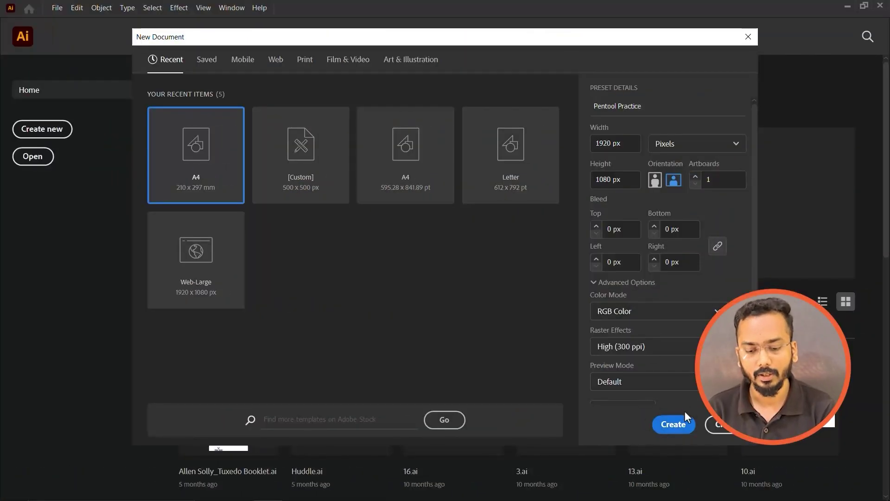
Create the Pentool Practice document and show its Layers panel.
{"action": "left_click", "coordinate": [684, 424]}
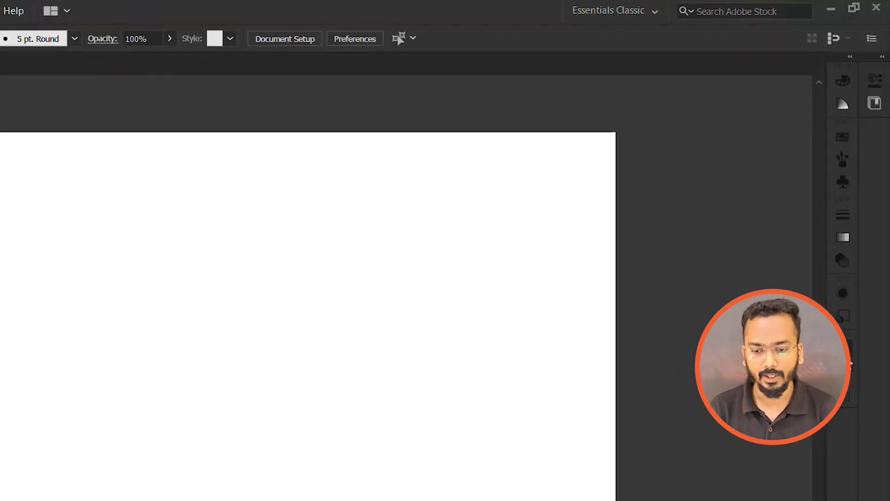
{"action": "left_click", "coordinate": [855, 250]}
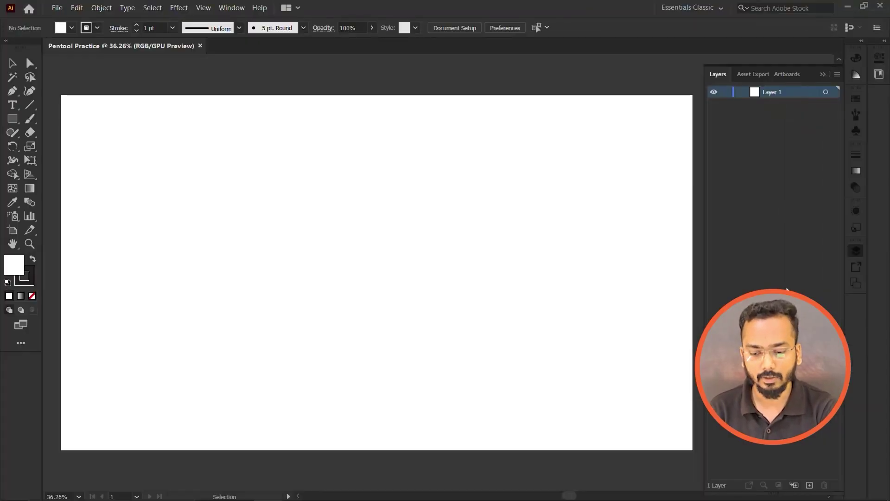
Add two new layers and rename the bottom Layer 1 to BG.
{"action": "left_click", "coordinate": [810, 489]}
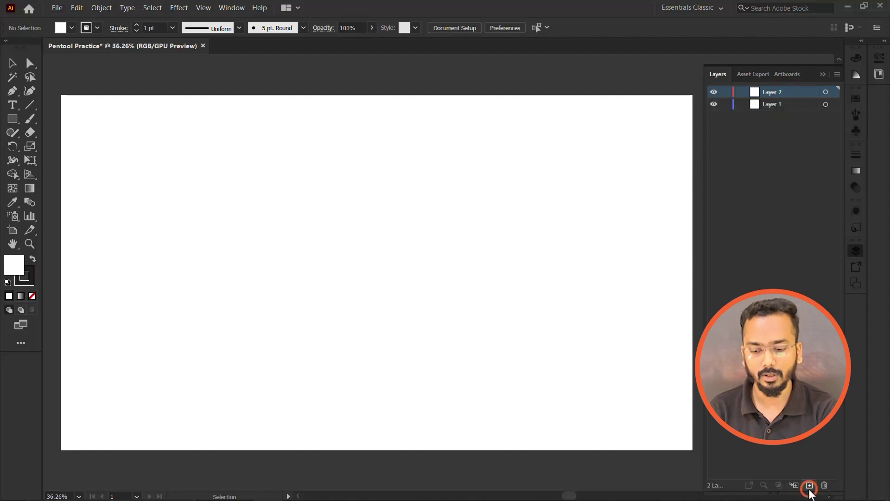
{"action": "left_click", "coordinate": [809, 485]}
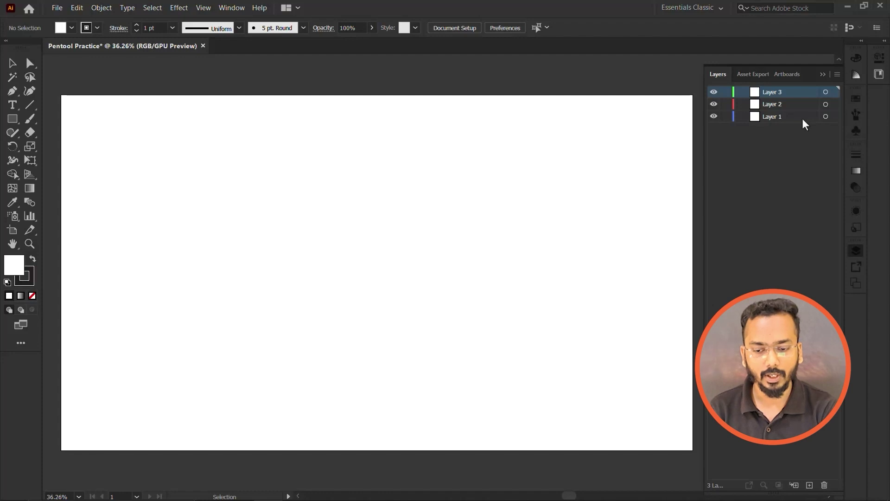
{"action": "left_click", "coordinate": [801, 118]}
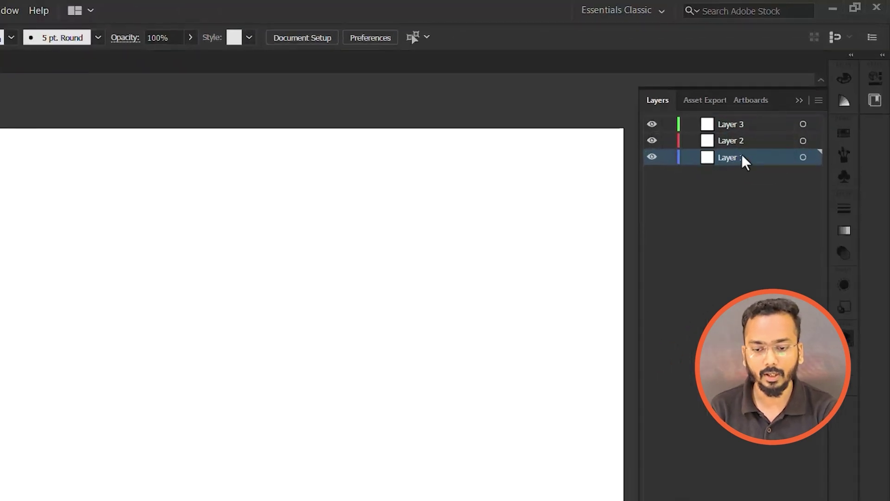
{"action": "double_click", "coordinate": [736, 159]}
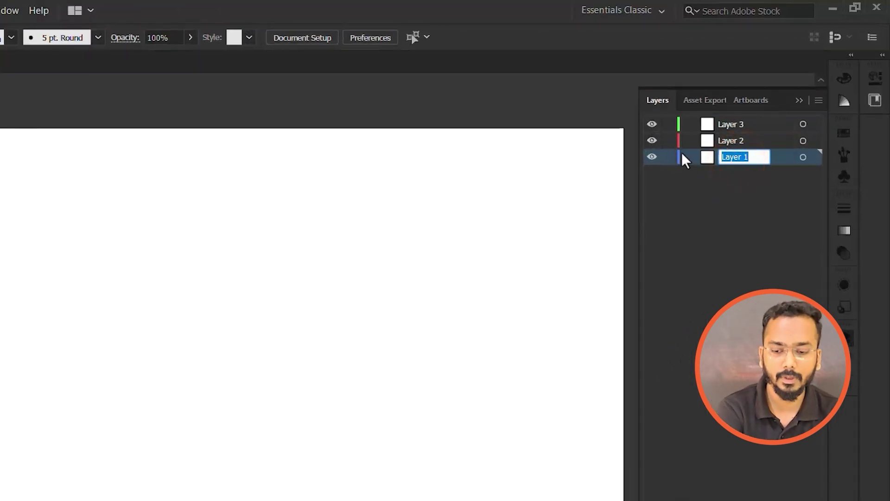
{"action": "type", "text": "BG"}
{"action": "key", "text": "Return"}
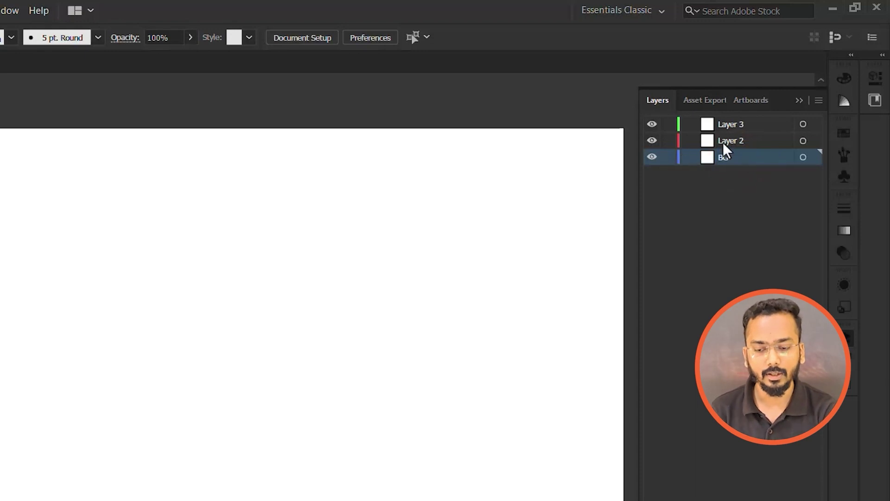
Rename Layer 2 to SHAPE and Layer 3 to PATH.
{"action": "left_click", "coordinate": [723, 142]}
{"action": "double_click", "coordinate": [724, 141]}
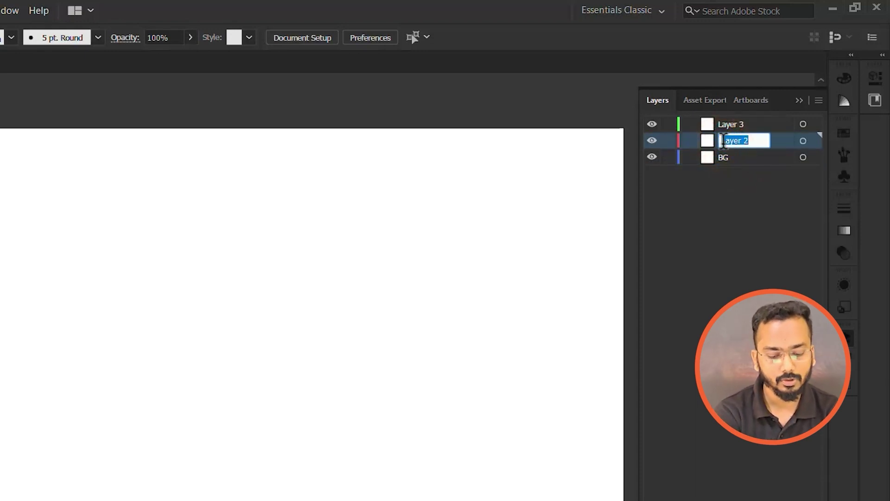
{"action": "type", "text": "SHAPE"}
{"action": "left_click", "coordinate": [724, 125]}
{"action": "double_click", "coordinate": [724, 124]}
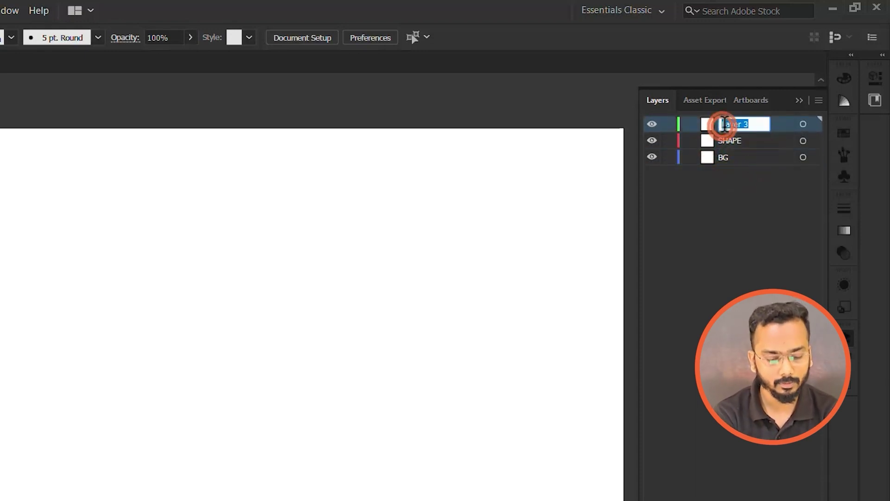
{"action": "type", "text": "PATH"}
{"action": "key", "text": "Return"}
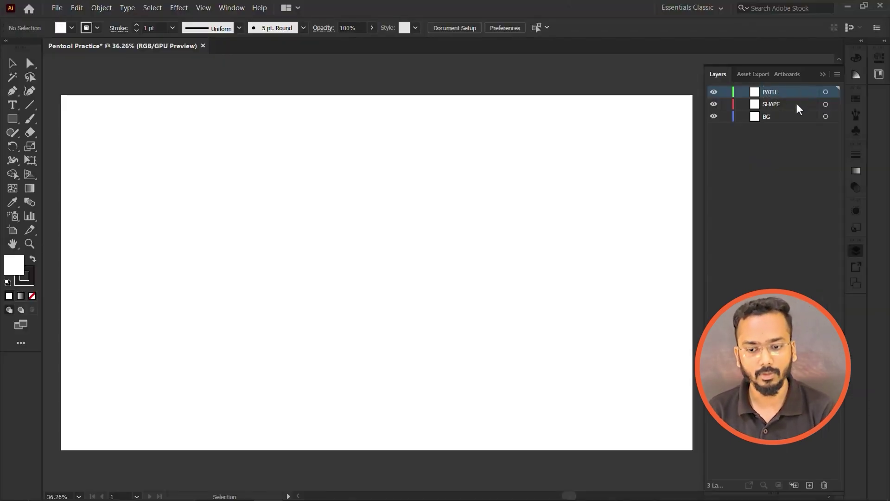
On the BG layer, draw a wide rectangle along the artboard's bottom.
{"action": "left_click", "coordinate": [792, 120]}
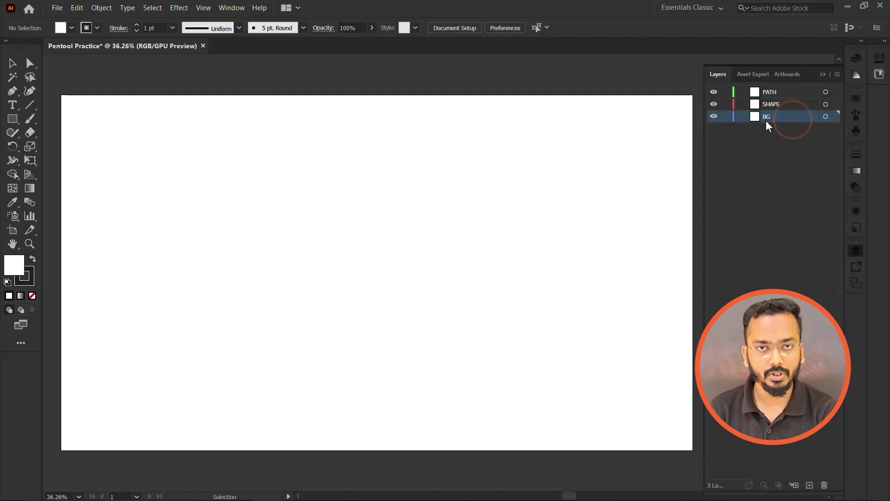
{"action": "left_click", "coordinate": [12, 118]}
{"action": "scroll", "coordinate": [130, 328], "scroll_direction": "down", "scroll_amount": 1}
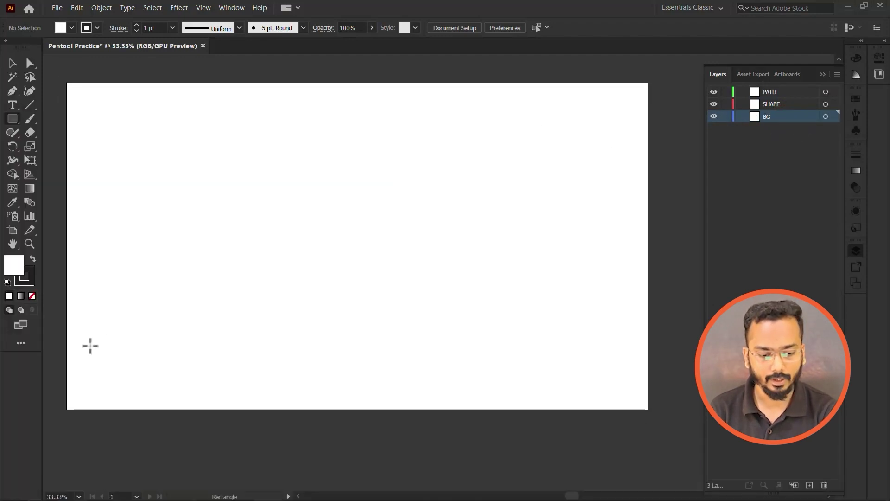
{"action": "left_click_drag", "start_coordinate": [90, 345], "coordinate": [626, 435]}
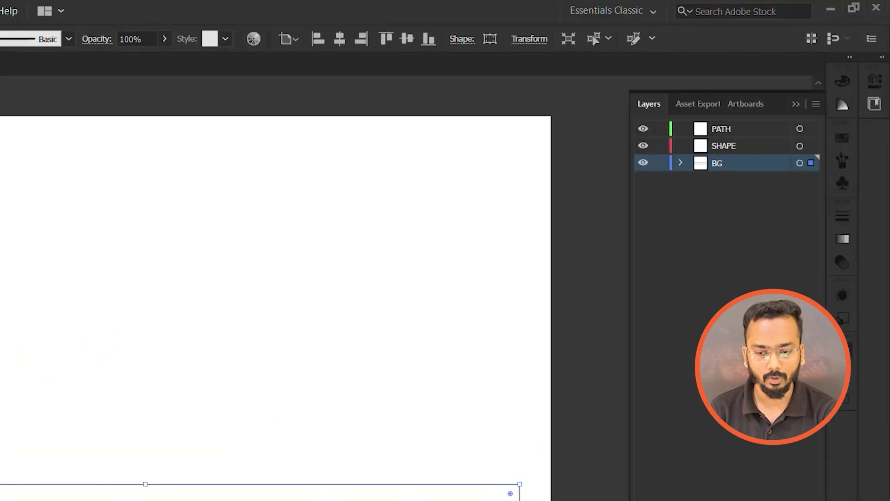
{"action": "left_click", "coordinate": [681, 162]}
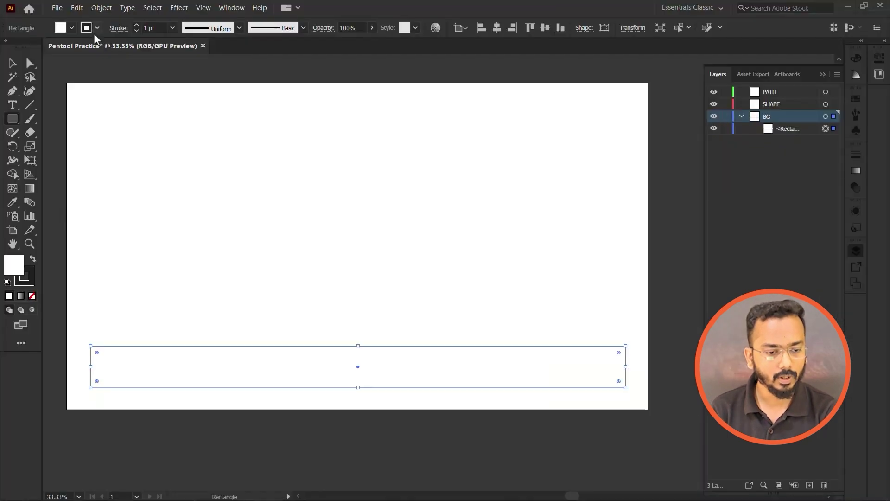
Give the rectangle no stroke and an orange #ff6d2c fill, then deselect it.
{"action": "left_click", "coordinate": [94, 34]}
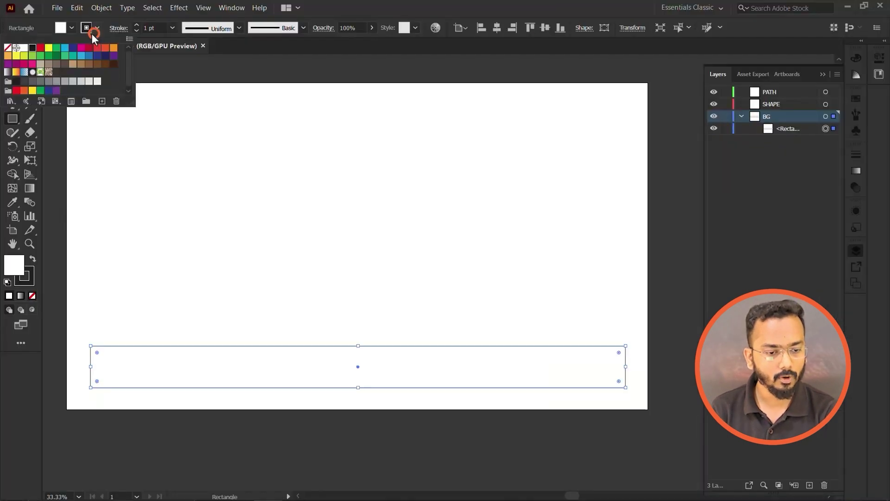
{"action": "left_click", "coordinate": [7, 47]}
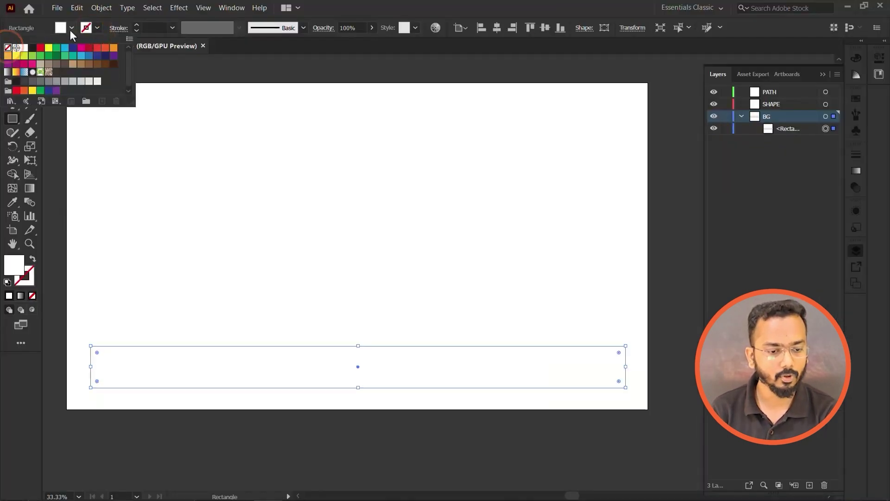
{"action": "left_click", "coordinate": [71, 29]}
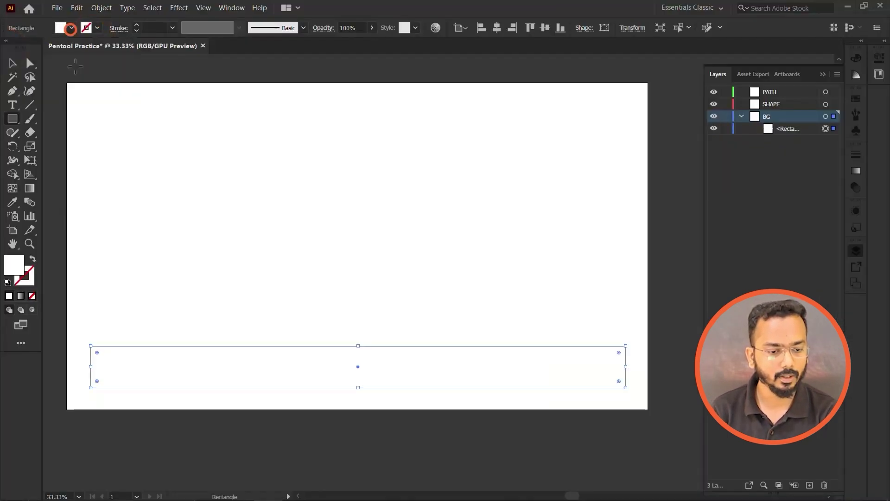
{"action": "double_click", "coordinate": [13, 265]}
{"action": "left_click", "coordinate": [462, 309]}
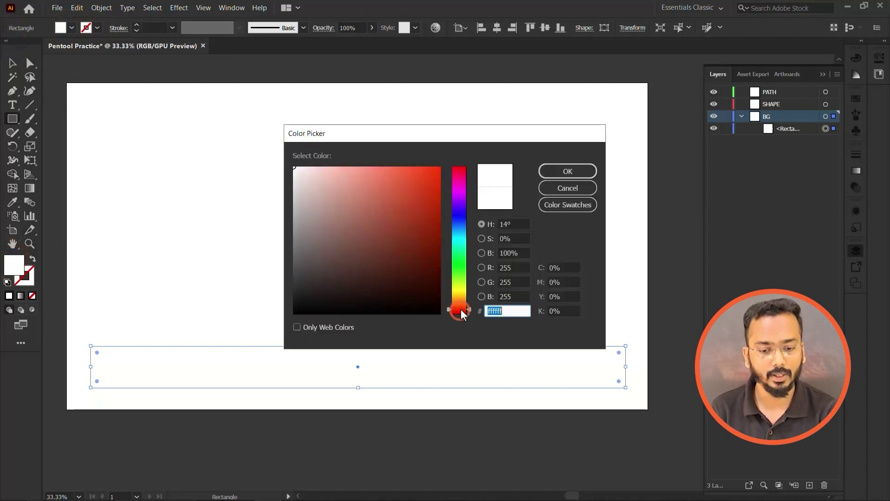
{"action": "left_click_drag", "start_coordinate": [462, 313], "coordinate": [462, 307]}
{"action": "left_click", "coordinate": [405, 221]}
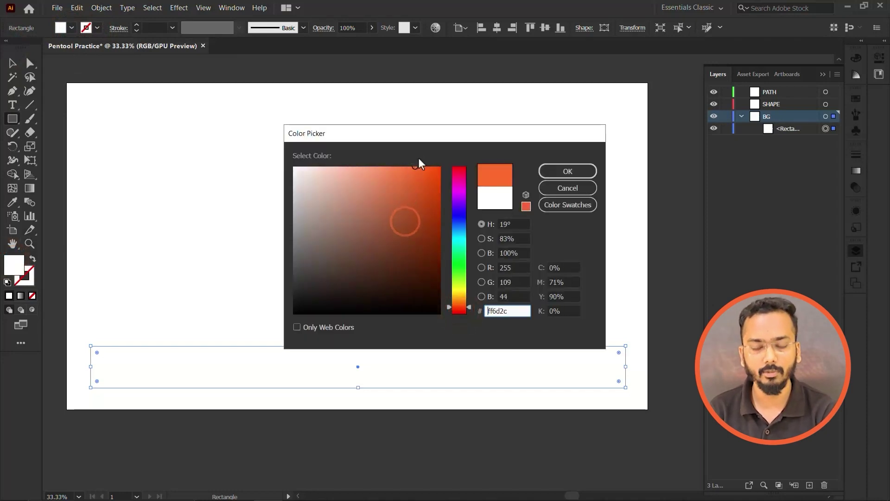
{"action": "left_click", "coordinate": [561, 171]}
{"action": "key", "text": "v"}
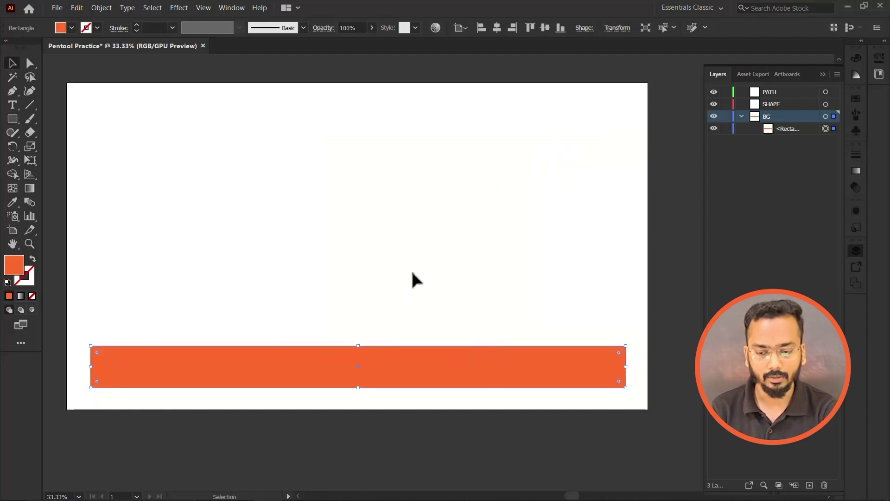
{"action": "left_click", "coordinate": [416, 280]}
Add the PENTOOL PRACTICE SHAPE heading text, enlarged, at the artboard's upper left.
{"action": "left_click", "coordinate": [12, 105]}
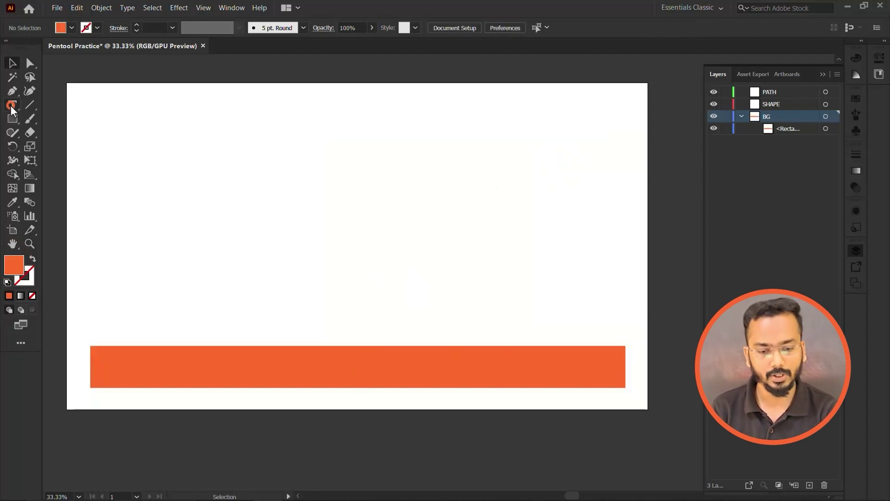
{"action": "left_click", "coordinate": [292, 238]}
{"action": "type", "text": "P"}
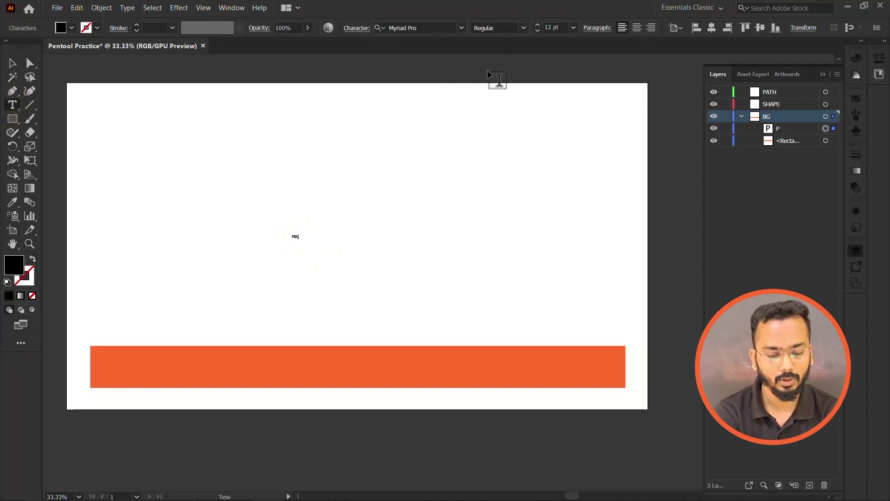
{"action": "type", "text": "TOOL PRACTICE"}
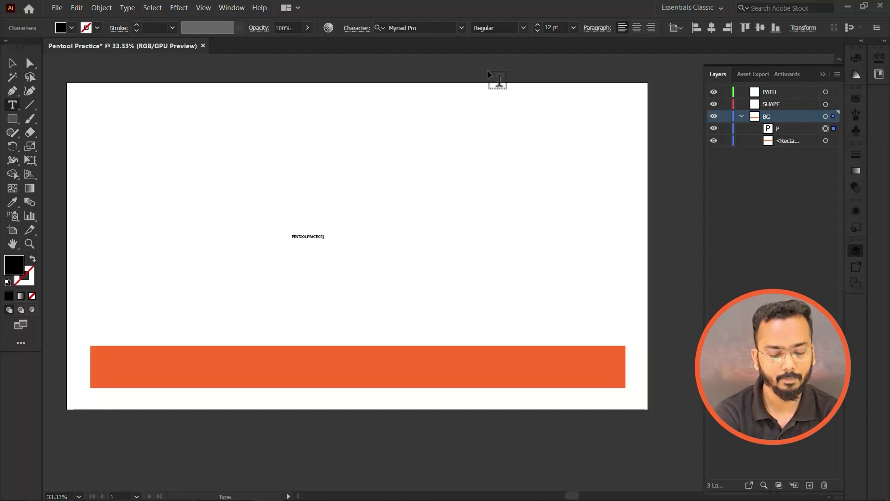
{"action": "type", "text": " SHAPE -"}
{"action": "key", "text": "Escape"}
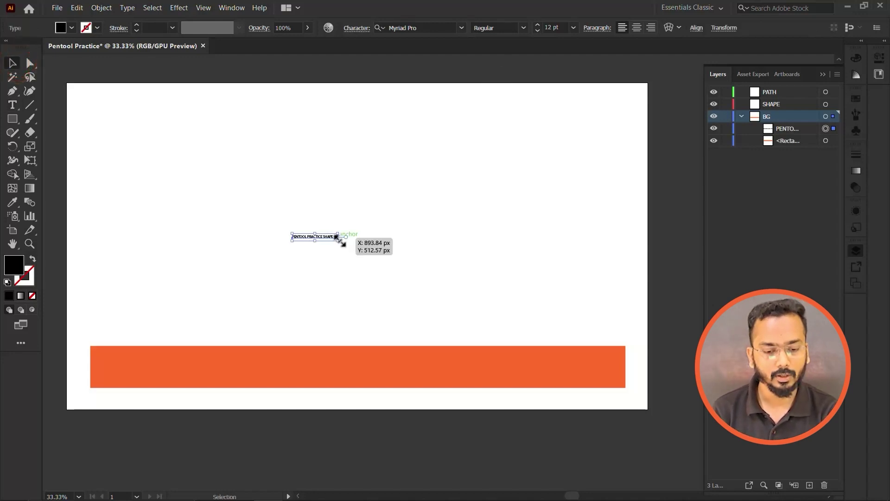
{"action": "left_click_drag", "start_coordinate": [338, 240], "coordinate": [648, 315]}
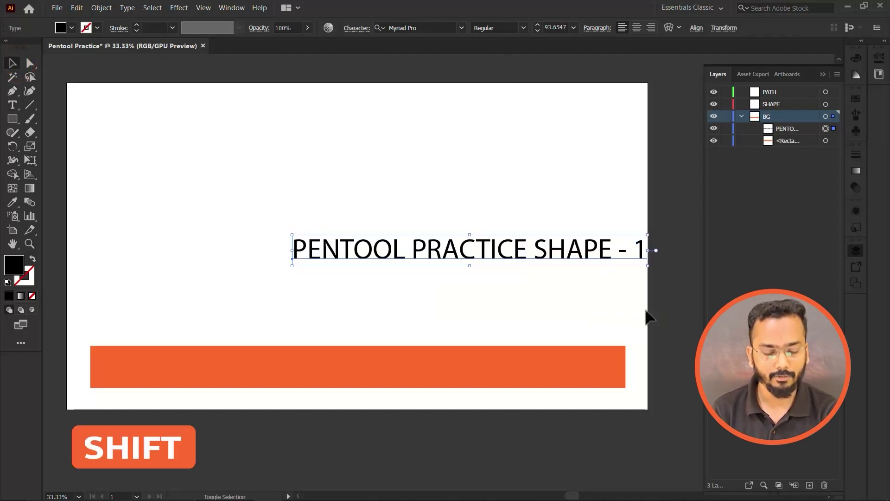
{"action": "left_click_drag", "start_coordinate": [513, 254], "coordinate": [332, 193]}
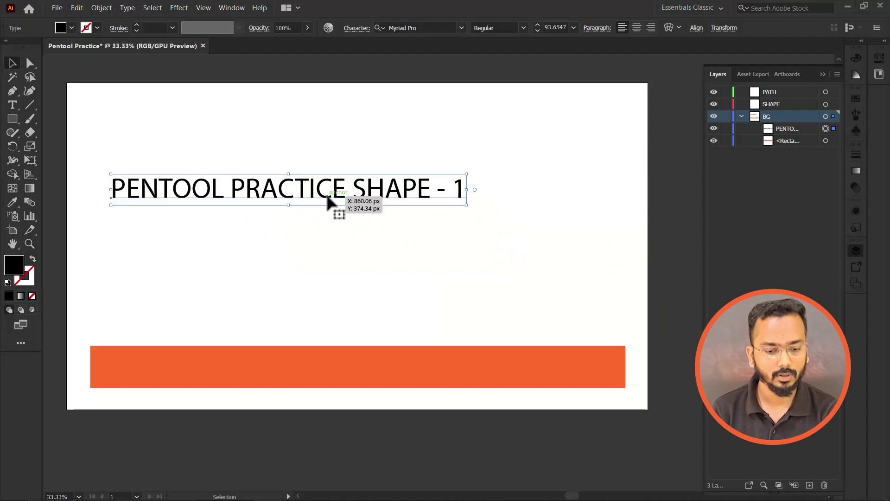
Set the whole heading in Poppins Bold with a white fill.
{"action": "double_click", "coordinate": [327, 200]}
{"action": "key", "text": "ctrl+a"}
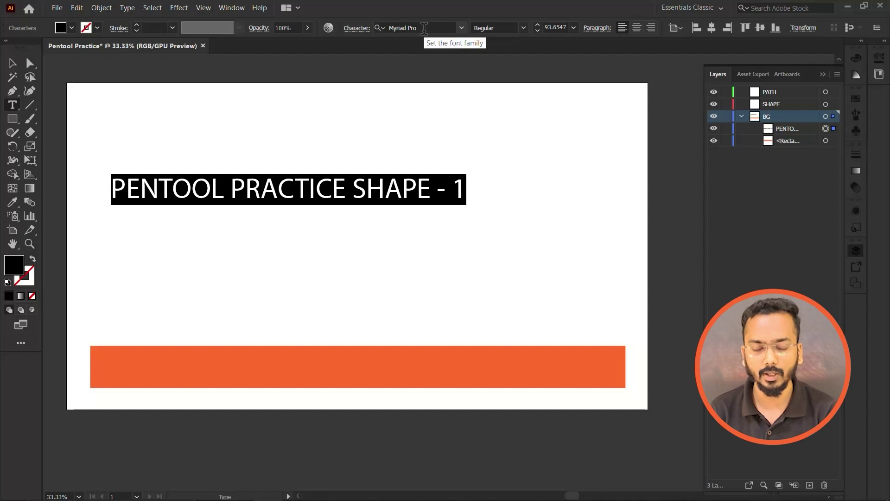
{"action": "left_click", "coordinate": [424, 28]}
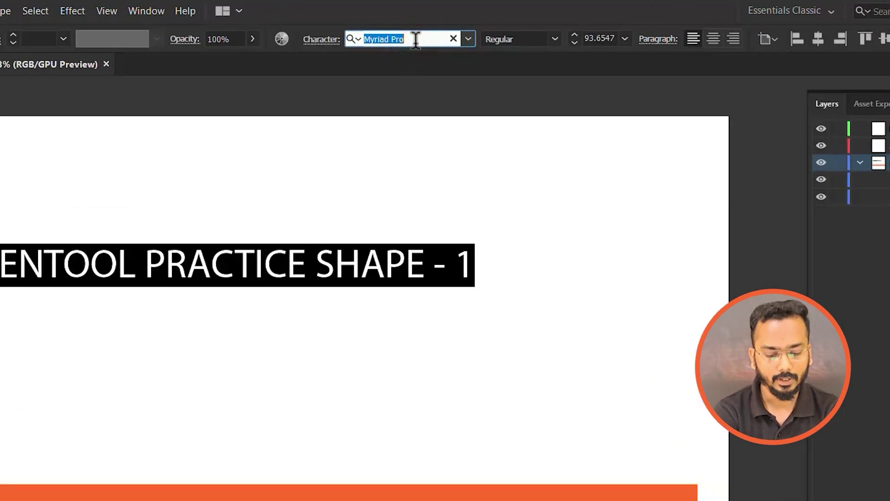
{"action": "type", "text": "popp"}
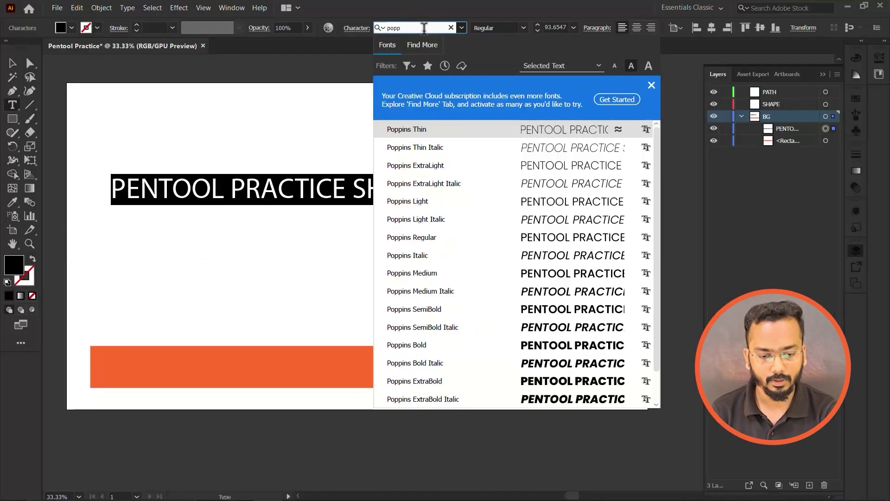
{"action": "left_click", "coordinate": [467, 356]}
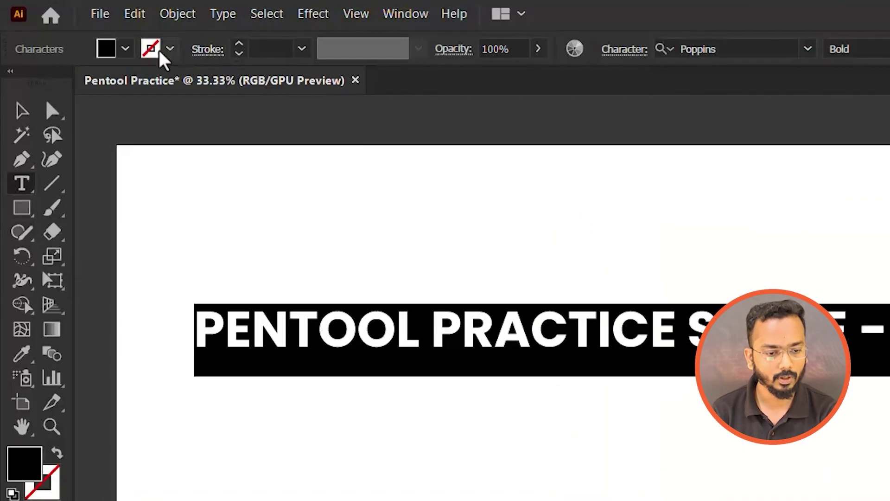
{"action": "left_click", "coordinate": [125, 52]}
{"action": "left_click", "coordinate": [42, 91]}
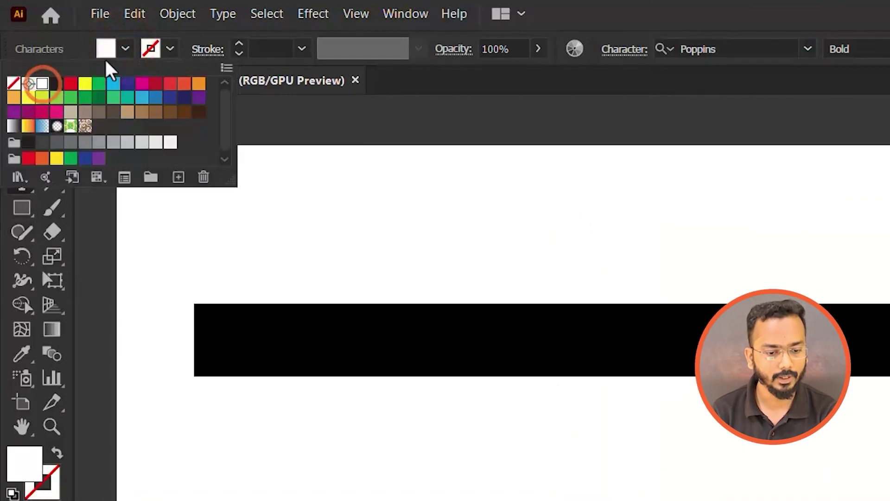
{"action": "left_click", "coordinate": [71, 30]}
{"action": "left_click", "coordinate": [12, 63]}
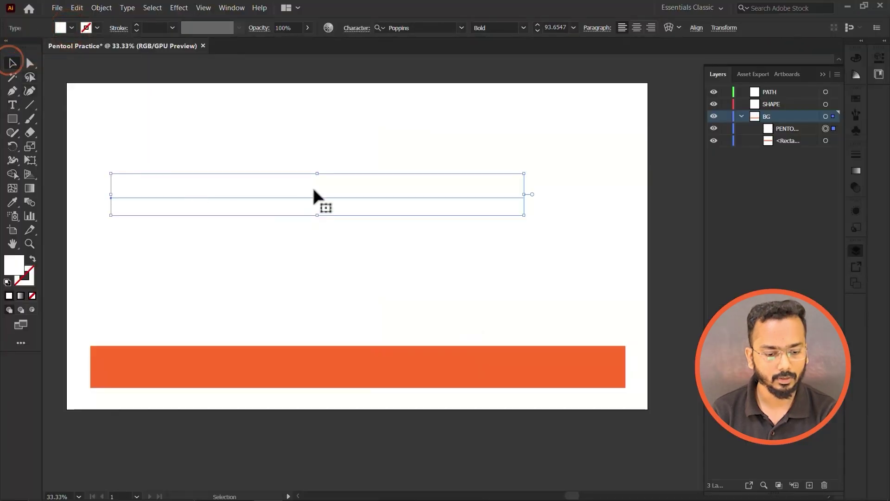
Move the white headline onto the orange banner and shrink it to fit.
{"action": "mouse_move", "coordinate": [314, 190]}
{"action": "left_mouse_down"}
{"action": "mouse_move", "coordinate": [298, 346]}
{"action": "mouse_move", "coordinate": [316, 378]}
{"action": "left_mouse_up"}
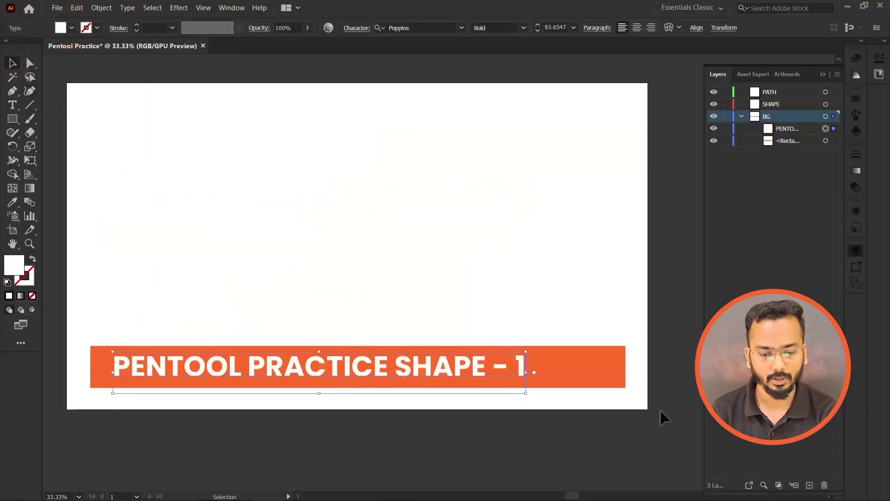
{"action": "left_click_drag", "start_coordinate": [525, 372], "coordinate": [424, 370]}
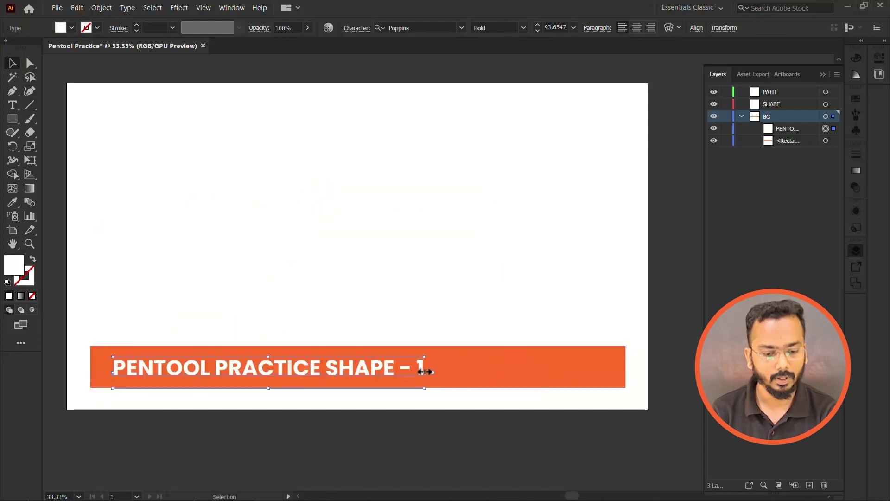
{"action": "left_click", "coordinate": [492, 302]}
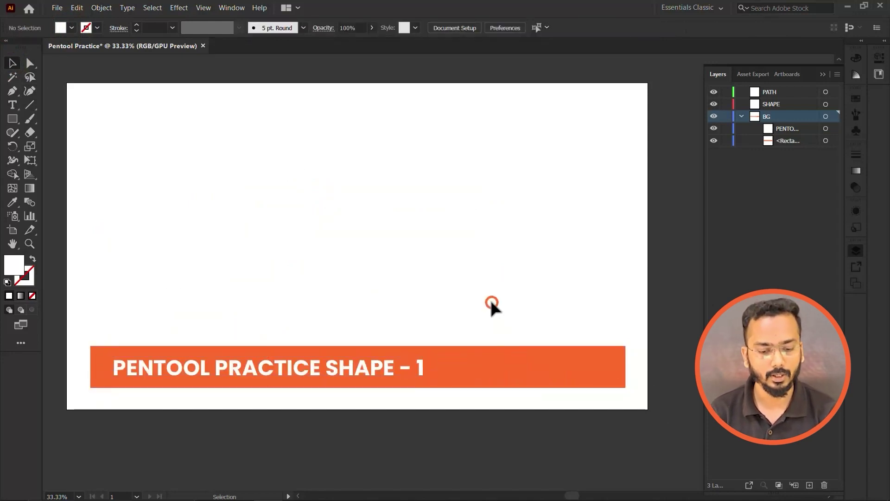
Check the banner by toggling BG visibility and selecting the BG layer's contents.
{"action": "left_click", "coordinate": [423, 373]}
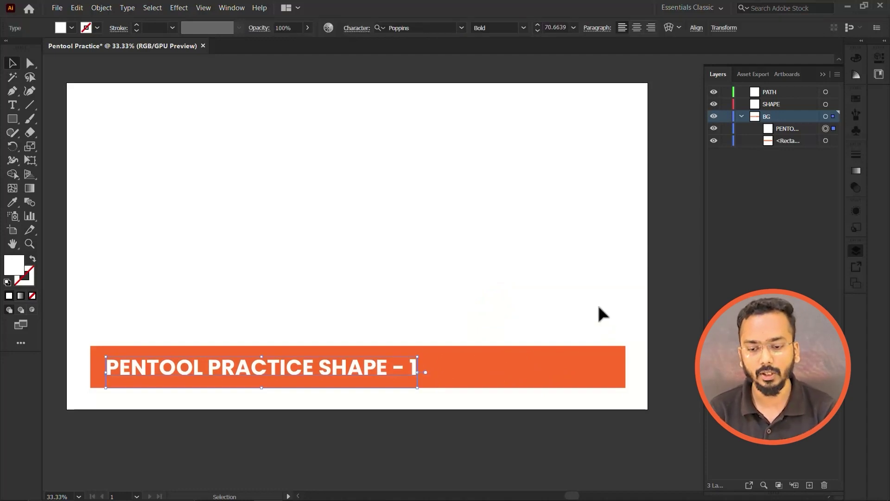
{"action": "left_click", "coordinate": [597, 302]}
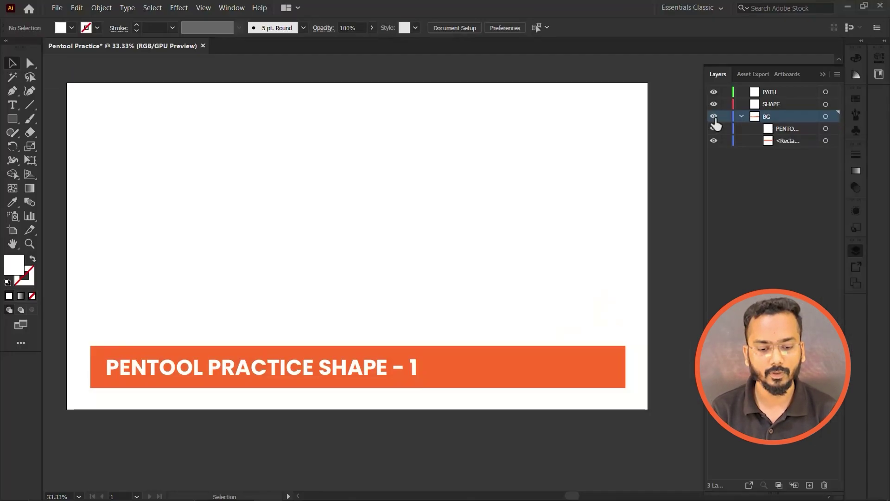
{"action": "left_click", "coordinate": [714, 117]}
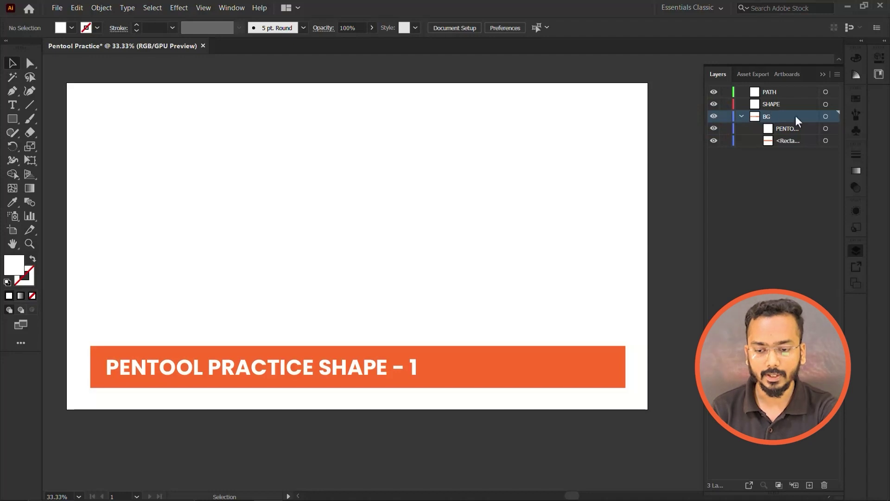
{"action": "left_click", "coordinate": [826, 117]}
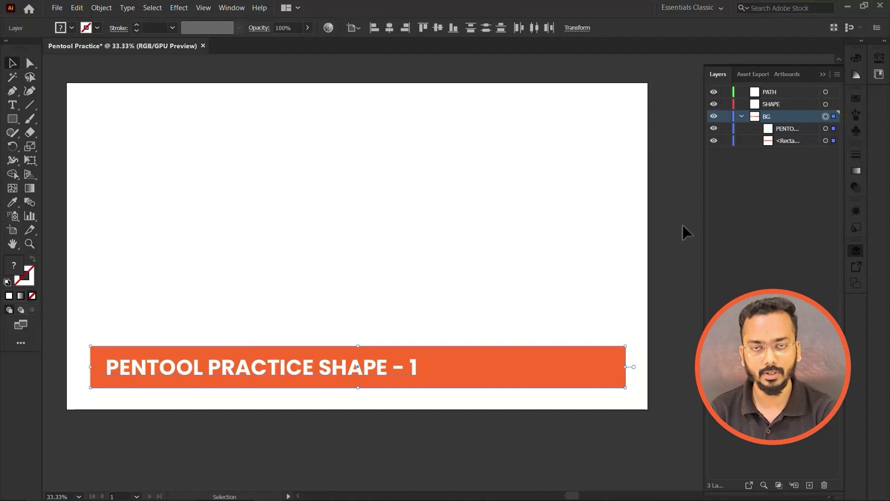
{"action": "left_click", "coordinate": [210, 164]}
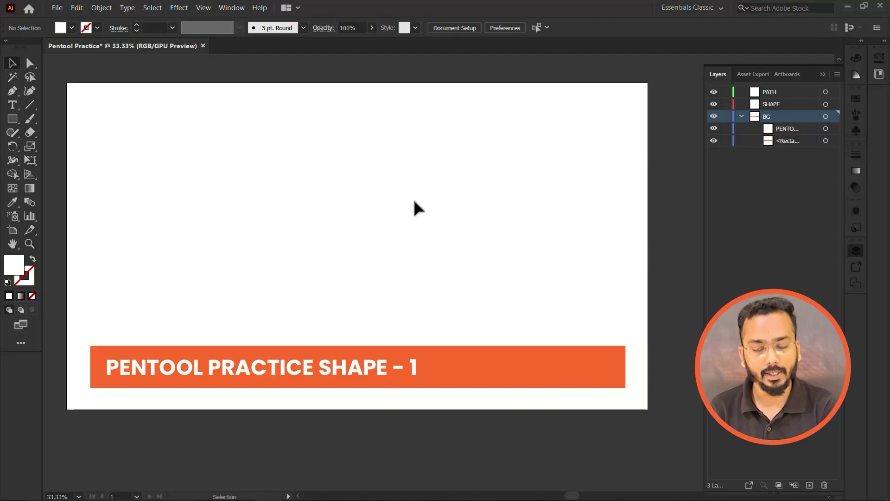
On the SHAPE layer, pen a closed curvy blob from smooth anchors above the banner.
{"action": "left_click", "coordinate": [769, 105]}
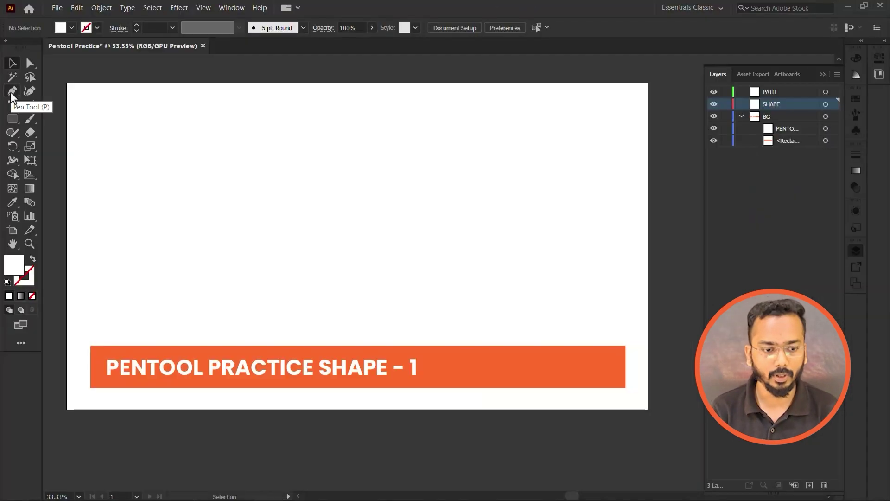
{"action": "left_click", "coordinate": [319, 138]}
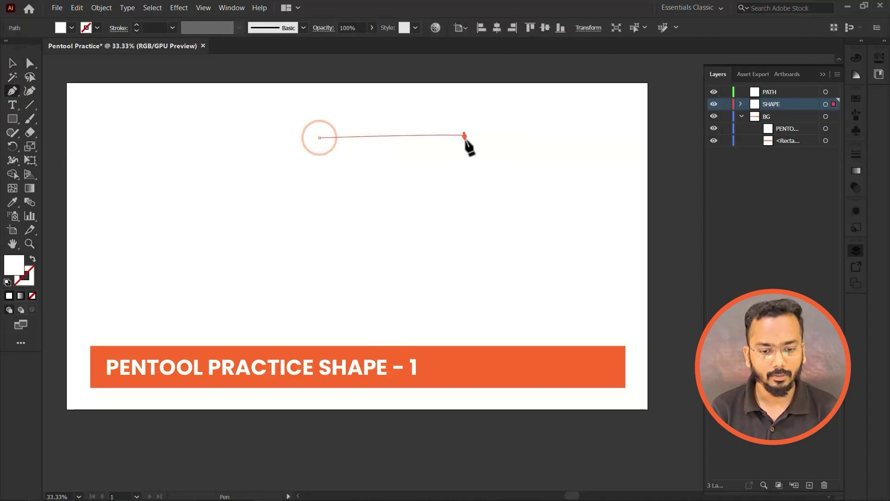
{"action": "left_click_drag", "start_coordinate": [464, 135], "coordinate": [489, 202]}
{"action": "mouse_move", "coordinate": [577, 166]}
{"action": "left_mouse_down"}
{"action": "mouse_move", "coordinate": [588, 281]}
{"action": "mouse_move", "coordinate": [505, 329]}
{"action": "mouse_move", "coordinate": [516, 320]}
{"action": "left_mouse_up"}
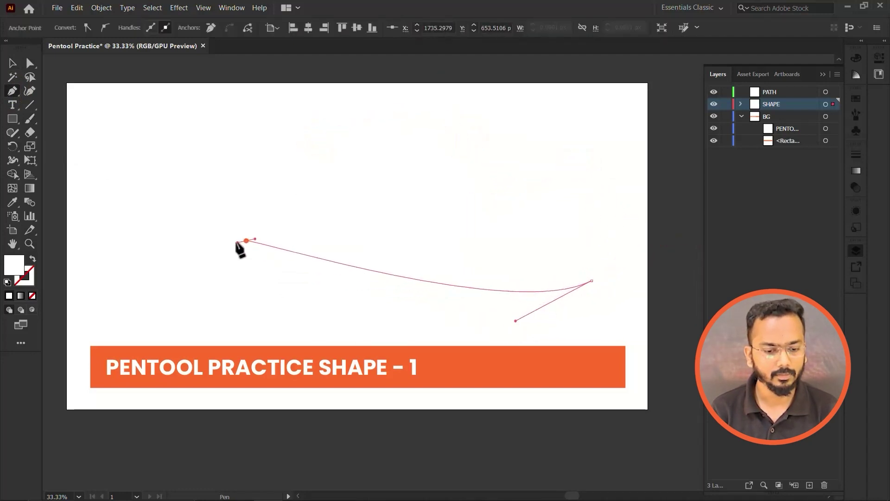
{"action": "left_click_drag", "start_coordinate": [246, 241], "coordinate": [184, 290]}
{"action": "left_click_drag", "start_coordinate": [133, 159], "coordinate": [205, 137]}
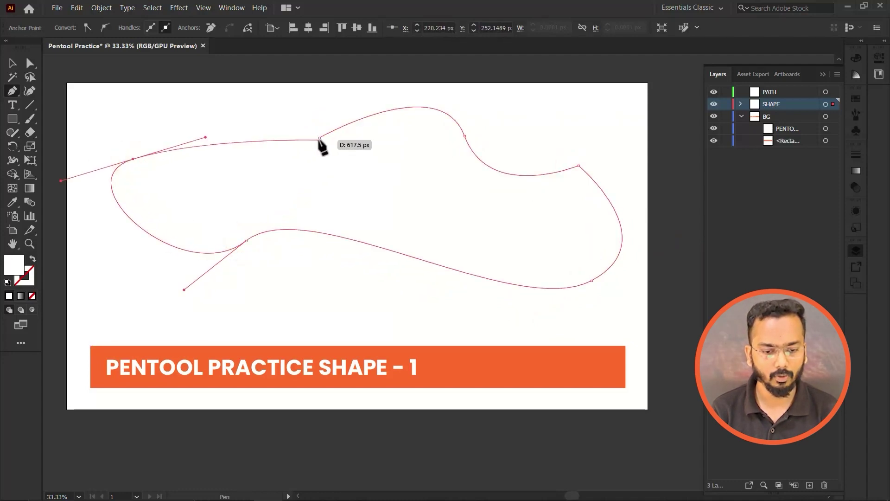
{"action": "left_click_drag", "start_coordinate": [319, 138], "coordinate": [394, 100]}
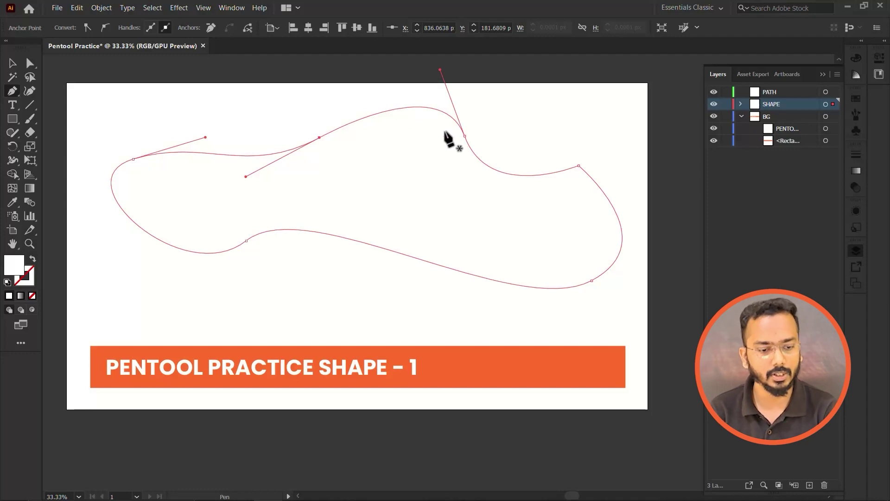
Give the selected blob a black stroke and no fill.
{"action": "key", "text": "v"}
{"action": "left_click", "coordinate": [95, 28]}
{"action": "left_click", "coordinate": [31, 43]}
{"action": "left_click", "coordinate": [65, 28]}
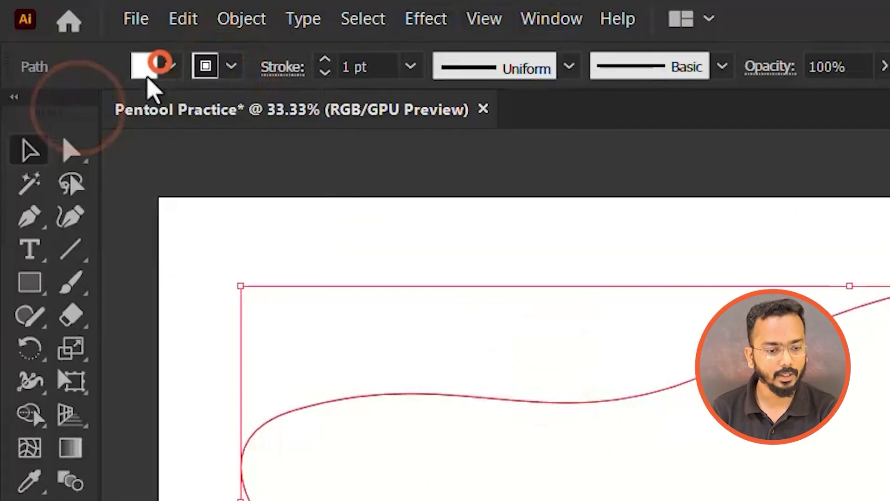
{"action": "left_click", "coordinate": [159, 64]}
{"action": "left_click", "coordinate": [18, 113]}
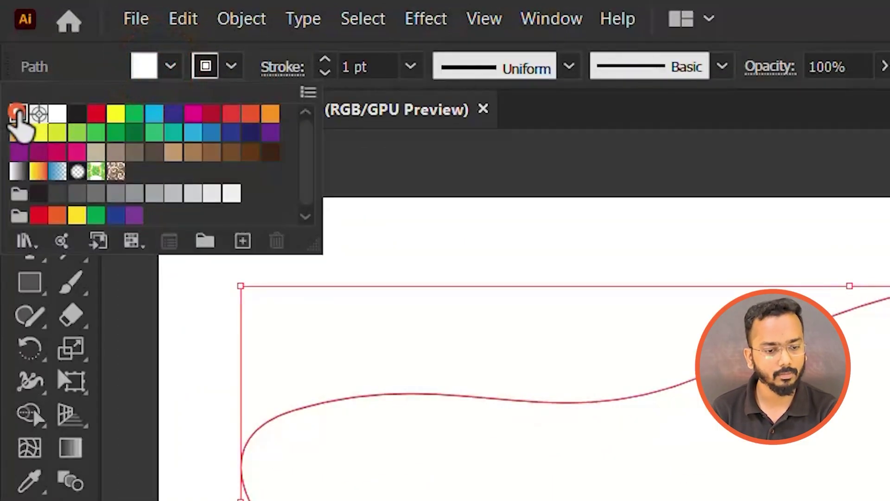
{"action": "left_click", "coordinate": [171, 66]}
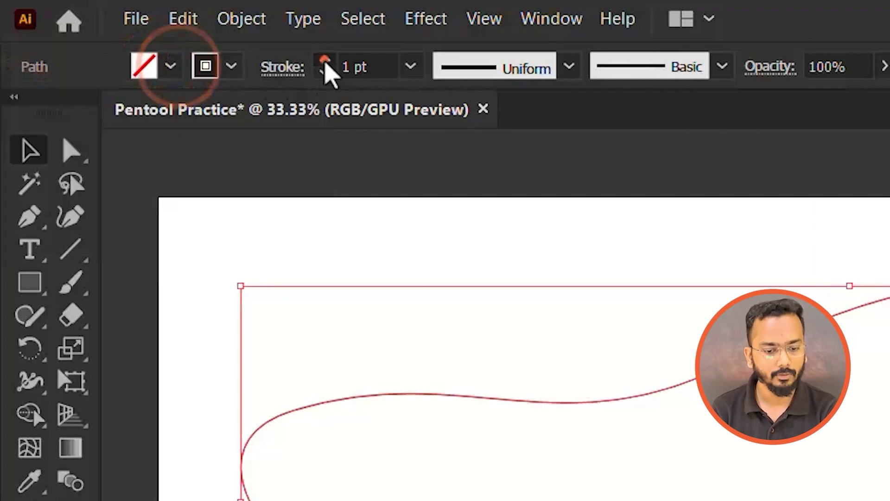
Thicken the blob's stroke and make it dashed with round caps and corners.
{"action": "left_click", "coordinate": [325, 62]}
{"action": "left_click", "coordinate": [325, 61]}
{"action": "left_click", "coordinate": [325, 61]}
{"action": "left_click", "coordinate": [282, 67]}
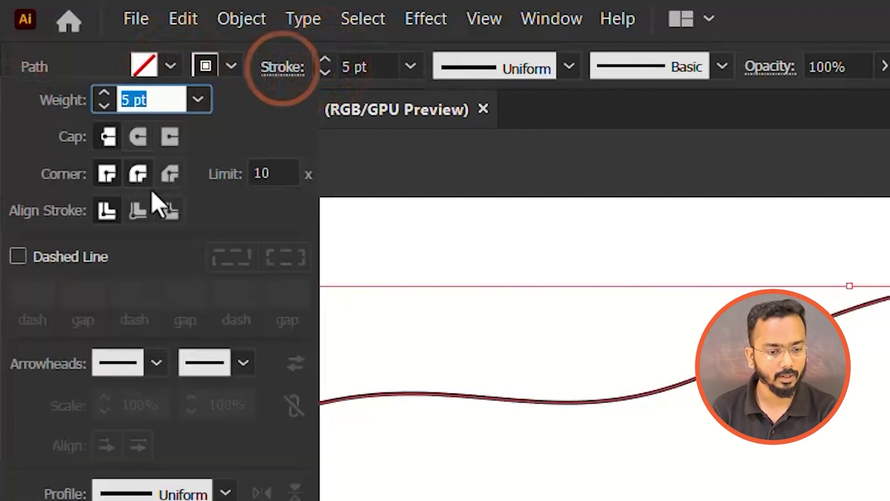
{"action": "left_click", "coordinate": [138, 174]}
{"action": "left_click", "coordinate": [138, 136]}
{"action": "left_click", "coordinate": [95, 253]}
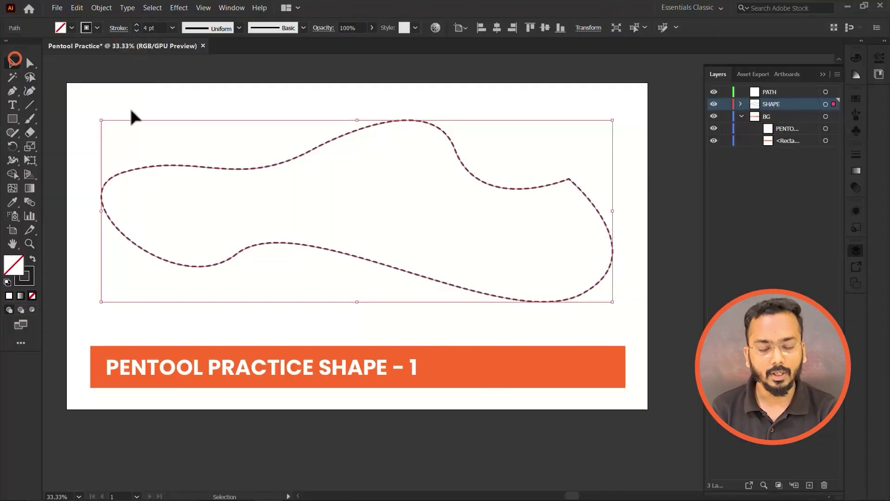
{"action": "left_click", "coordinate": [163, 130]}
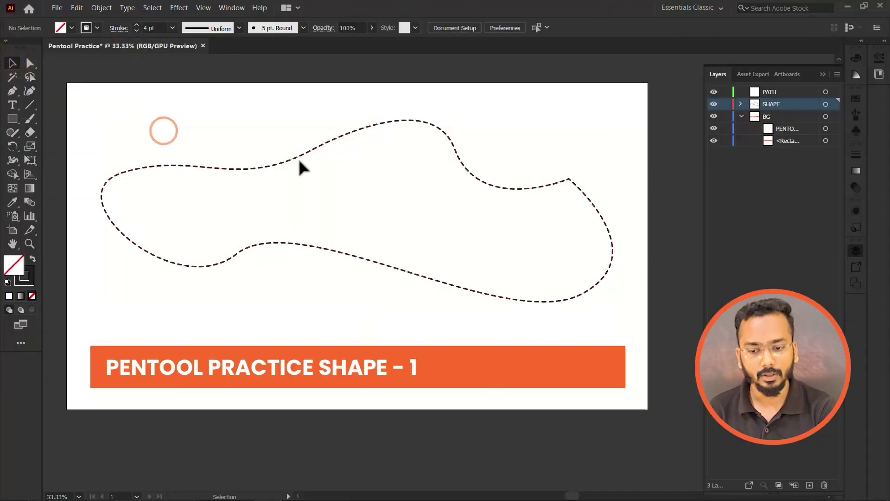
Toggle the SHAPE and BG layers' visibility to check their contents.
{"action": "left_click", "coordinate": [713, 103]}
{"action": "left_click", "coordinate": [714, 103]}
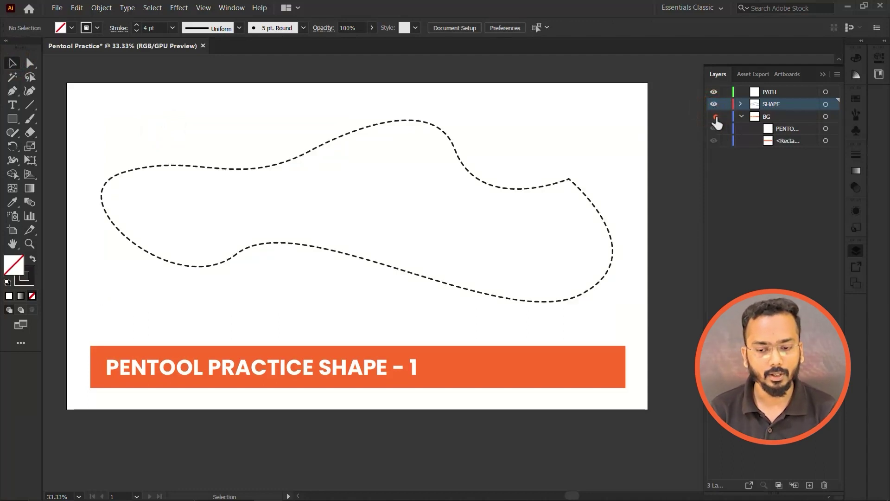
{"action": "left_click", "coordinate": [714, 116]}
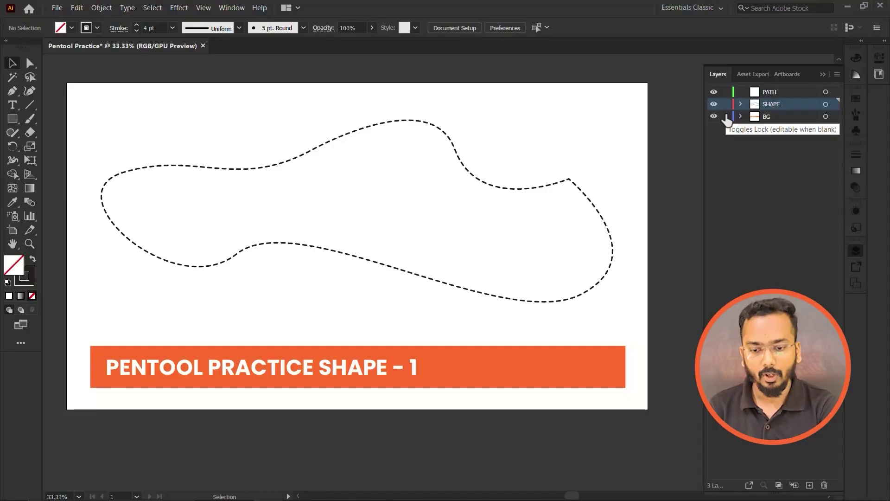
Lock SHAPE and BG together, confirming the blob can no longer be selected.
{"action": "left_click", "coordinate": [725, 116]}
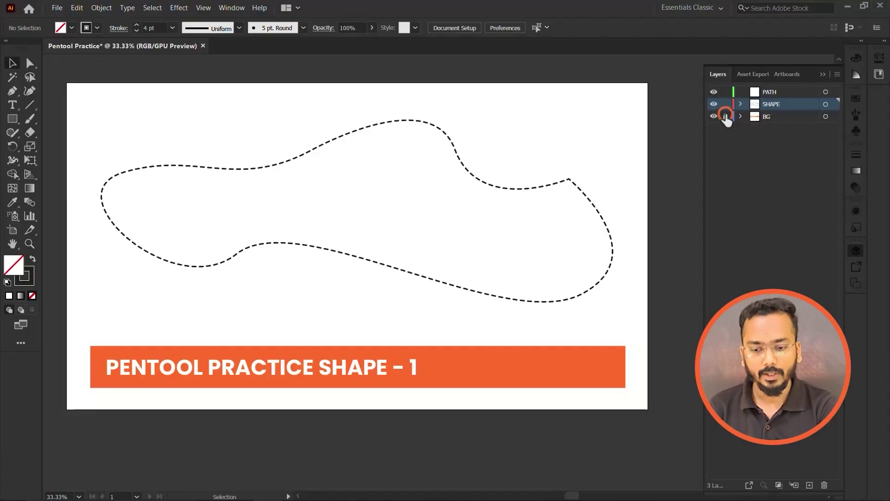
{"action": "left_click", "coordinate": [726, 113]}
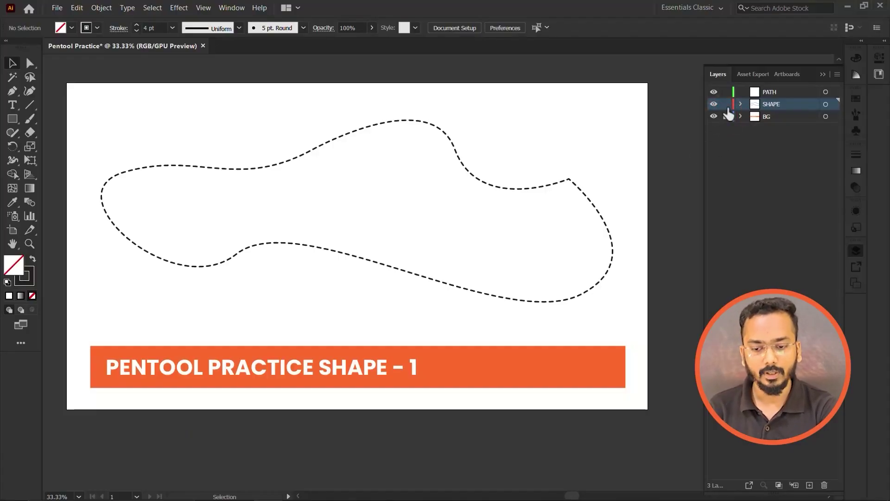
{"action": "left_click_drag", "start_coordinate": [728, 108], "coordinate": [726, 118]}
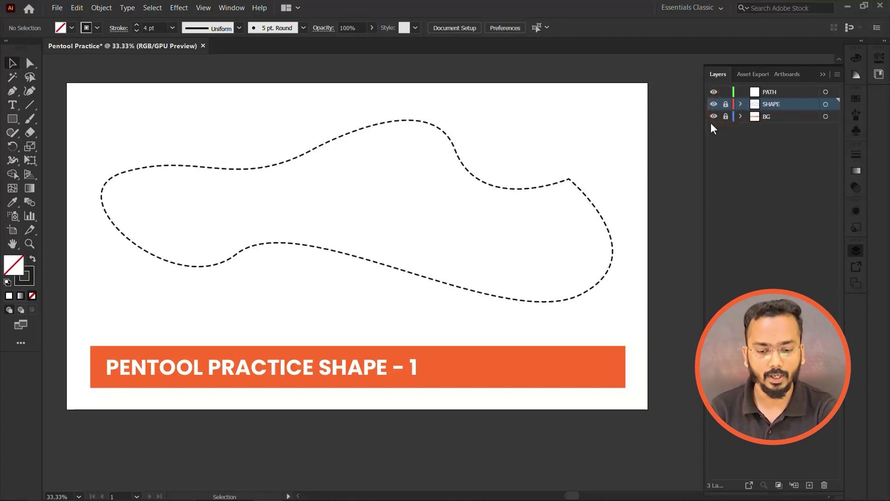
{"action": "left_click", "coordinate": [569, 177]}
{"action": "left_click", "coordinate": [312, 237]}
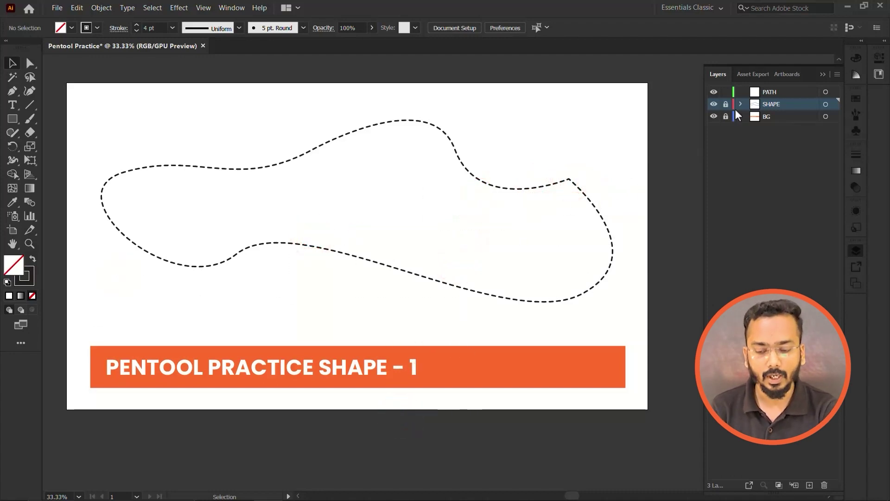
Target the PATH layer with the Pen tool and set stroke colour #ff4f2c.
{"action": "left_click", "coordinate": [786, 91]}
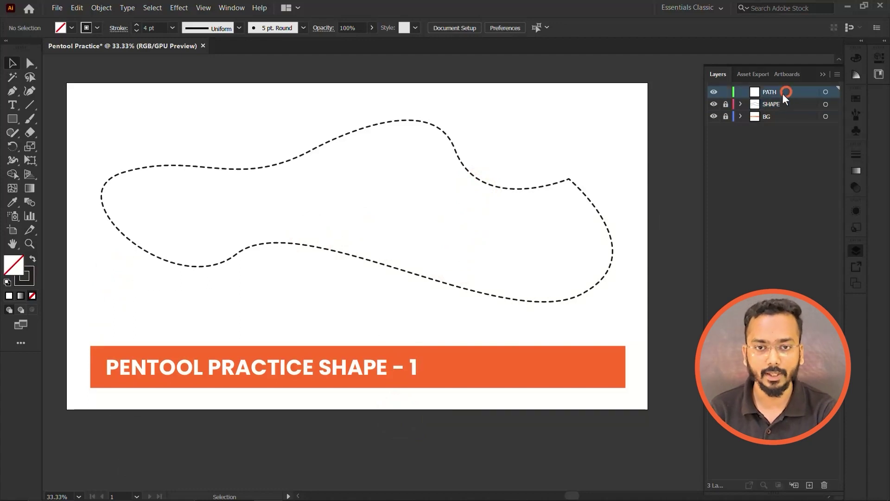
{"action": "left_click", "coordinate": [13, 91]}
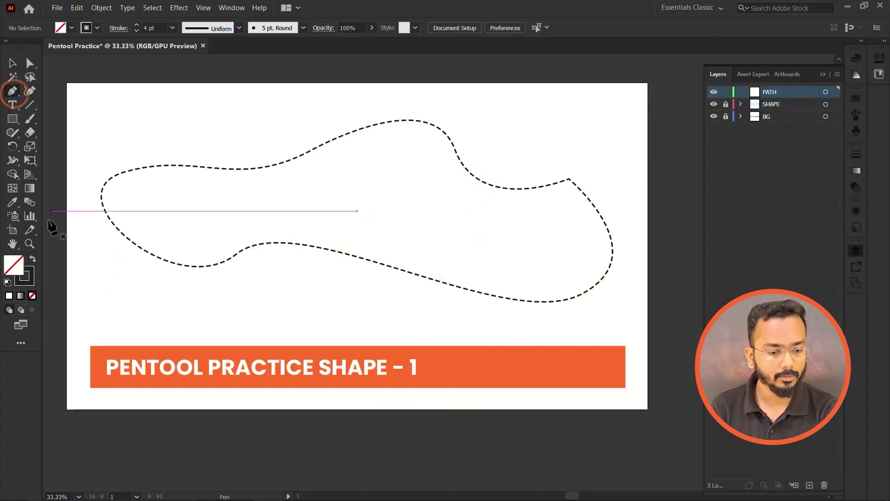
{"action": "double_click", "coordinate": [29, 277]}
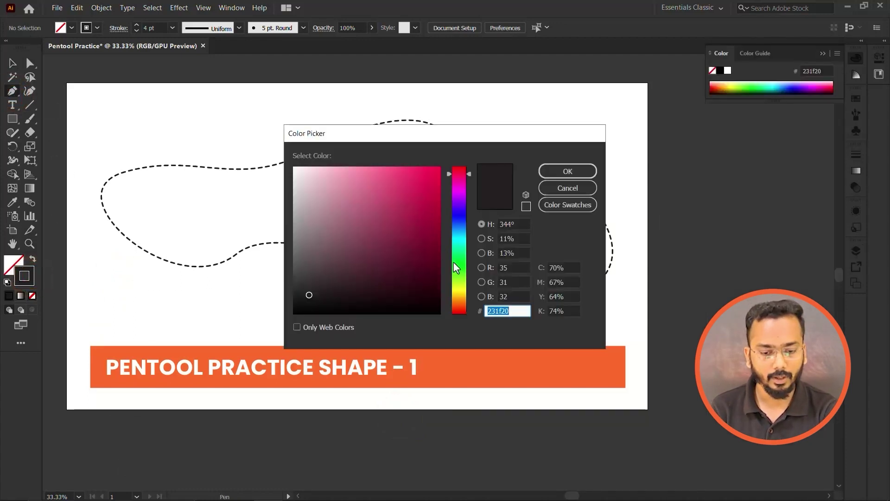
{"action": "left_click_drag", "start_coordinate": [455, 268], "coordinate": [459, 310]}
{"action": "left_click_drag", "start_coordinate": [424, 189], "coordinate": [416, 166]}
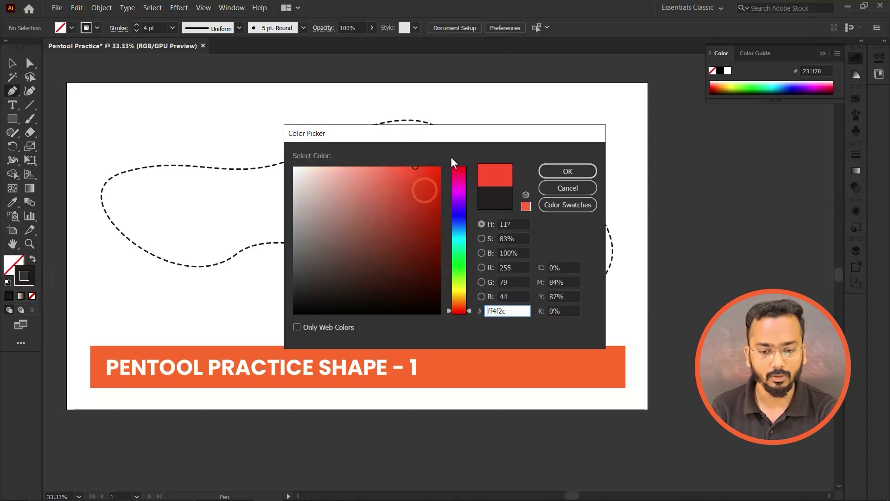
{"action": "left_click", "coordinate": [575, 176]}
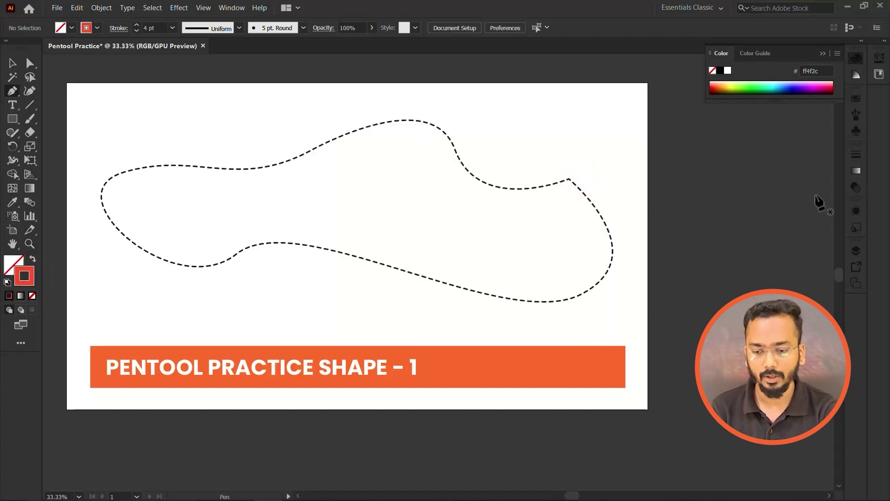
{"action": "left_click", "coordinate": [856, 251]}
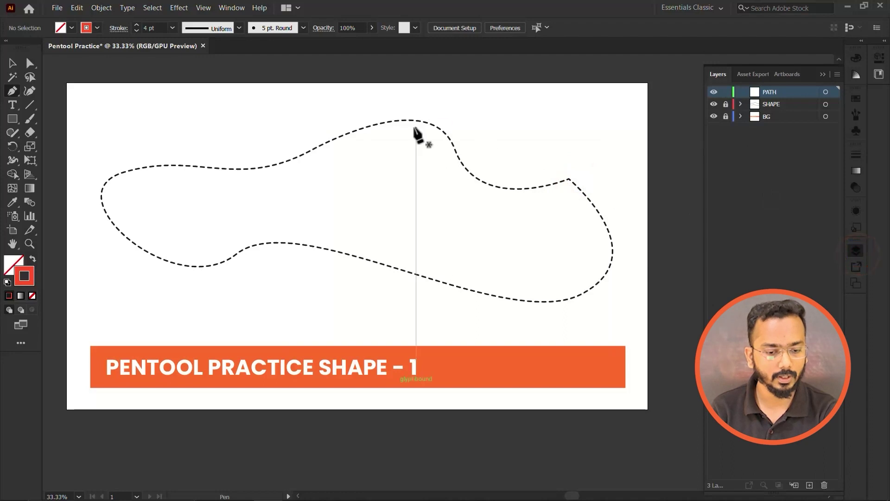
On the PATH layer, pen-trace the template's top and right end with curved anchors.
{"action": "left_click", "coordinate": [795, 105]}
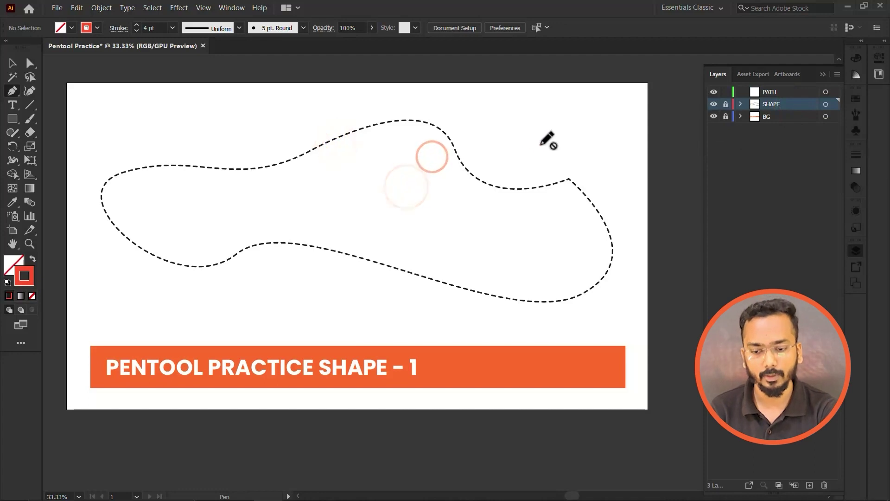
{"action": "left_click", "coordinate": [788, 94]}
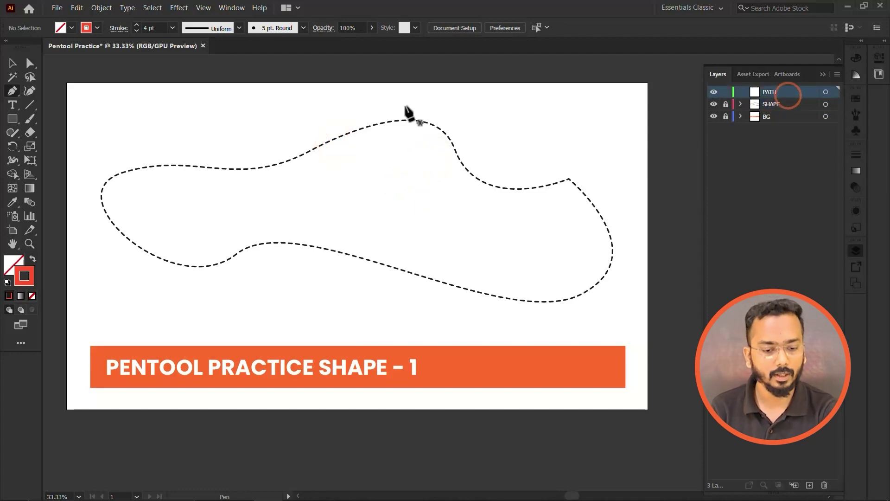
{"action": "left_click", "coordinate": [259, 167]}
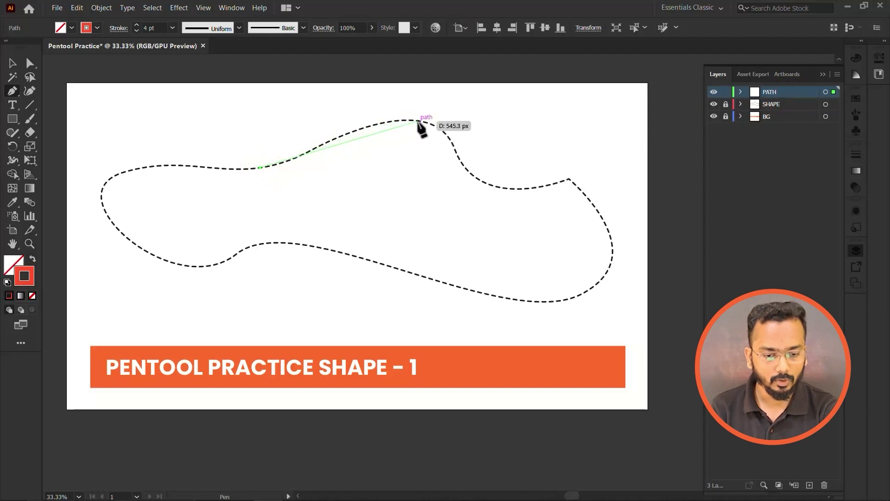
{"action": "left_click_drag", "start_coordinate": [418, 120], "coordinate": [434, 131]}
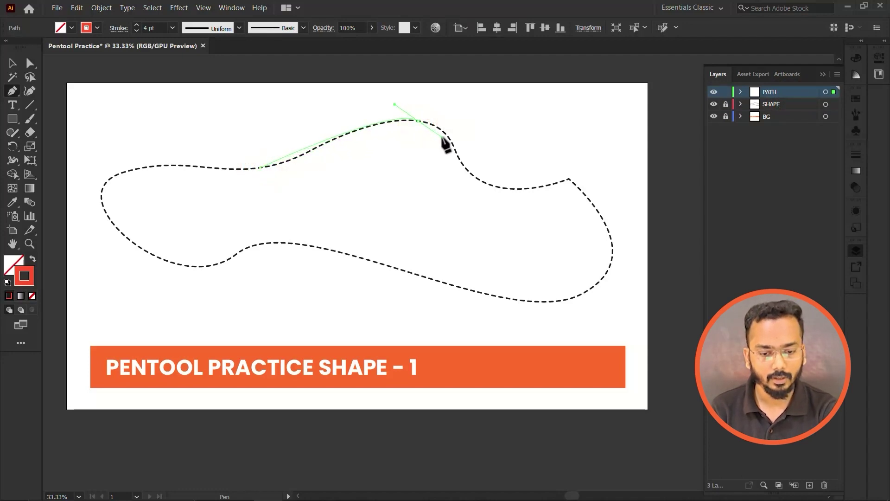
{"action": "mouse_move", "coordinate": [527, 190]}
{"action": "left_mouse_down"}
{"action": "mouse_move", "coordinate": [546, 194]}
{"action": "mouse_move", "coordinate": [580, 177]}
{"action": "left_mouse_up"}
{"action": "left_click_drag", "start_coordinate": [612, 250], "coordinate": [614, 294]}
Trace the template's bottom and left side, close the path, and deselect.
{"action": "left_click_drag", "start_coordinate": [493, 294], "coordinate": [411, 280]}
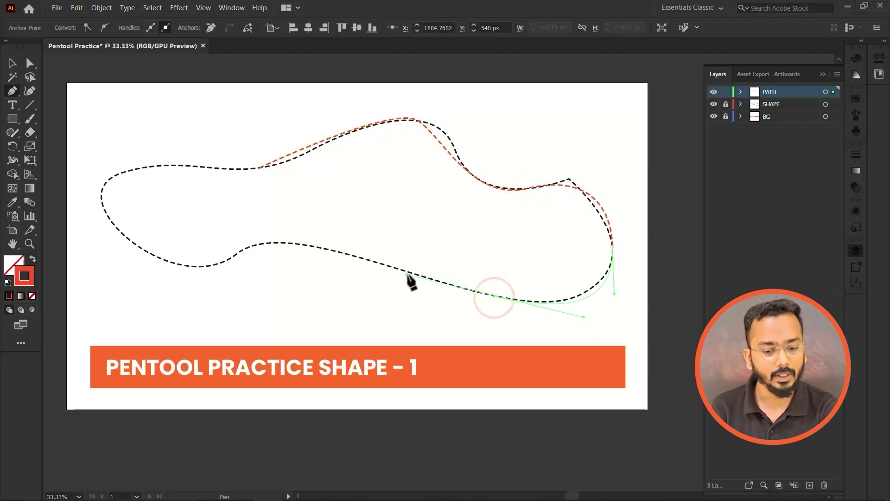
{"action": "left_click_drag", "start_coordinate": [269, 243], "coordinate": [293, 233]}
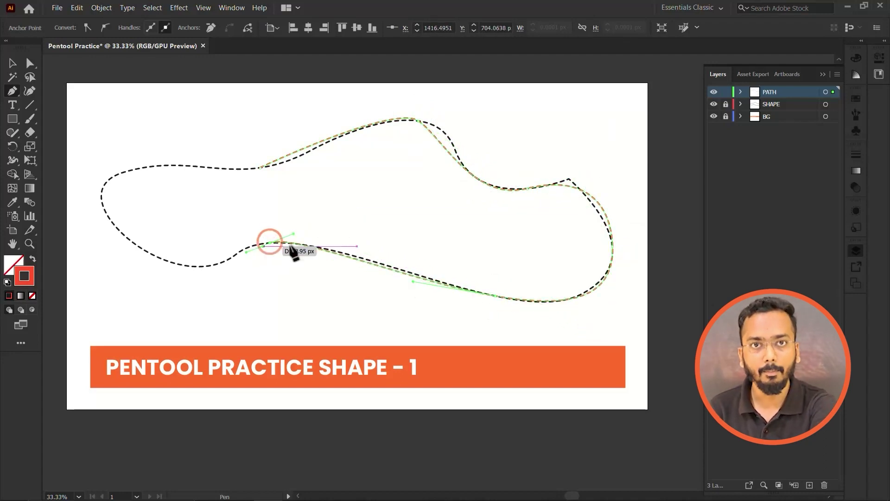
{"action": "left_click_drag", "start_coordinate": [165, 258], "coordinate": [133, 243]}
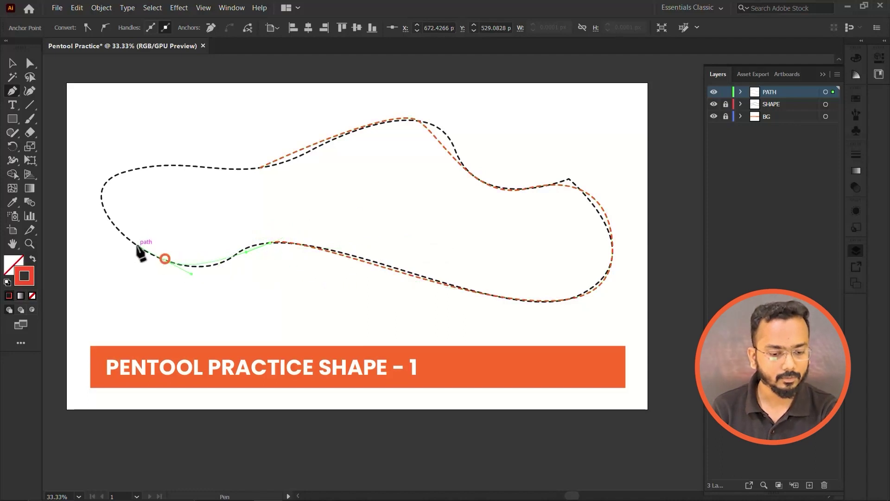
{"action": "left_click_drag", "start_coordinate": [153, 173], "coordinate": [260, 167]}
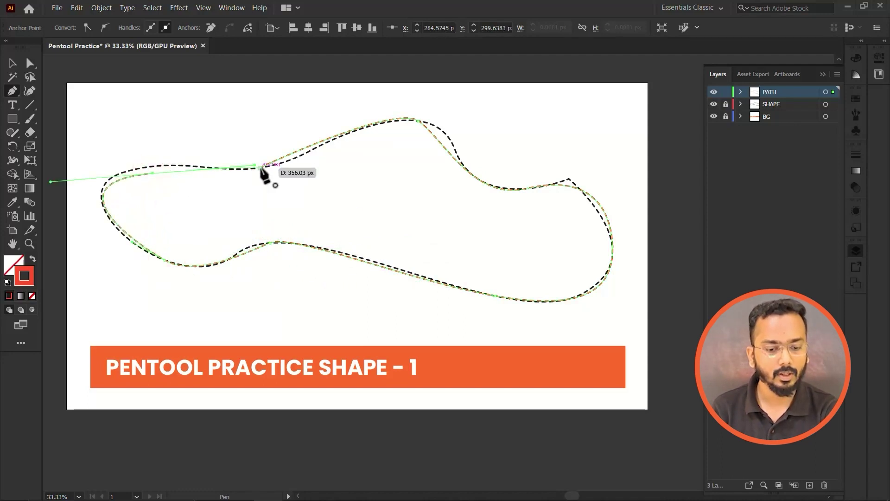
{"action": "left_click", "coordinate": [260, 168]}
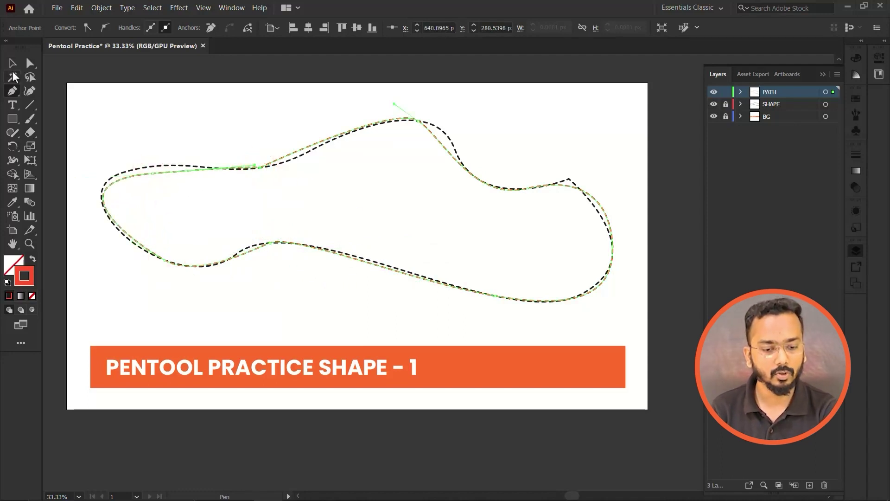
{"action": "left_click", "coordinate": [12, 63]}
{"action": "left_click", "coordinate": [308, 129]}
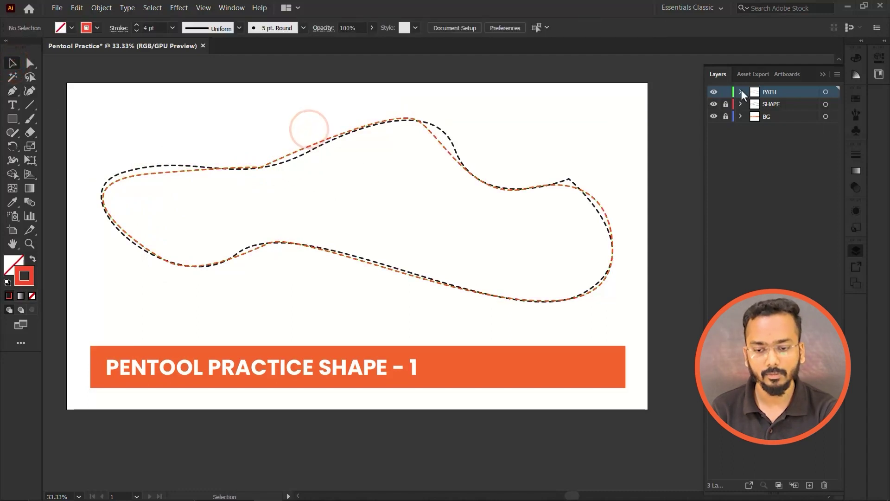
{"action": "left_click", "coordinate": [714, 92]}
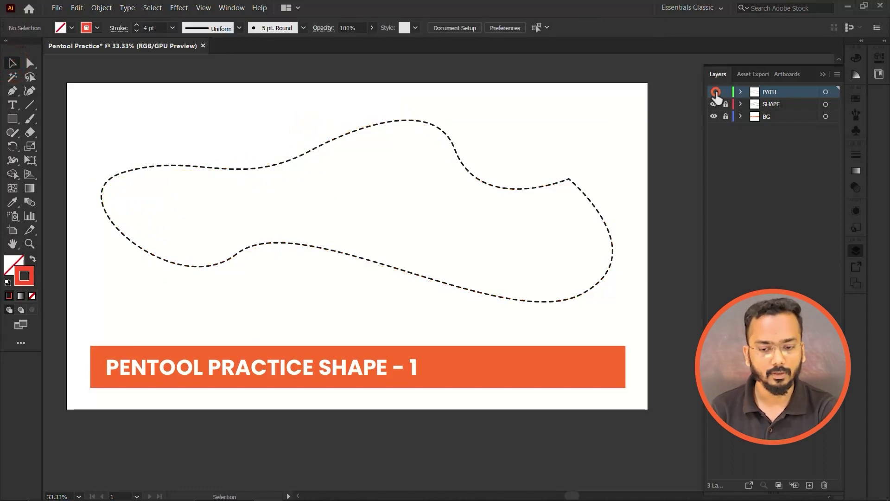
{"action": "left_click", "coordinate": [714, 105]}
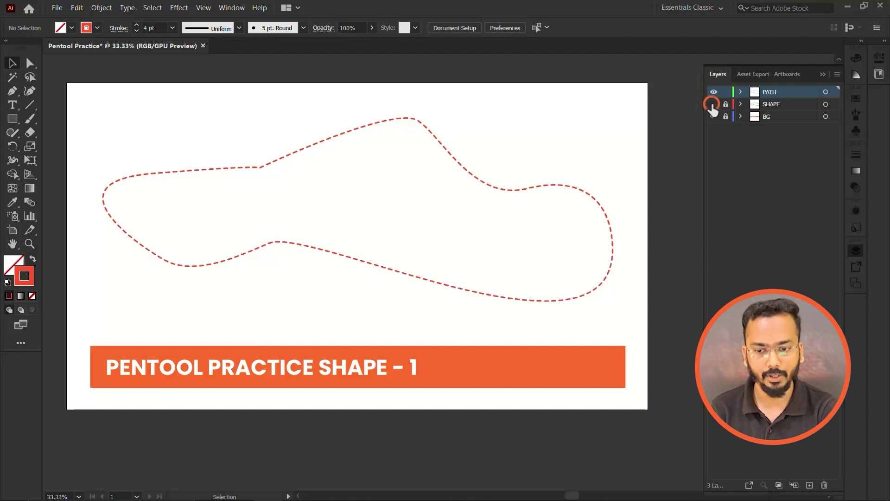
{"action": "left_click", "coordinate": [713, 105]}
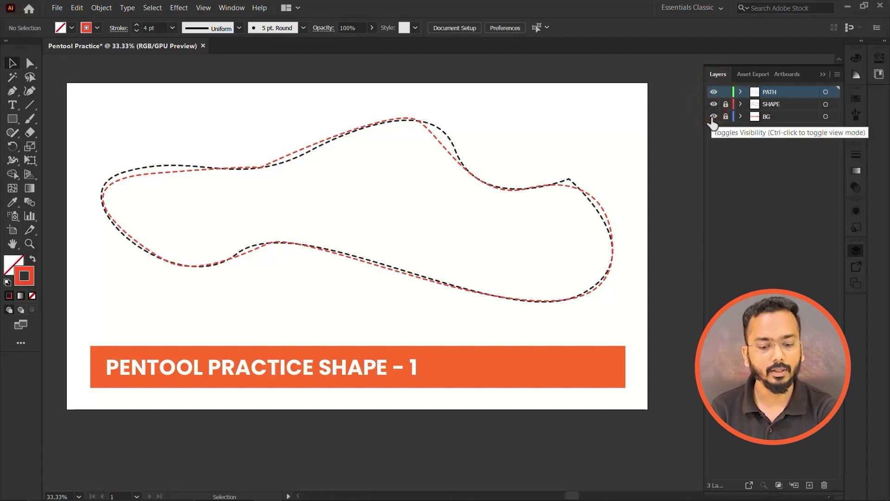
{"action": "left_click", "coordinate": [713, 117]}
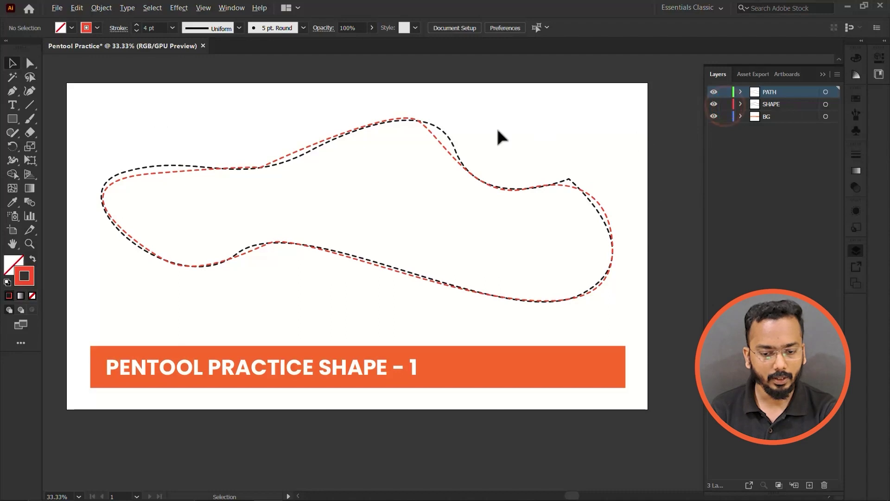
{"action": "key", "text": "ctrl+minus"}
{"action": "key", "text": "ctrl+minus"}
{"action": "left_click_drag", "start_coordinate": [672, 53], "coordinate": [583, 53]}
{"action": "scroll", "coordinate": [599, 127], "scroll_direction": "up", "scroll_amount": 1}
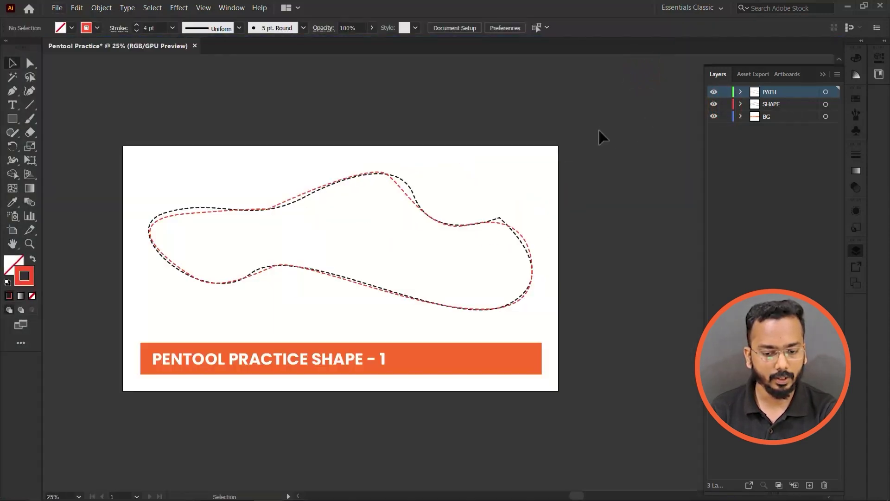
{"action": "mouse_move", "coordinate": [656, 100]}
{"action": "left_mouse_down"}
{"action": "mouse_move", "coordinate": [14, 407]}
{"action": "mouse_move", "coordinate": [222, 477]}
{"action": "left_mouse_up"}
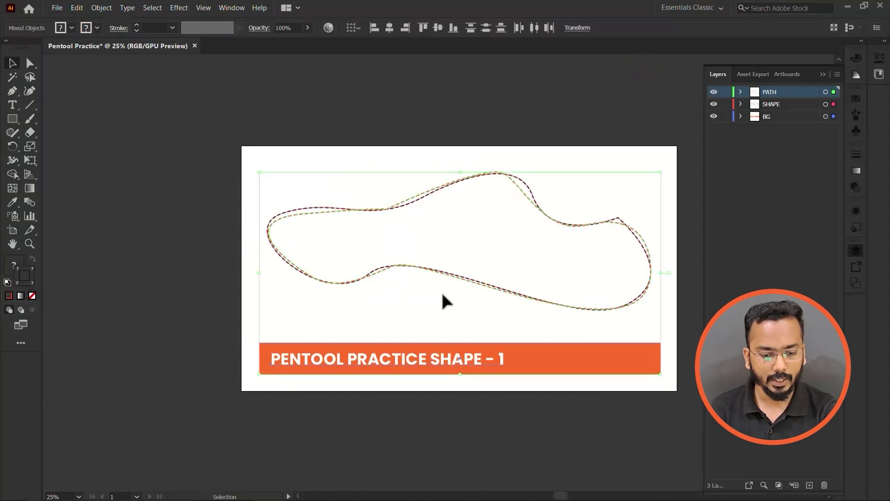
{"action": "scroll", "coordinate": [412, 281], "scroll_direction": "up", "scroll_amount": 1}
{"action": "scroll", "coordinate": [349, 259], "scroll_direction": "up", "scroll_amount": 3}
{"action": "scroll", "coordinate": [372, 282], "scroll_direction": "up", "scroll_amount": 3}
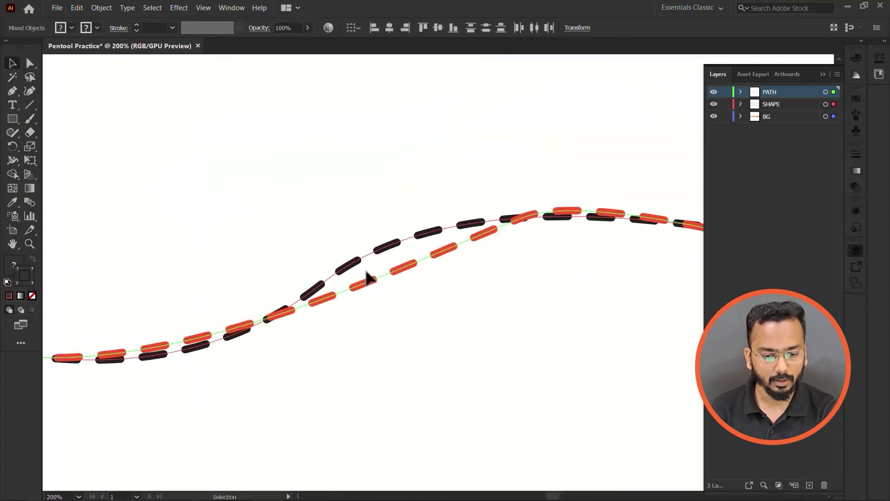
{"action": "scroll", "coordinate": [370, 274], "scroll_direction": "up", "scroll_amount": 3}
{"action": "scroll", "coordinate": [373, 274], "scroll_direction": "up", "scroll_amount": 1}
{"action": "scroll", "coordinate": [383, 292], "scroll_direction": "up", "scroll_amount": 1}
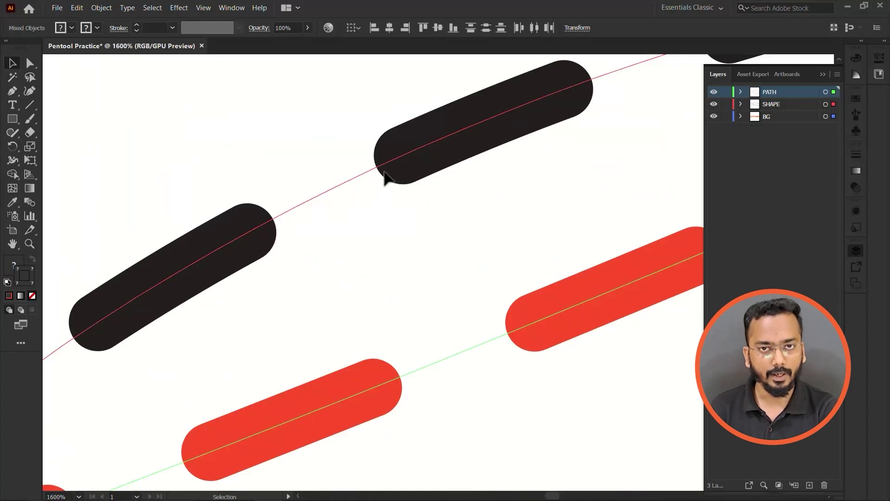
{"action": "scroll", "coordinate": [376, 218], "scroll_direction": "down", "scroll_amount": 3}
{"action": "scroll", "coordinate": [445, 211], "scroll_direction": "right", "scroll_amount": 2}
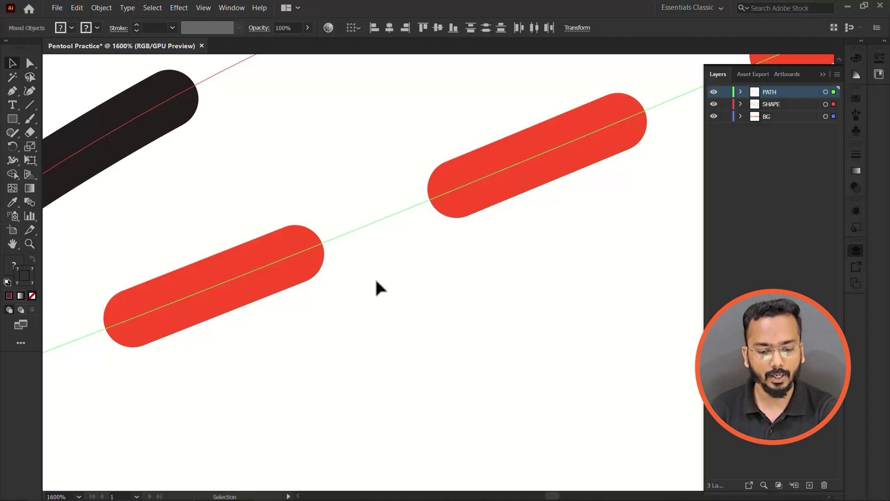
{"action": "scroll", "coordinate": [374, 277], "scroll_direction": "down", "scroll_amount": 10}
{"action": "scroll", "coordinate": [541, 347], "scroll_direction": "up", "scroll_amount": 3}
{"action": "scroll", "coordinate": [605, 382], "scroll_direction": "up", "scroll_amount": 2}
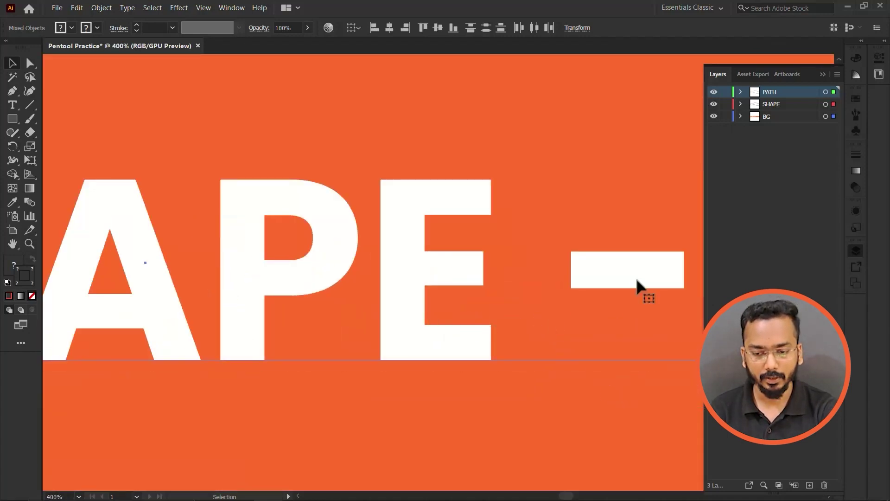
{"action": "scroll", "coordinate": [481, 272], "scroll_direction": "down", "scroll_amount": 3}
{"action": "scroll", "coordinate": [467, 216], "scroll_direction": "up", "scroll_amount": 4}
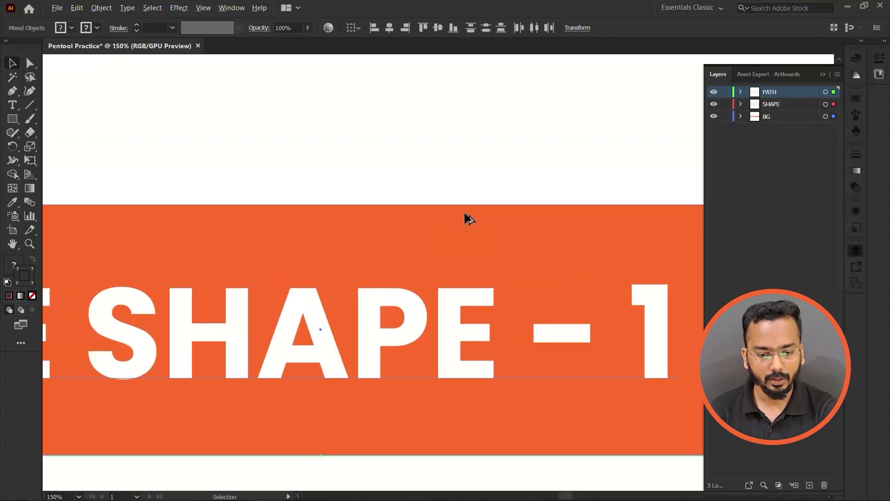
{"action": "scroll", "coordinate": [468, 211], "scroll_direction": "up", "scroll_amount": 3}
{"action": "scroll", "coordinate": [467, 204], "scroll_direction": "down", "scroll_amount": 2}
{"action": "scroll", "coordinate": [455, 211], "scroll_direction": "down", "scroll_amount": 3}
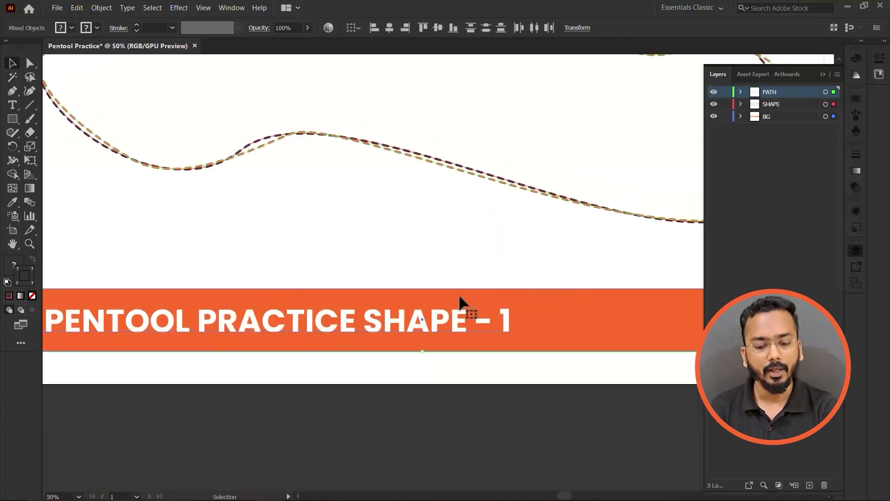
{"action": "scroll", "coordinate": [459, 298], "scroll_direction": "down", "scroll_amount": 3}
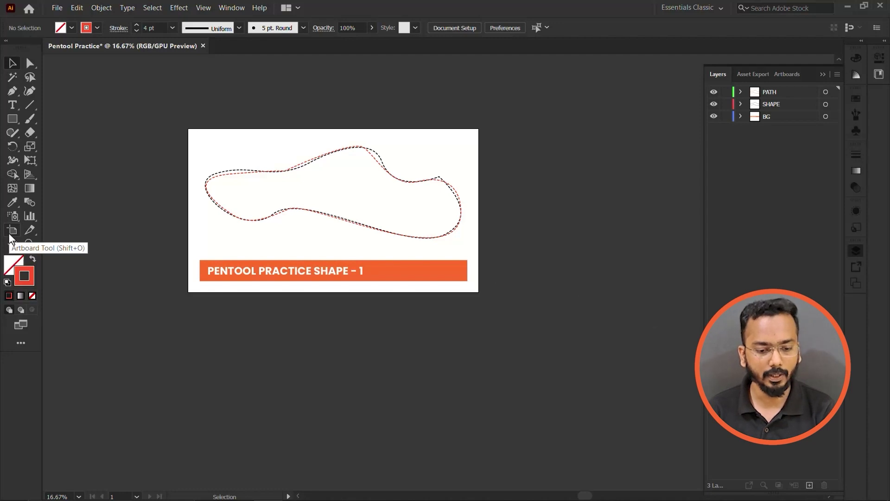
Copy the practice artboard and its artwork to the right, then pan to see both.
{"action": "left_click", "coordinate": [9, 234]}
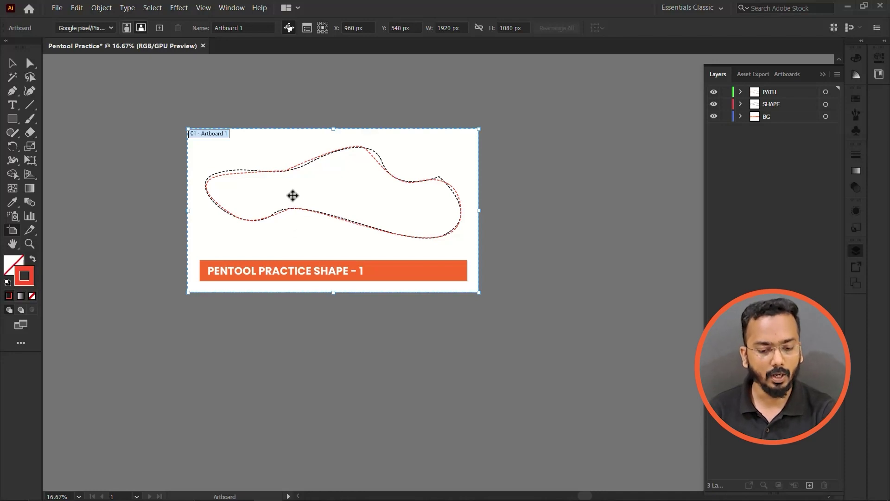
{"action": "left_click_drag", "start_coordinate": [273, 191], "coordinate": [576, 196]}
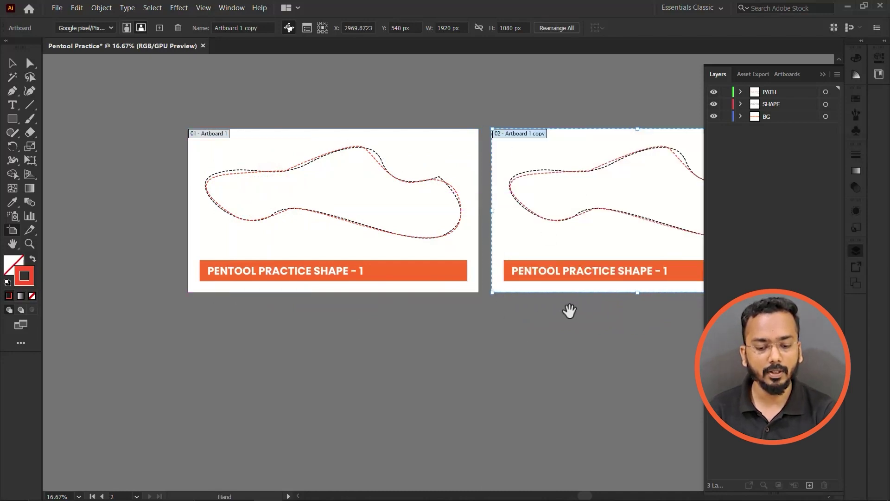
{"action": "left_click_drag", "start_coordinate": [569, 310], "coordinate": [451, 333]}
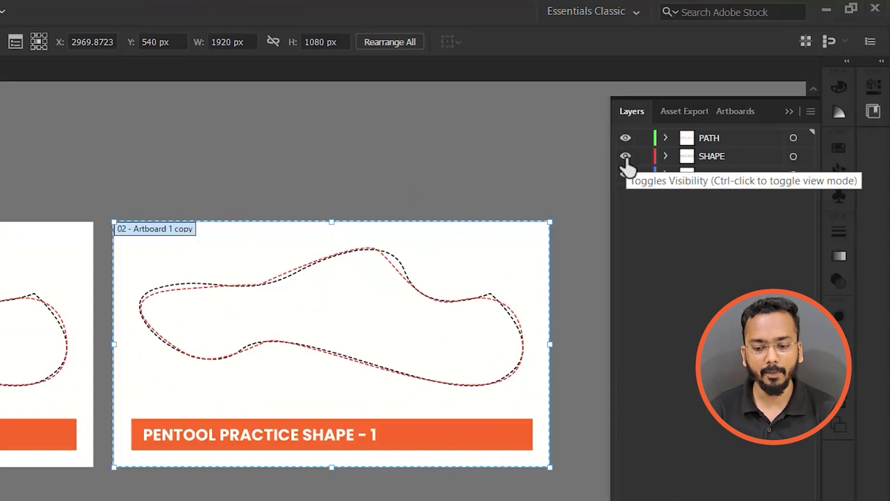
Toggle the template, traced and background layers' visibility, then lock the SHAPE layer.
{"action": "left_click", "coordinate": [714, 105]}
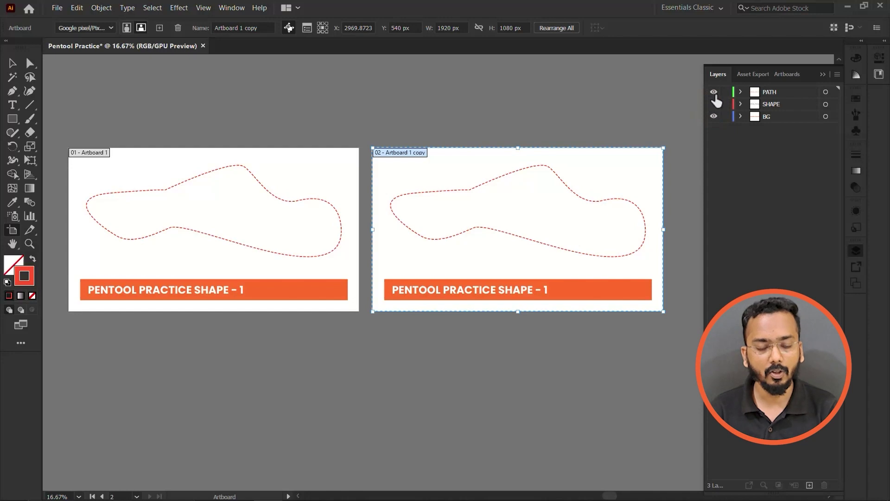
{"action": "left_click", "coordinate": [714, 92]}
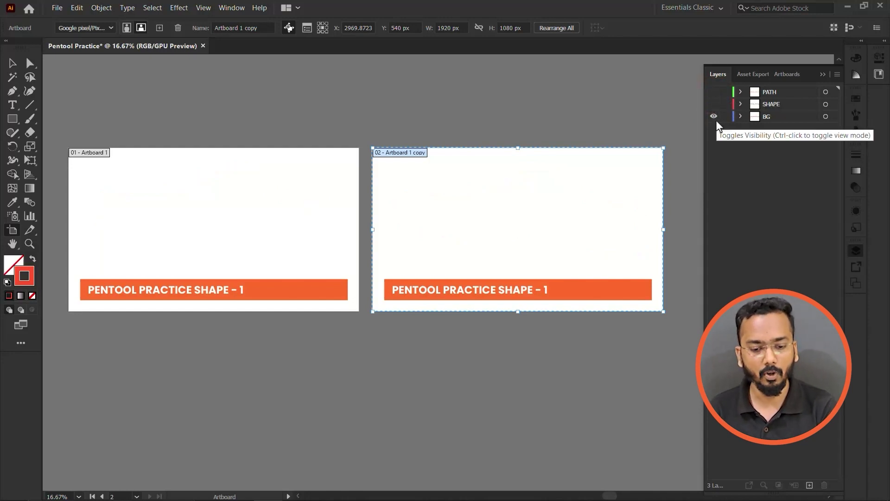
{"action": "left_click", "coordinate": [715, 117]}
{"action": "left_click", "coordinate": [714, 117]}
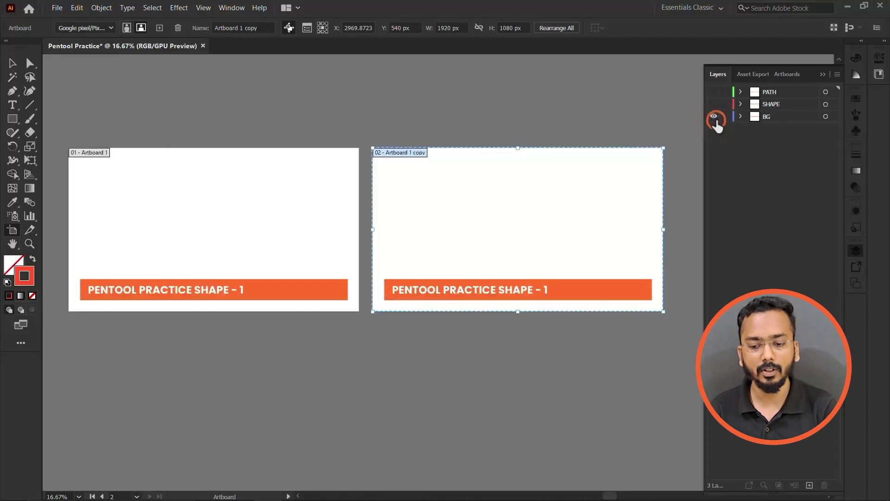
{"action": "left_click", "coordinate": [714, 93]}
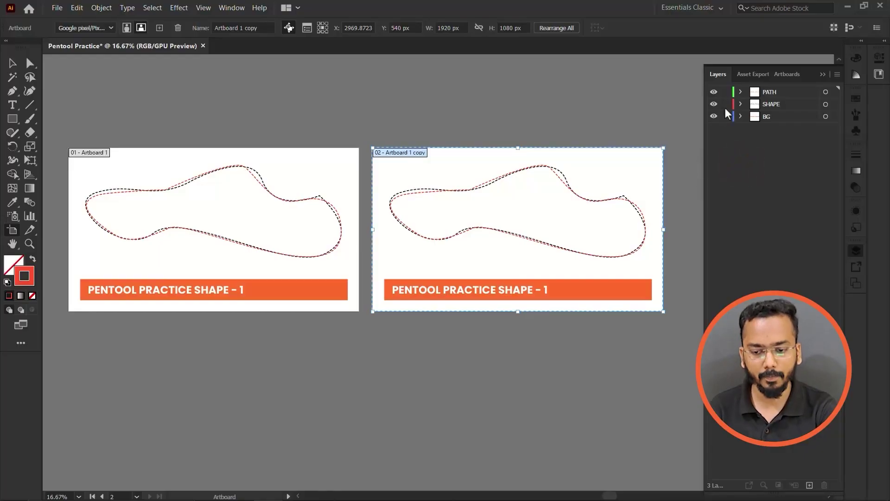
{"action": "left_click", "coordinate": [725, 104]}
{"action": "left_click", "coordinate": [588, 118]}
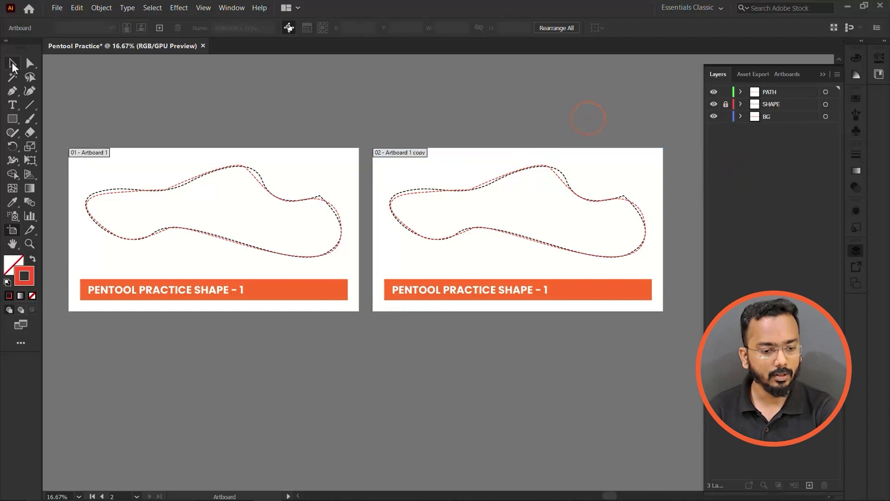
{"action": "left_click", "coordinate": [12, 64]}
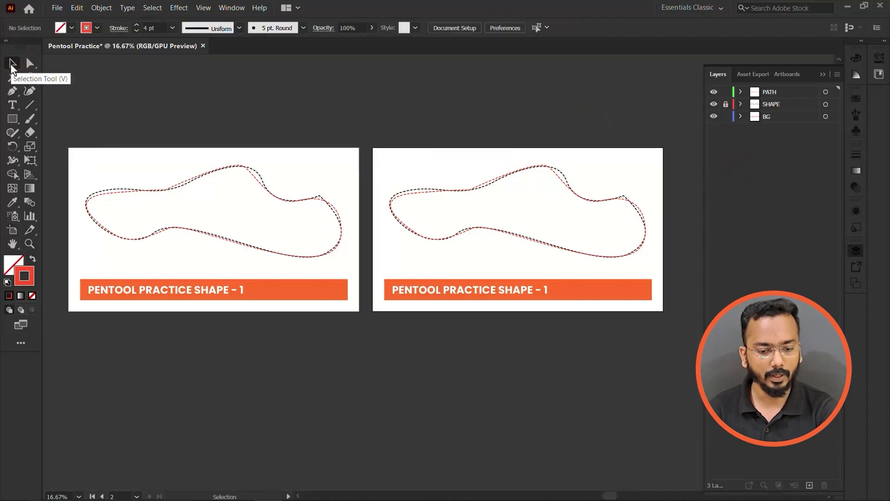
{"action": "left_click_drag", "start_coordinate": [338, 224], "coordinate": [359, 110]}
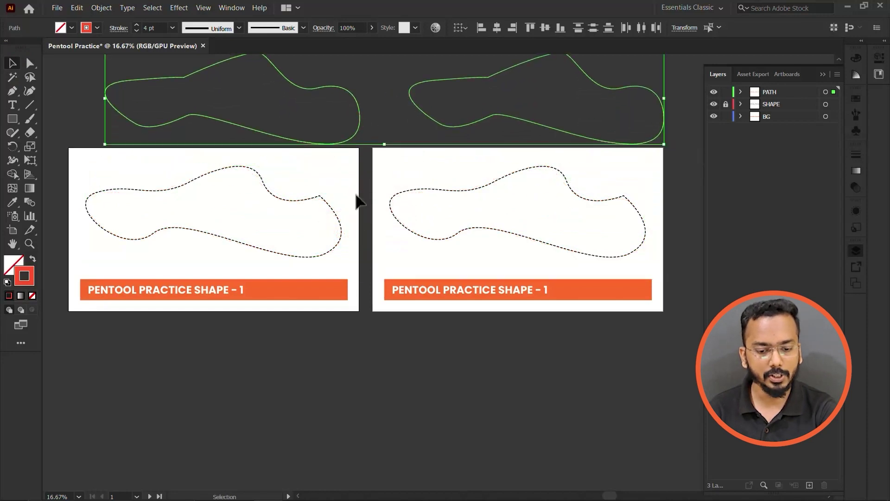
{"action": "left_click", "coordinate": [443, 207]}
{"action": "left_click", "coordinate": [328, 228]}
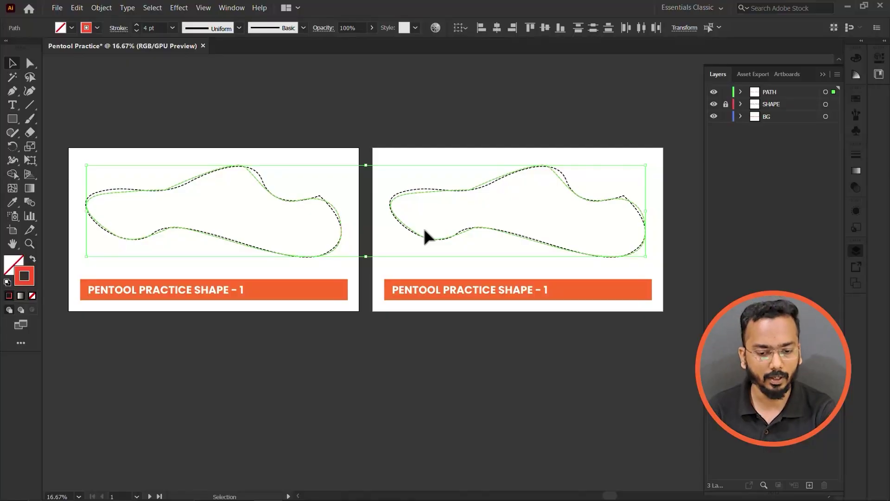
{"action": "left_click", "coordinate": [423, 226]}
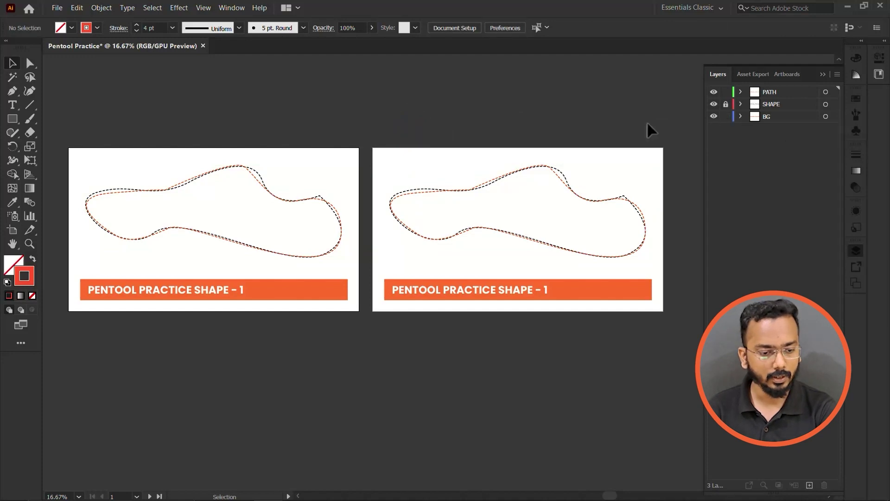
Change the second artboard's title number from 1 to 2 with the Type tool.
{"action": "left_click", "coordinate": [13, 106]}
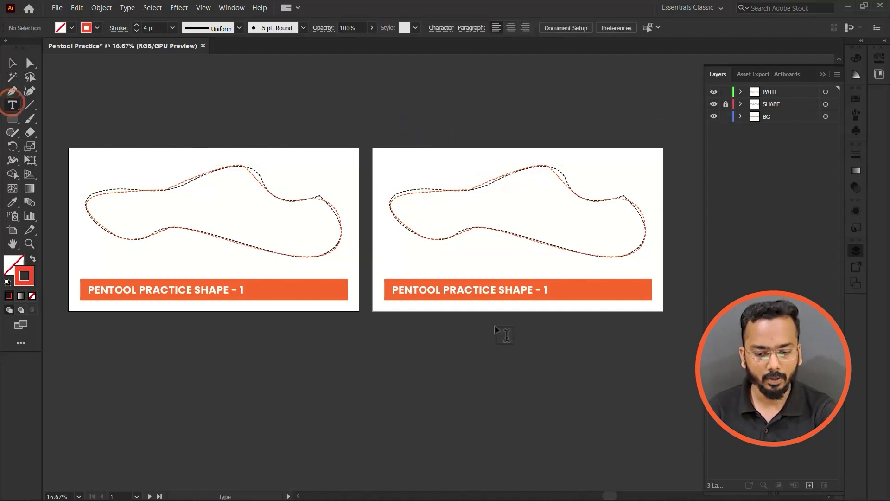
{"action": "left_click_drag", "start_coordinate": [541, 293], "coordinate": [557, 294]}
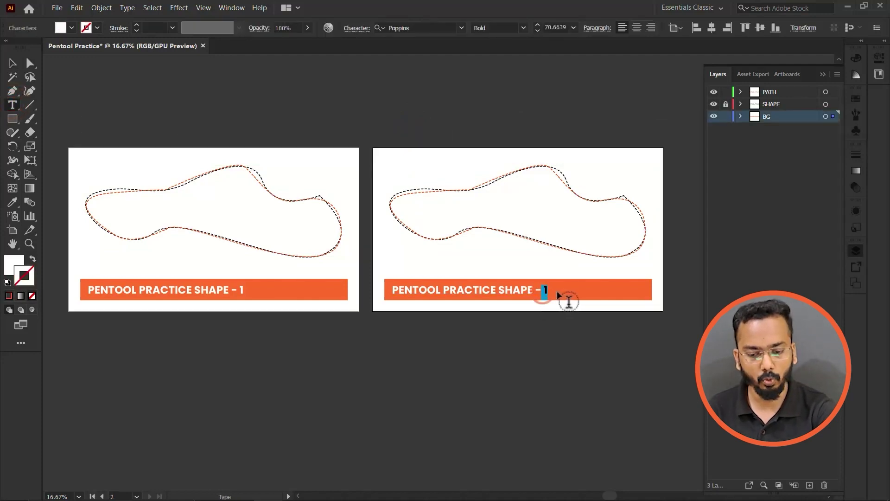
{"action": "type", "text": "2"}
{"action": "key", "text": "Escape"}
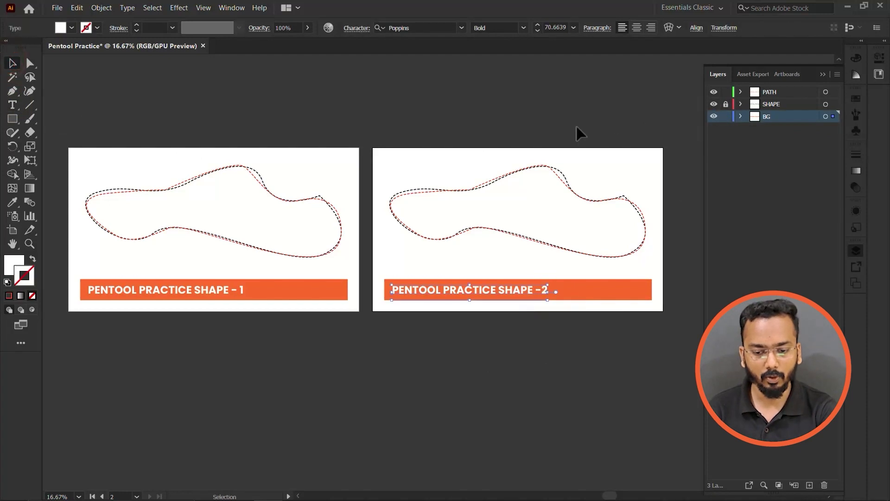
{"action": "left_click", "coordinate": [597, 174]}
Delete the red traced path, unlock SHAPE, lock BG, and select the copy's dashed outline.
{"action": "left_click", "coordinate": [565, 186]}
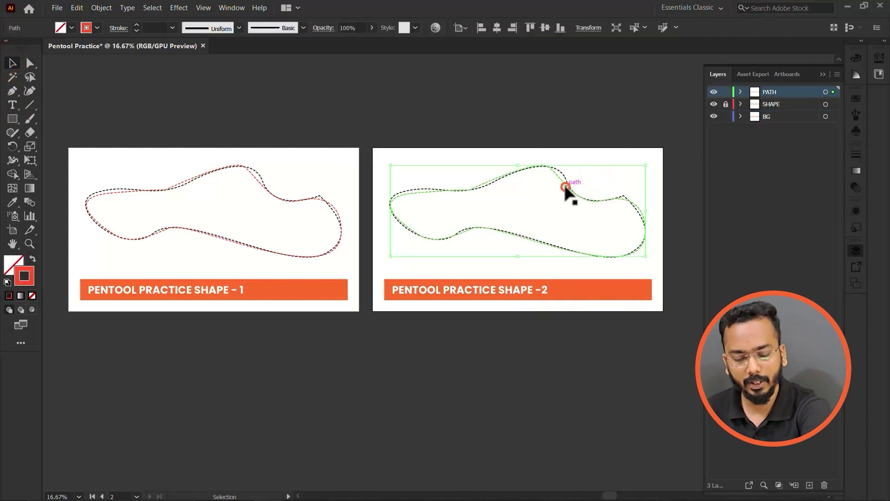
{"action": "key", "text": "Delete"}
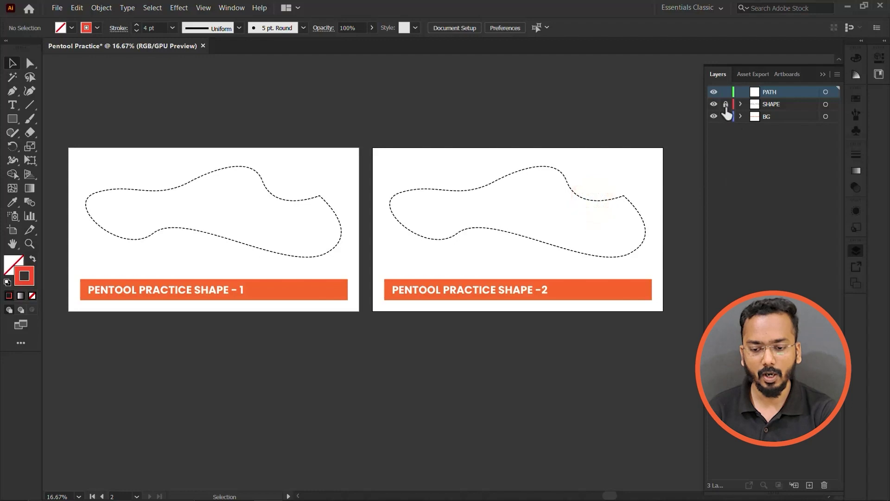
{"action": "left_click", "coordinate": [725, 105]}
{"action": "left_click", "coordinate": [725, 116]}
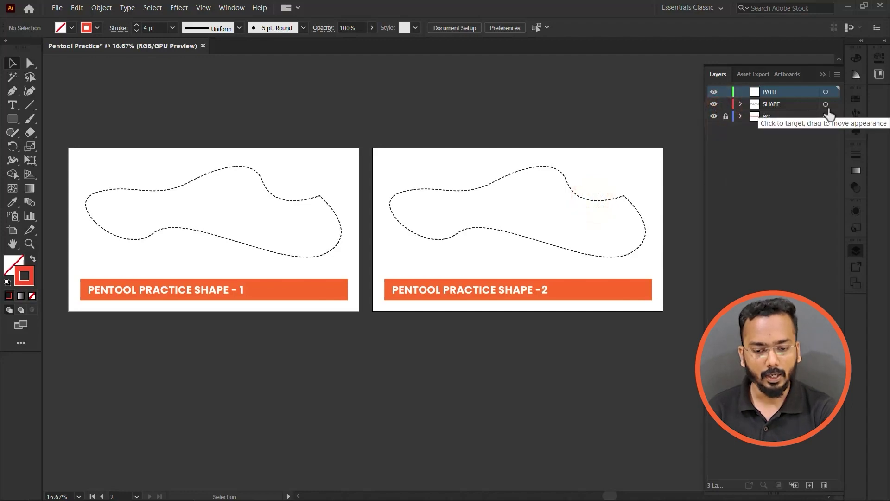
{"action": "left_click", "coordinate": [458, 189]}
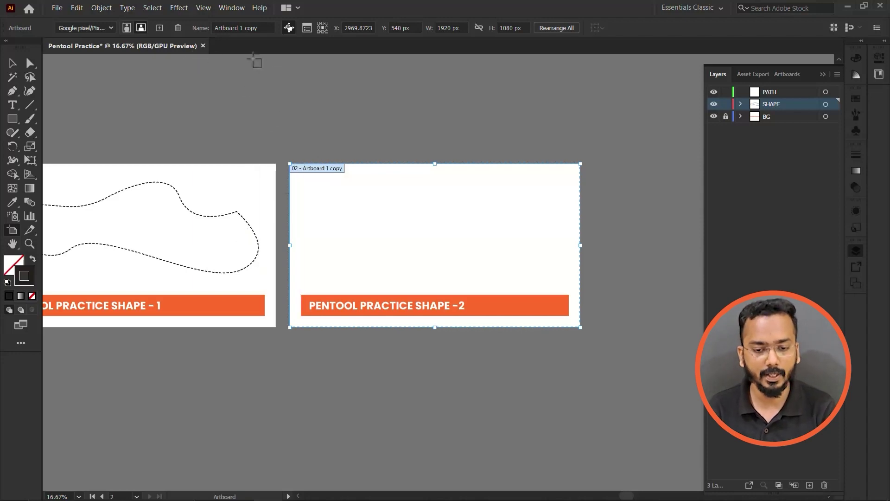
{"action": "left_click", "coordinate": [459, 29]}
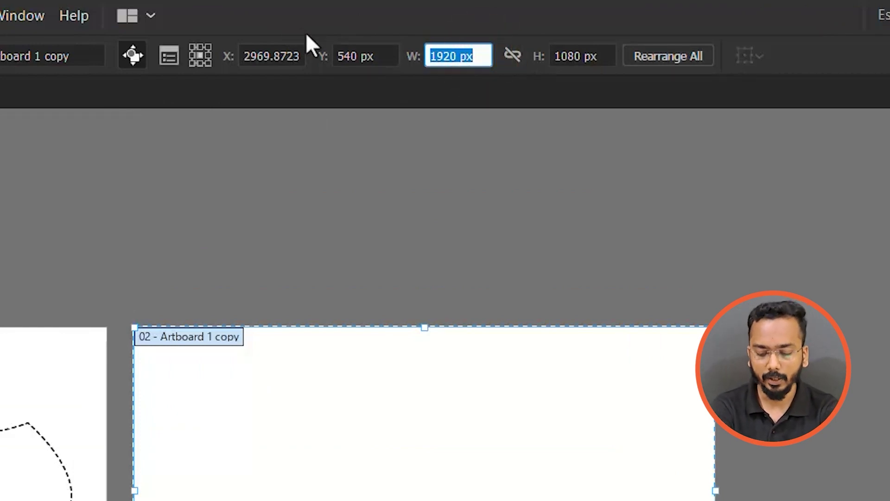
{"action": "type", "text": "500"}
{"action": "key", "text": "Return"}
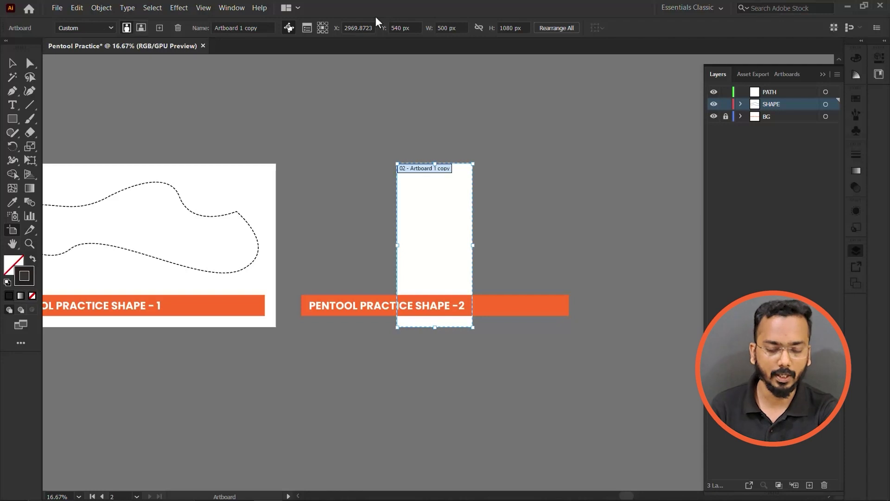
{"action": "left_click", "coordinate": [463, 28]}
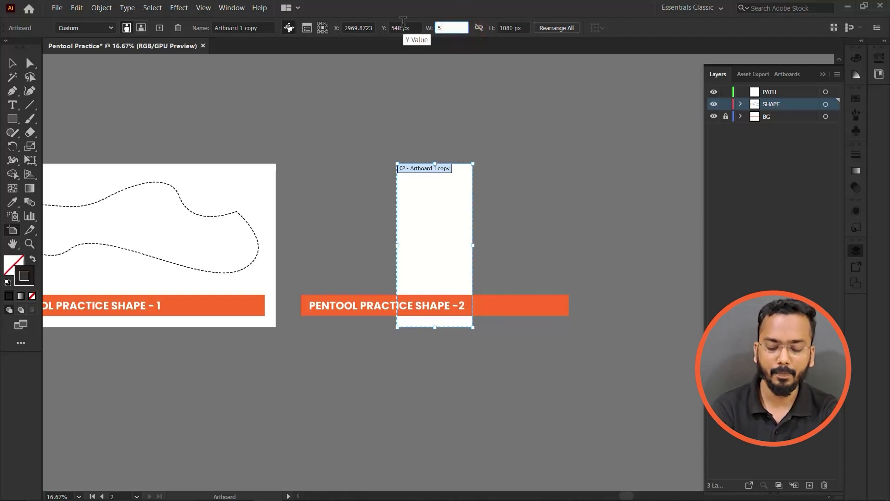
{"action": "type", "text": "000"}
{"action": "key", "text": "Return"}
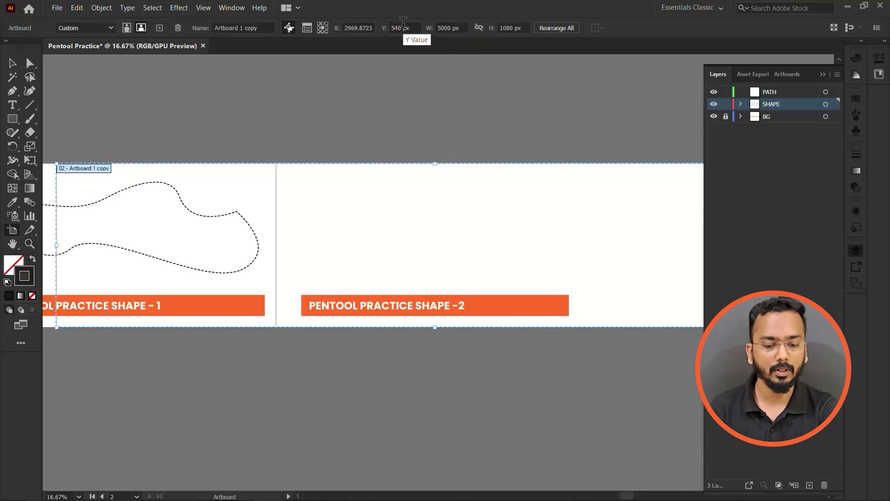
{"action": "scroll", "coordinate": [450, 263], "scroll_direction": "down", "scroll_amount": 2}
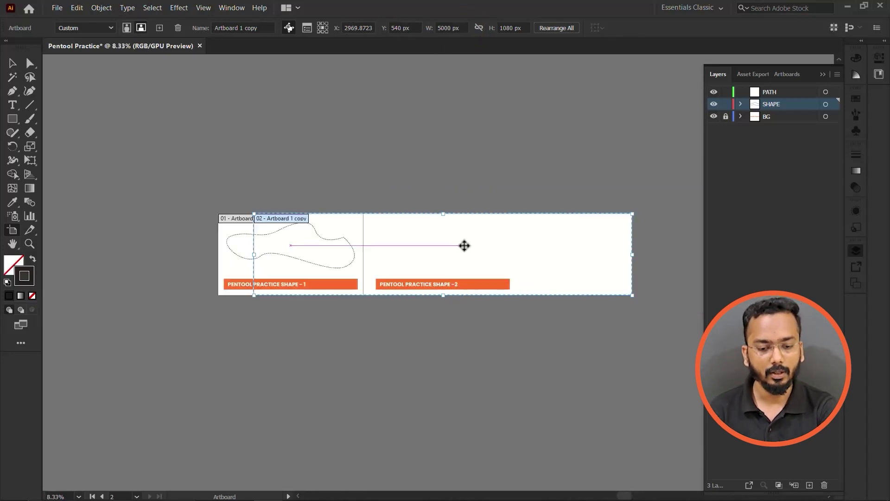
{"action": "left_click_drag", "start_coordinate": [464, 245], "coordinate": [473, 125]}
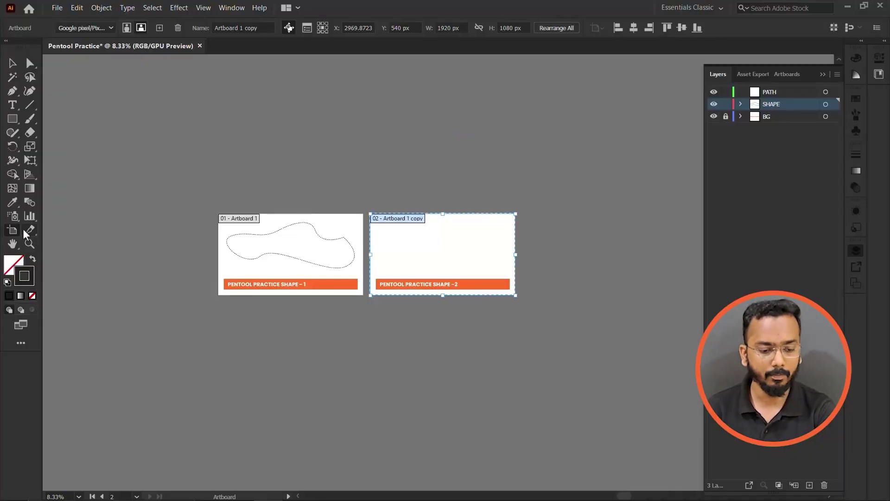
Draw a tall artboard above the practice boards, copy it rightward, and draw a wide one across their tops.
{"action": "scroll", "coordinate": [556, 388], "scroll_direction": "up", "scroll_amount": 2}
{"action": "scroll", "coordinate": [332, 155], "scroll_direction": "up", "scroll_amount": 3}
{"action": "scroll", "coordinate": [233, 130], "scroll_direction": "up", "scroll_amount": 3}
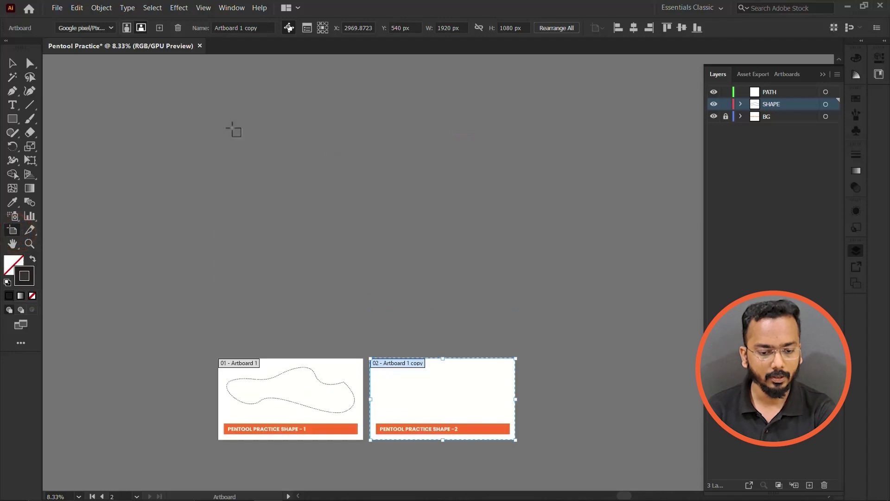
{"action": "left_click_drag", "start_coordinate": [233, 128], "coordinate": [281, 313]}
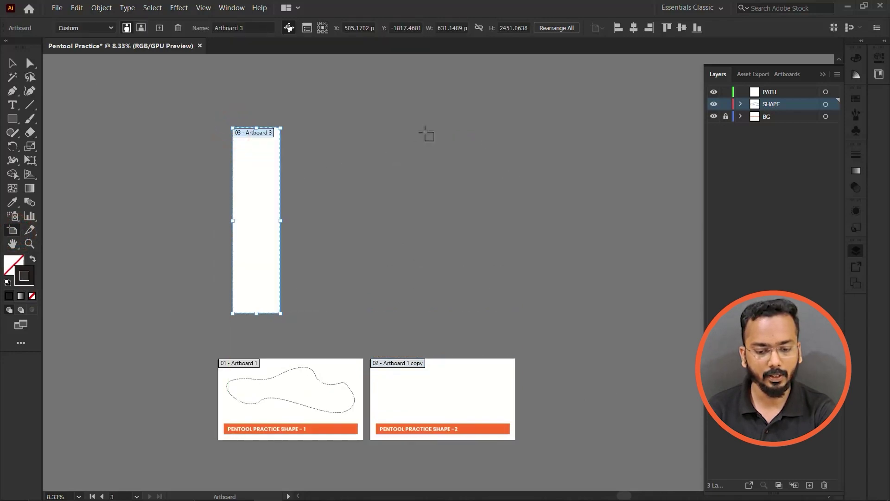
{"action": "left_click_drag", "start_coordinate": [425, 132], "coordinate": [496, 337]}
{"action": "key", "text": "ctrl+z"}
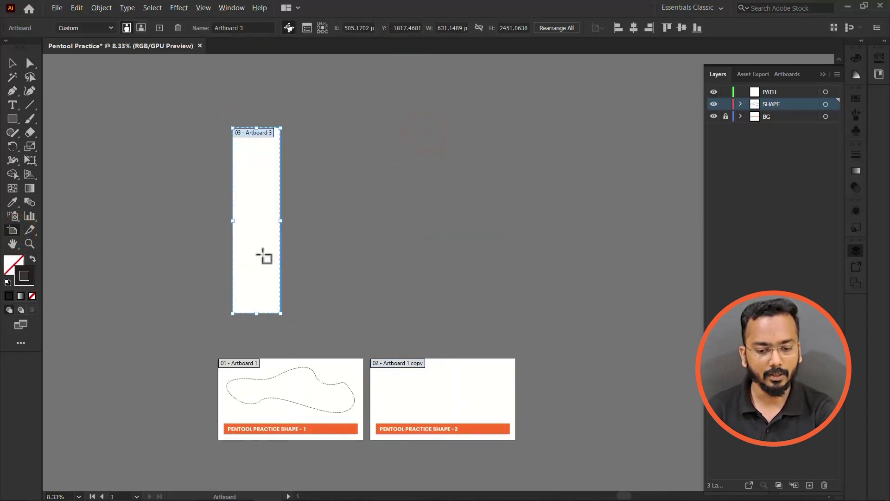
{"action": "left_click_drag", "start_coordinate": [264, 257], "coordinate": [499, 256]}
{"action": "scroll", "coordinate": [459, 238], "scroll_direction": "up", "scroll_amount": 2}
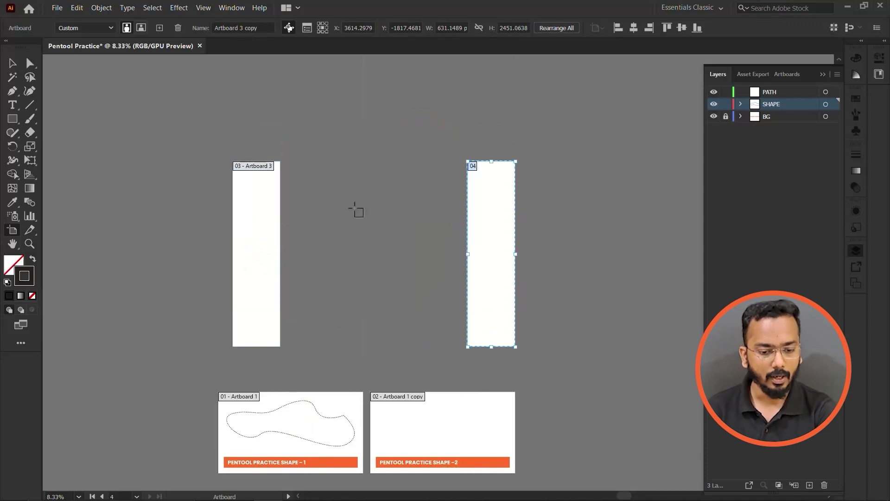
{"action": "scroll", "coordinate": [284, 203], "scroll_direction": "up", "scroll_amount": 2}
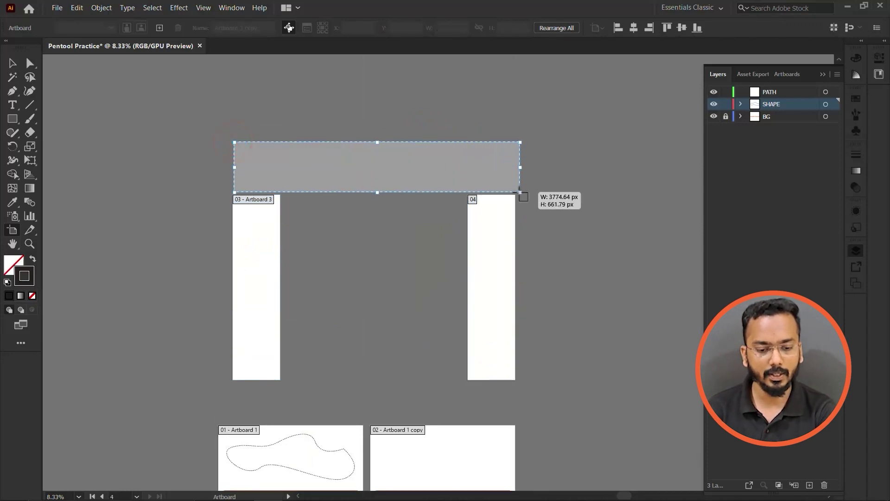
{"action": "left_click_drag", "start_coordinate": [518, 180], "coordinate": [515, 192]}
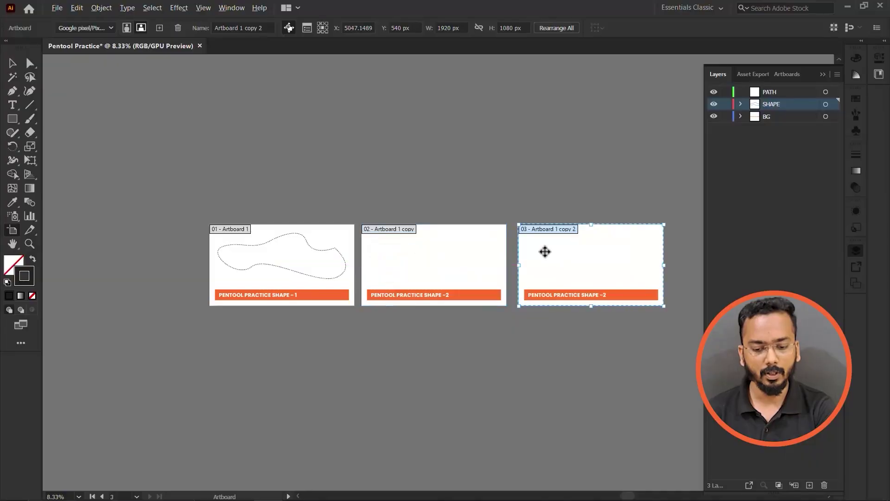
Move the sixth artboard to the bottom-left slot, return to Selection, and collapse the Layers panel.
{"action": "mouse_move", "coordinate": [544, 251]}
{"action": "left_mouse_down"}
{"action": "mouse_move", "coordinate": [541, 351]}
{"action": "mouse_move", "coordinate": [301, 357]}
{"action": "left_mouse_up"}
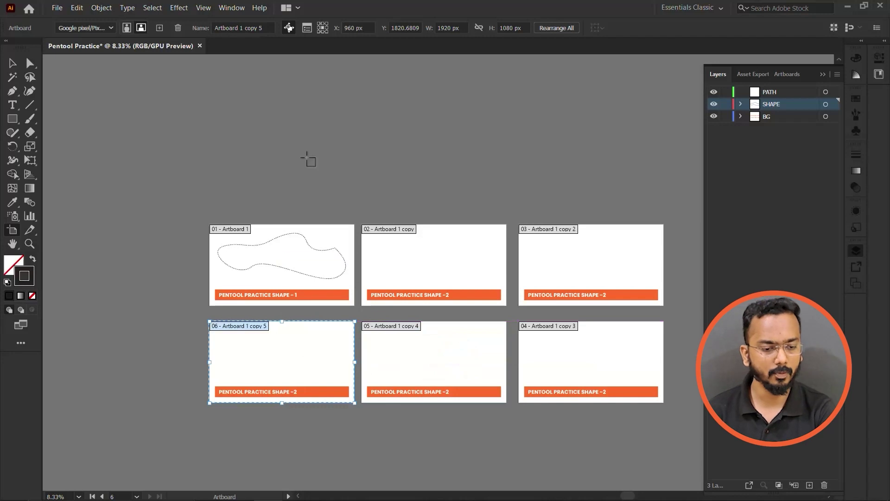
{"action": "left_click", "coordinate": [12, 63]}
{"action": "left_click", "coordinate": [363, 175]}
{"action": "scroll", "coordinate": [528, 369], "scroll_direction": "up", "scroll_amount": 1}
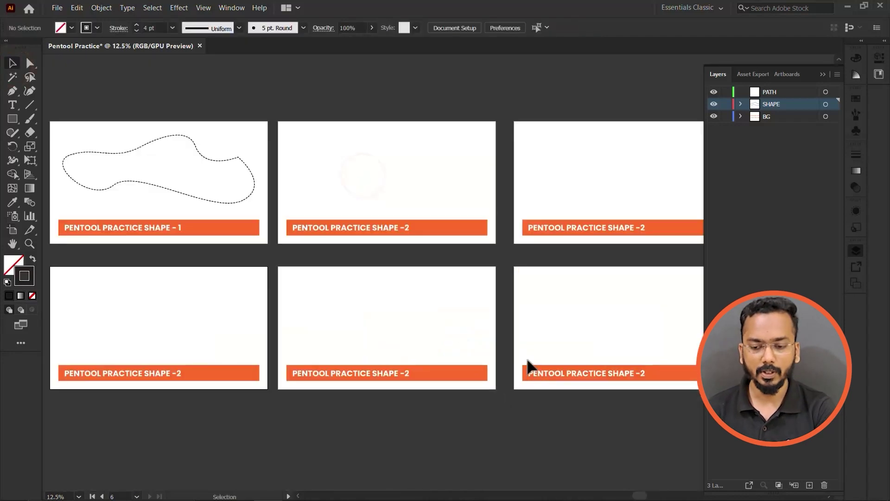
{"action": "left_click", "coordinate": [824, 76]}
{"action": "scroll", "coordinate": [499, 231], "scroll_direction": "down", "scroll_amount": 1}
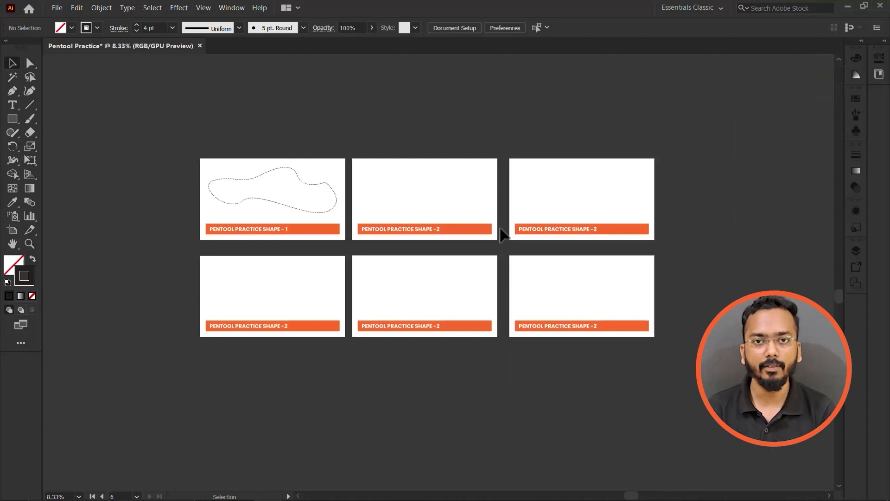
Start Save As with Adobe PDF chosen as the file format.
{"action": "left_click", "coordinate": [57, 7]}
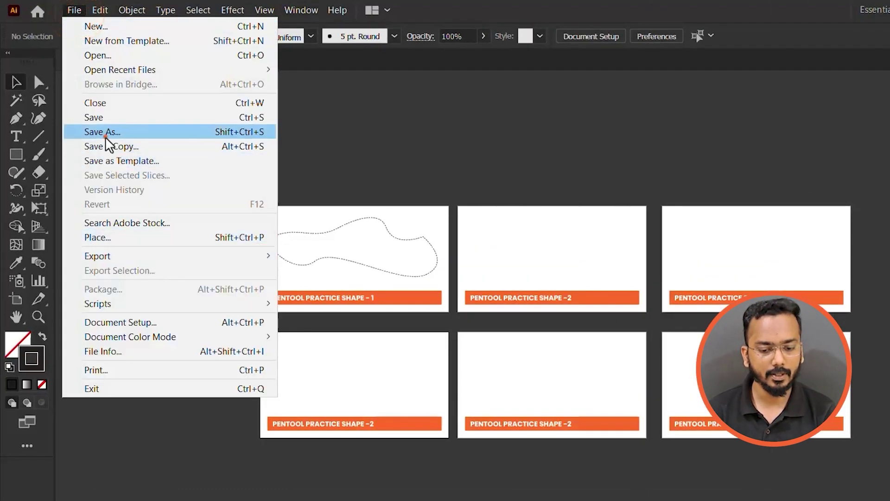
{"action": "left_click", "coordinate": [106, 136]}
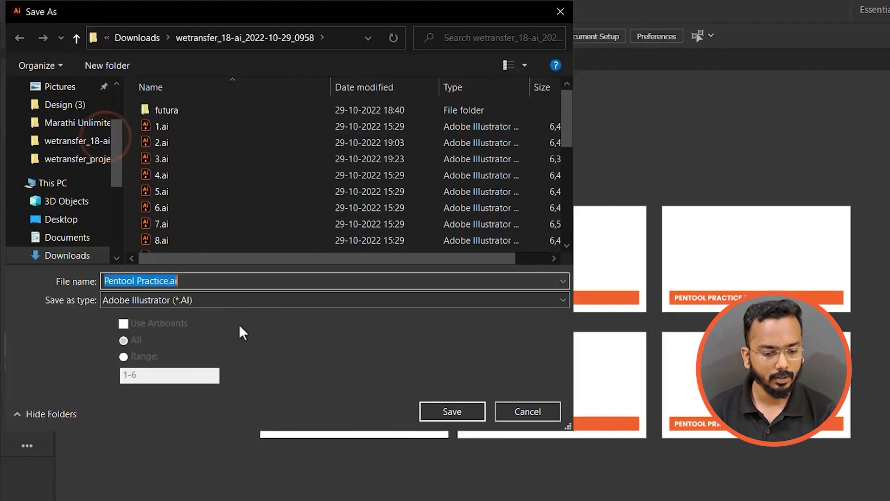
{"action": "left_click", "coordinate": [231, 302]}
{"action": "left_click", "coordinate": [180, 328]}
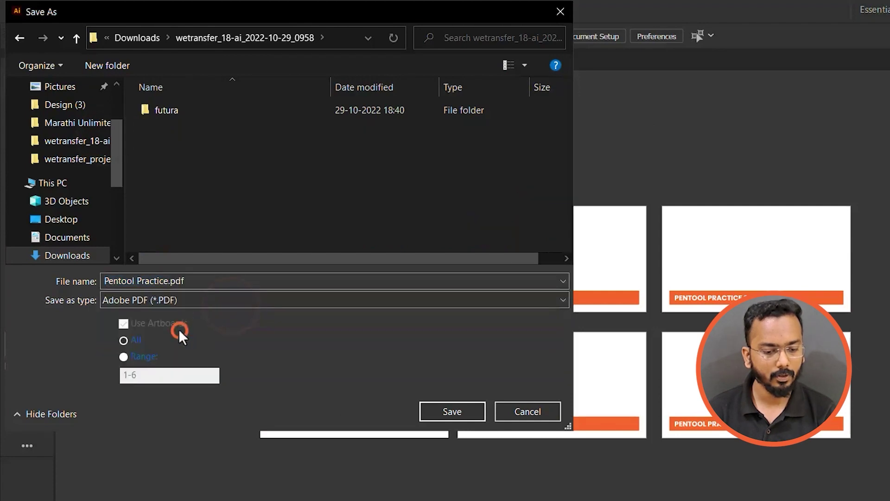
Limit the export to artboard range 1-2,5 and save it to the Desktop.
{"action": "left_click", "coordinate": [135, 356]}
{"action": "left_click", "coordinate": [146, 374]}
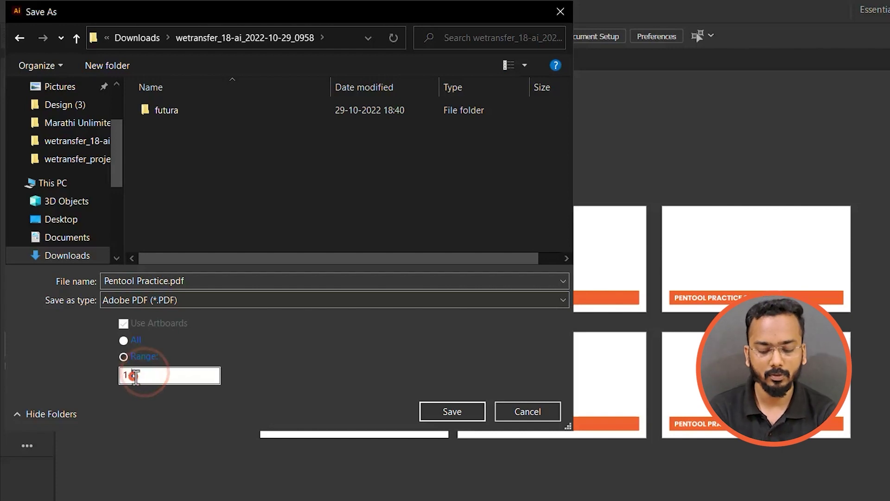
{"action": "left_click", "coordinate": [132, 375]}
{"action": "key", "text": "shift+Left"}
{"action": "type", "text": "2"}
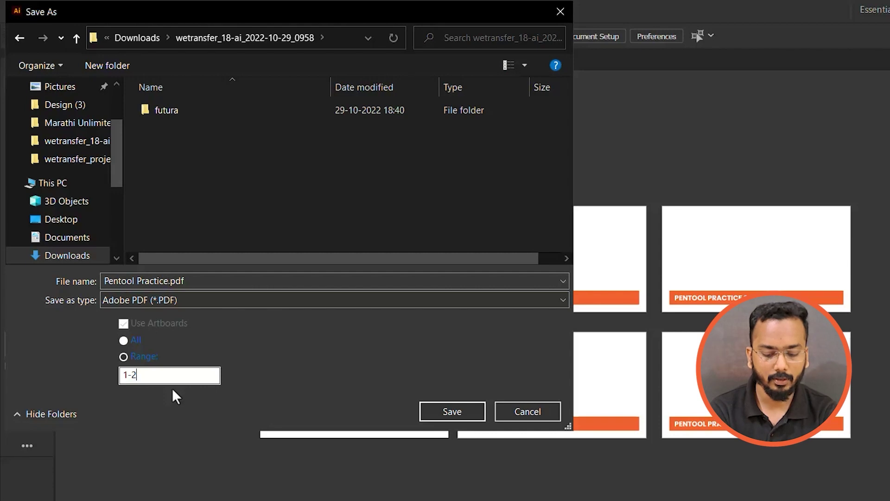
{"action": "type", "text": ","}
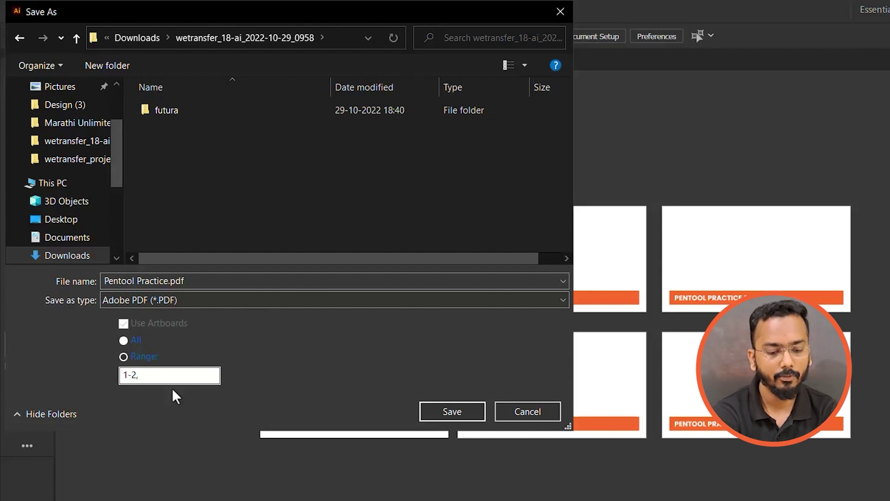
{"action": "type", "text": "5"}
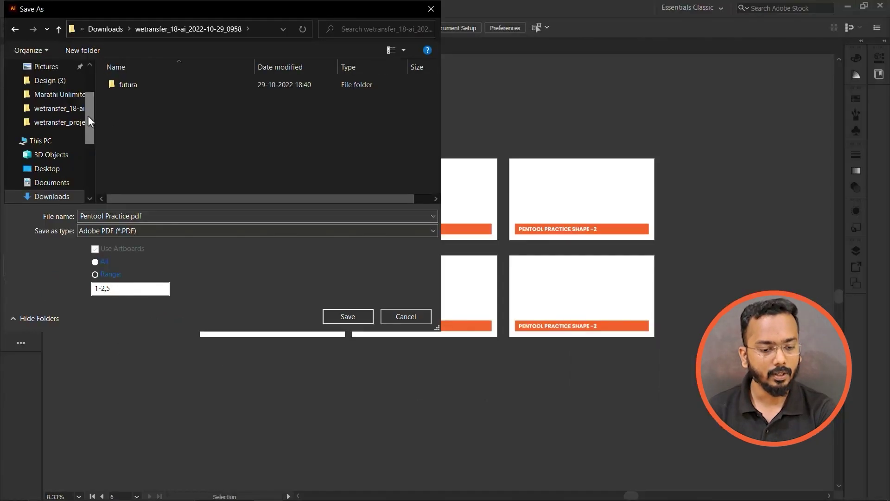
{"action": "left_click", "coordinate": [37, 171]}
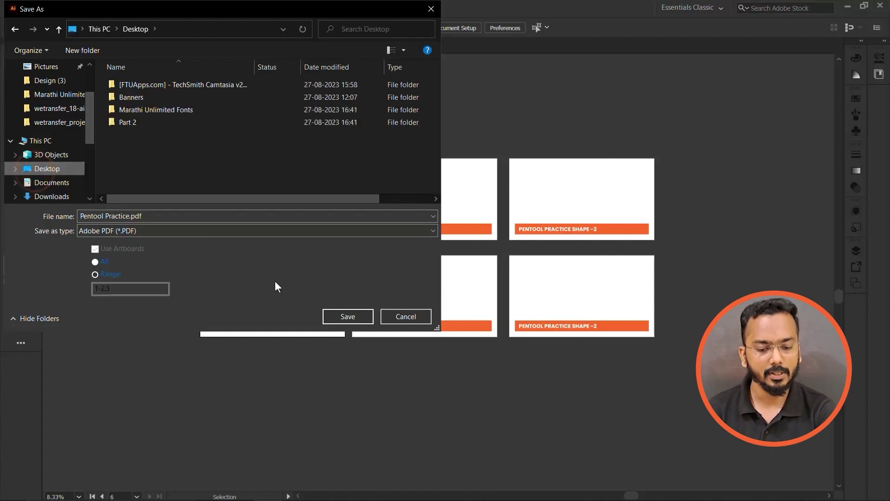
{"action": "left_click", "coordinate": [341, 316]}
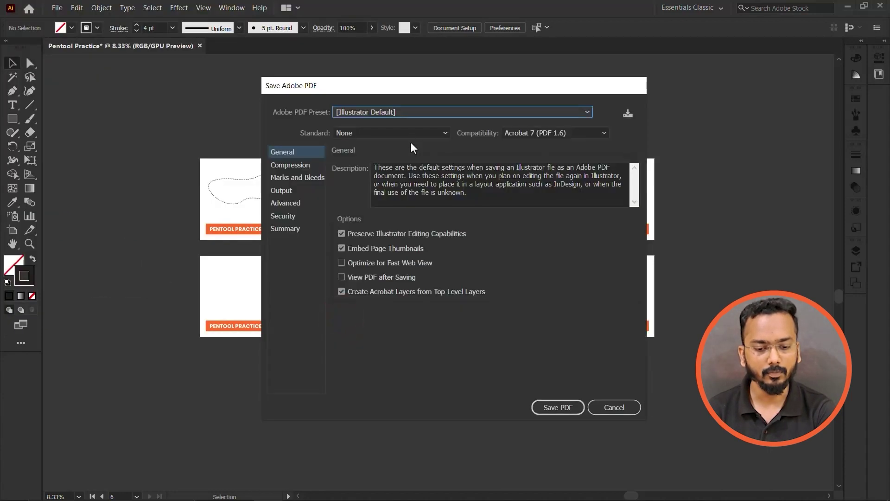
Save the PDF with the High Quality Print preset and Preserve Illustrator Editing Capabilities unchecked.
{"action": "left_click", "coordinate": [399, 107]}
{"action": "left_click", "coordinate": [379, 155]}
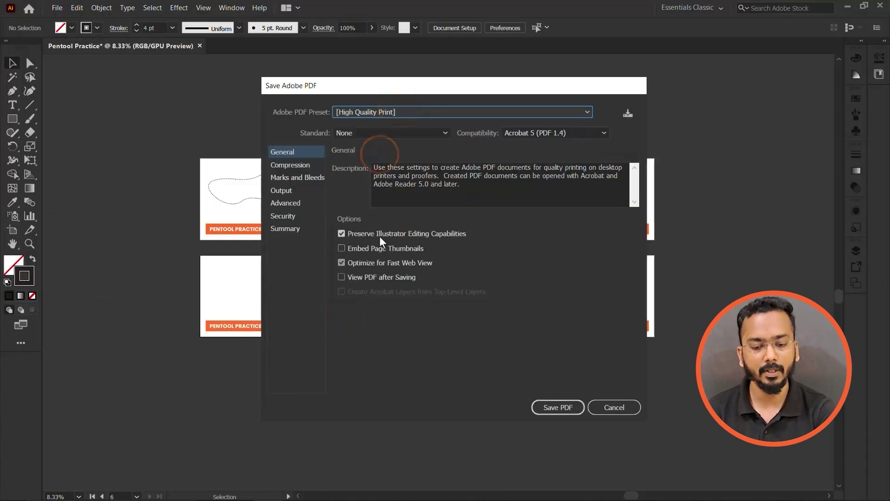
{"action": "left_click", "coordinate": [379, 234]}
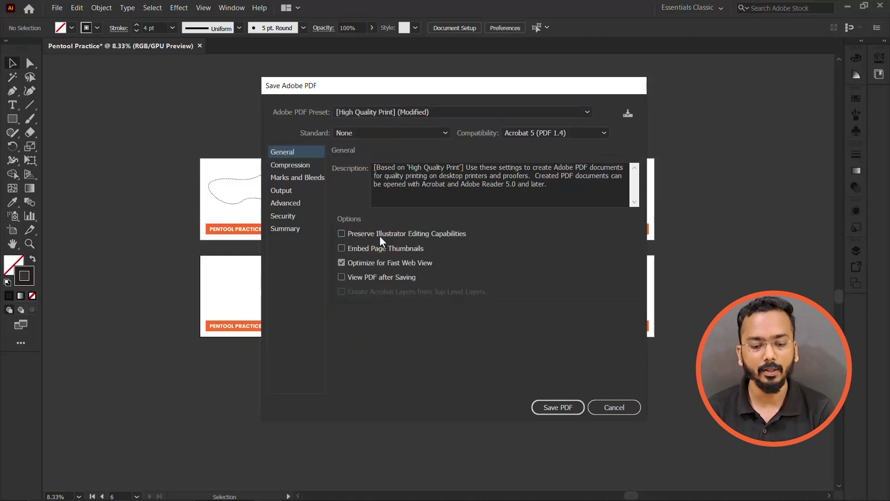
{"action": "left_click", "coordinate": [561, 407]}
Find Pentool Practice.pdf in the Desktop folder in File Explorer.
{"action": "key", "text": "super"}
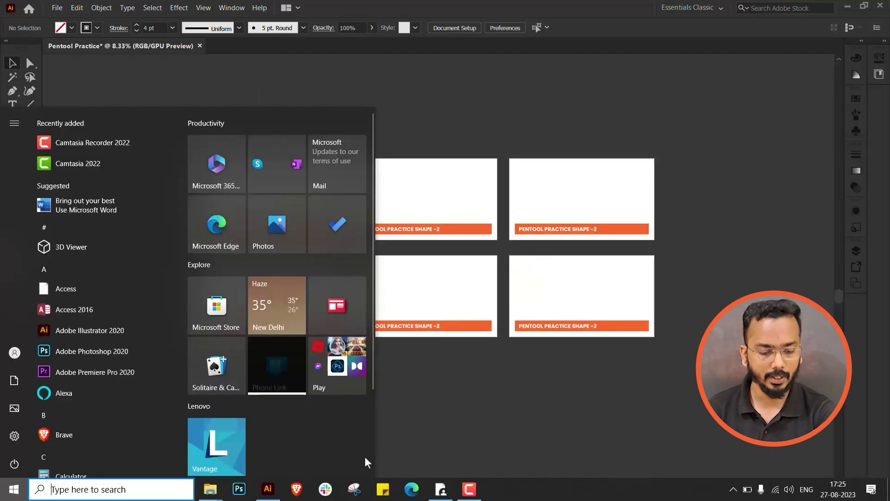
{"action": "left_click", "coordinate": [260, 426]}
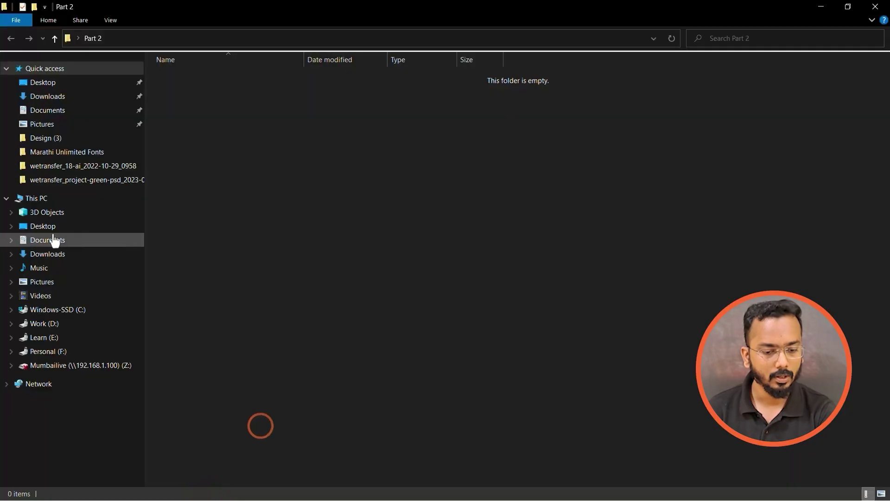
{"action": "left_click", "coordinate": [51, 227]}
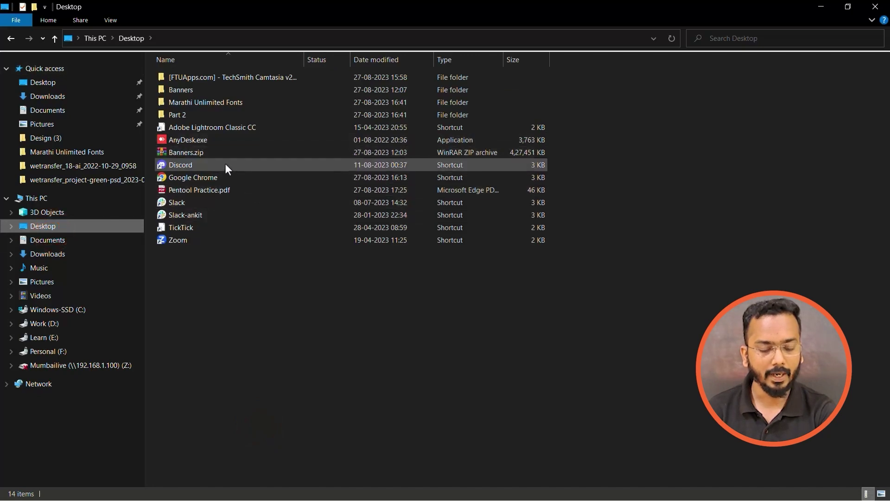
{"action": "left_click", "coordinate": [218, 190]}
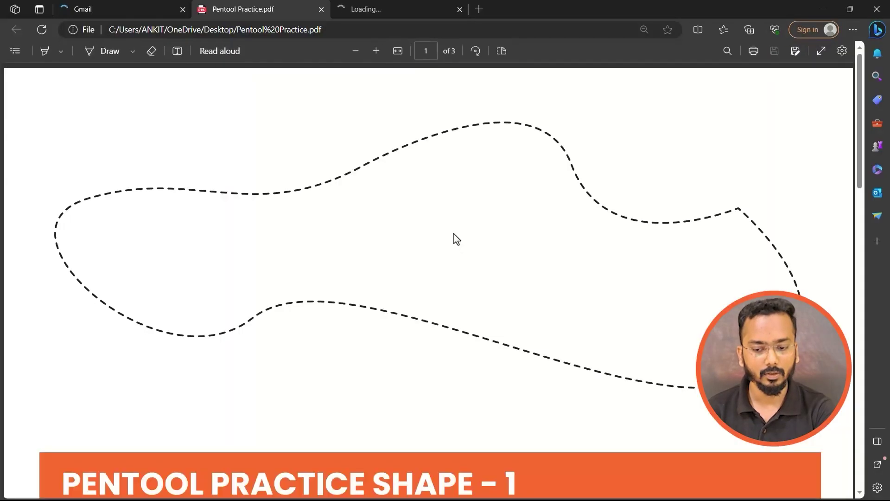
Scroll up and down through the pages of Pentool Practice.pdf in Edge.
{"action": "scroll", "coordinate": [454, 237], "scroll_direction": "down", "scroll_amount": 5}
{"action": "scroll", "coordinate": [417, 195], "scroll_direction": "down", "scroll_amount": 10}
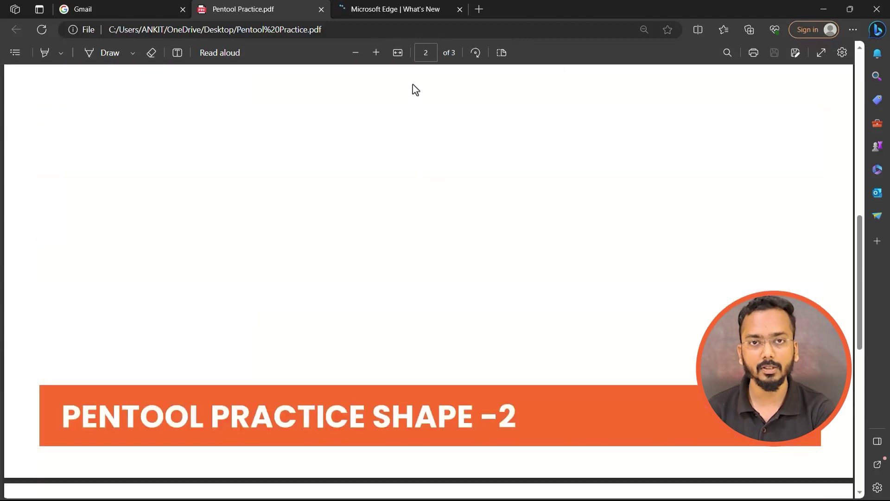
{"action": "scroll", "coordinate": [562, 205], "scroll_direction": "up", "scroll_amount": 8}
{"action": "scroll", "coordinate": [562, 205], "scroll_direction": "up", "scroll_amount": 2}
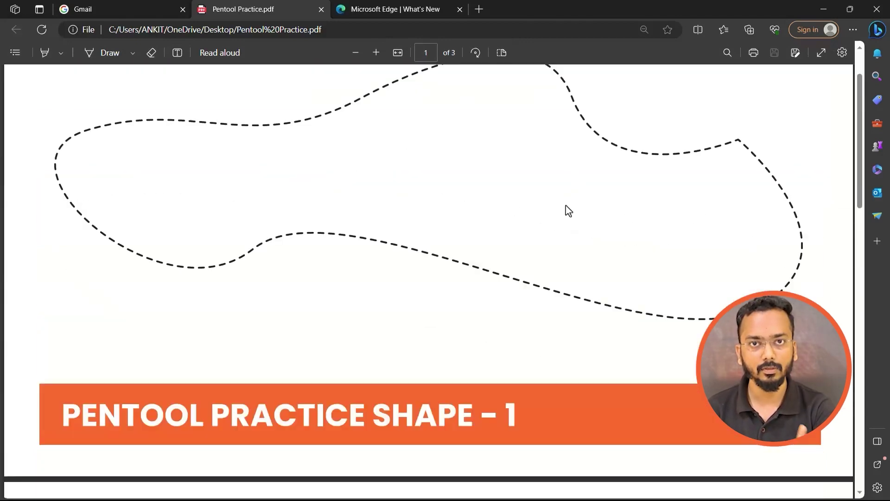
{"action": "scroll", "coordinate": [566, 205], "scroll_direction": "down", "scroll_amount": 10}
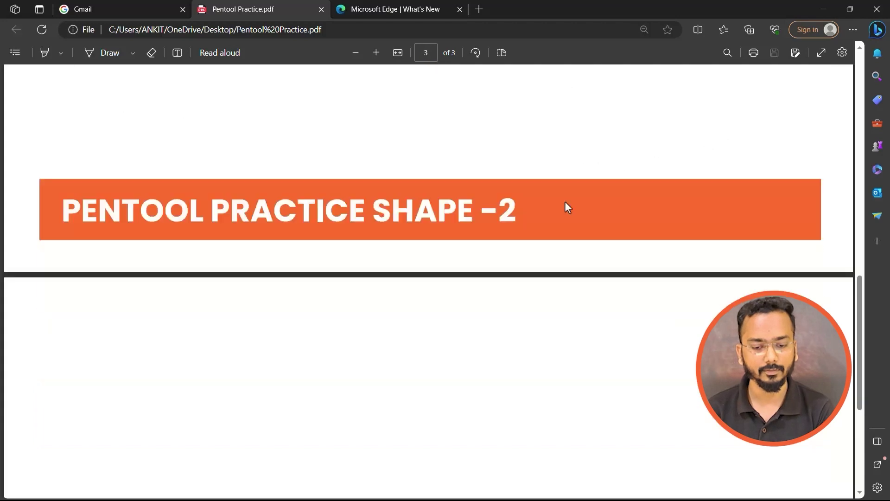
{"action": "scroll", "coordinate": [564, 204], "scroll_direction": "up", "scroll_amount": 3}
{"action": "scroll", "coordinate": [564, 204], "scroll_direction": "down", "scroll_amount": 4}
{"action": "scroll", "coordinate": [564, 204], "scroll_direction": "up", "scroll_amount": 2}
{"action": "scroll", "coordinate": [563, 205], "scroll_direction": "up", "scroll_amount": 5}
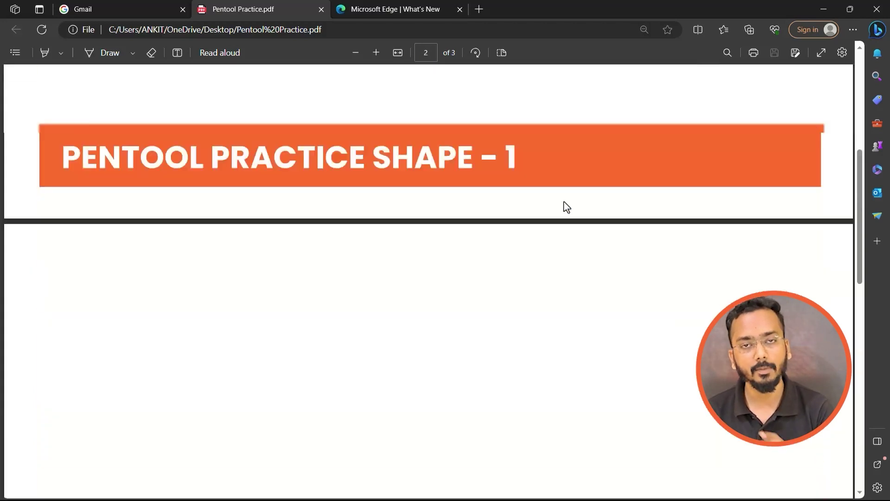
{"action": "scroll", "coordinate": [562, 204], "scroll_direction": "up", "scroll_amount": 5}
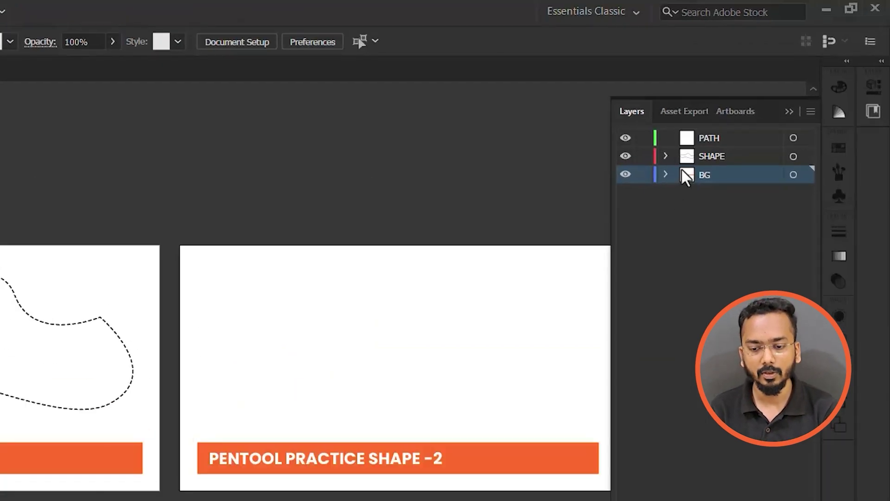
Rename the Artboard 1 copy to 'back cover' in the Artboards panel.
{"action": "left_click", "coordinate": [735, 114]}
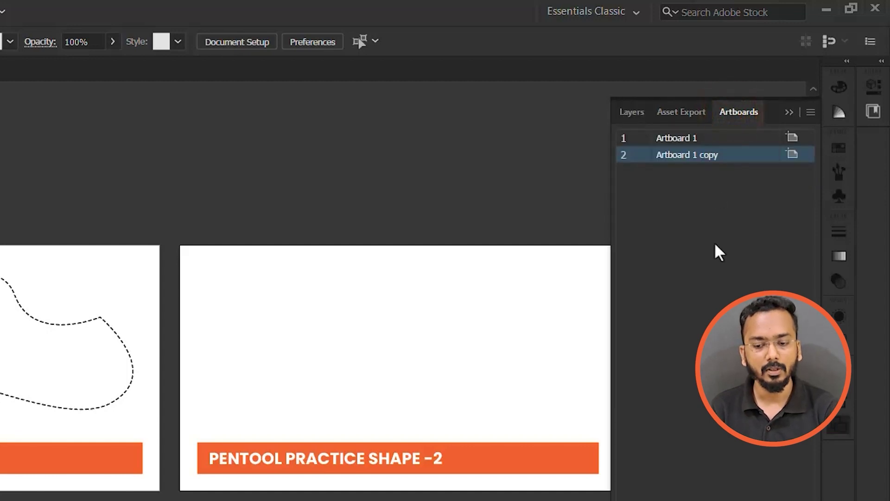
{"action": "scroll", "coordinate": [341, 230], "scroll_direction": "down", "scroll_amount": 1}
{"action": "scroll", "coordinate": [341, 230], "scroll_direction": "right", "scroll_amount": 1}
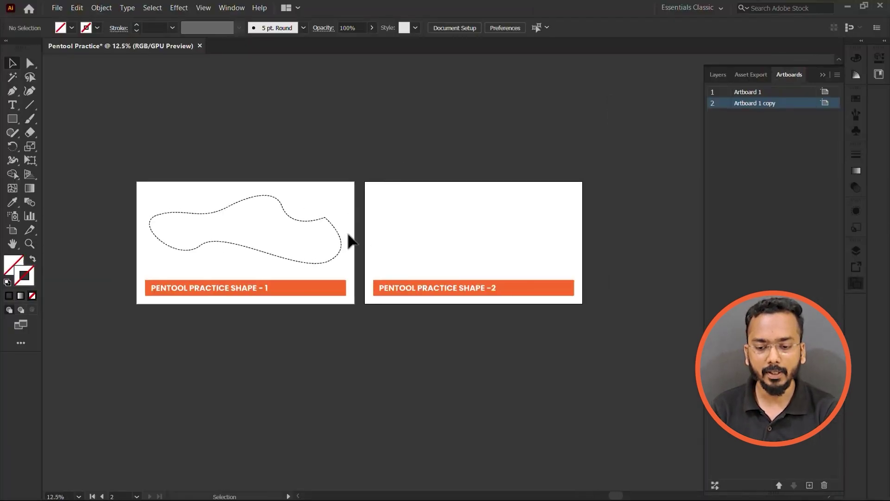
{"action": "double_click", "coordinate": [762, 103]}
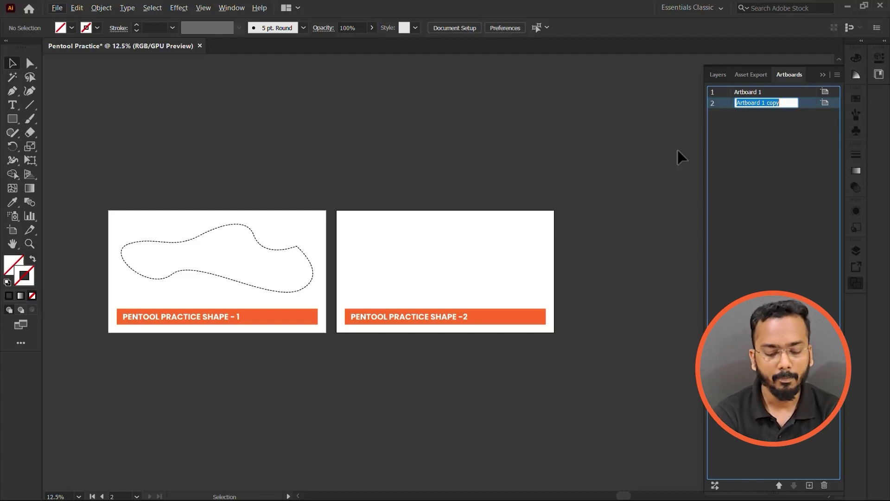
{"action": "type", "text": "ba"}
{"action": "key", "text": "alt+c"}
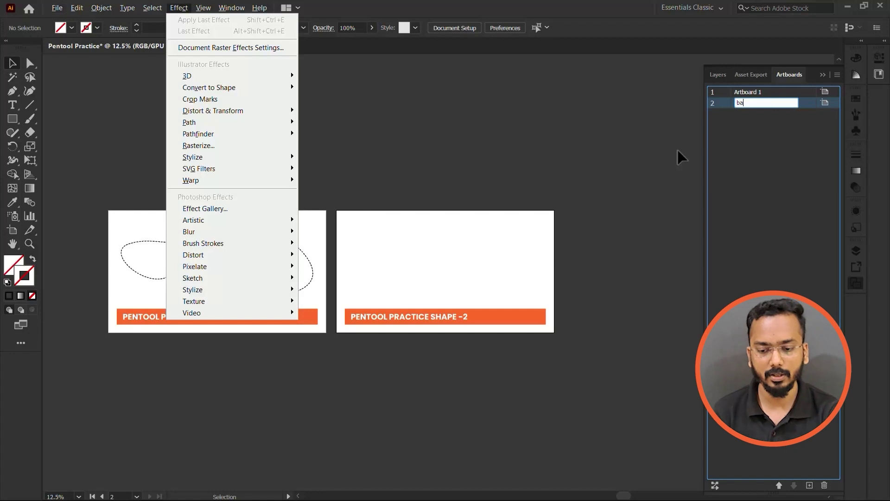
{"action": "type", "text": "ck cover"}
{"action": "key", "text": "Return"}
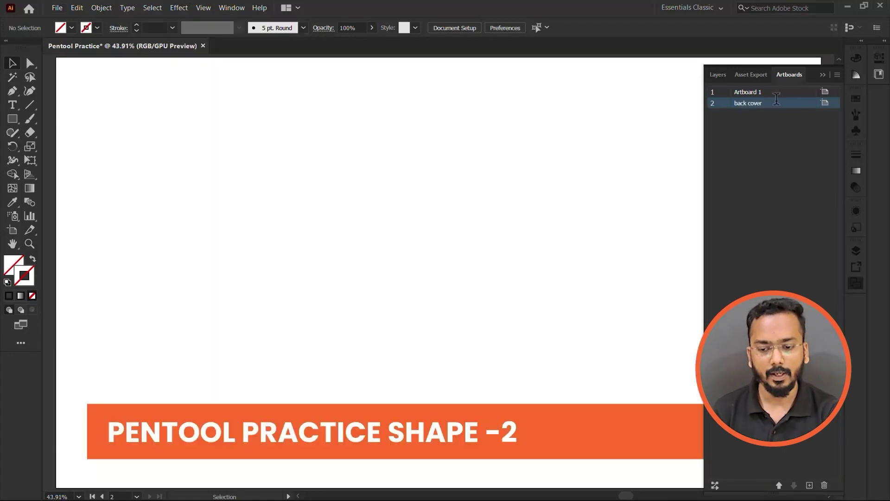
Rename Artboard 1 to 'page 1' and select the back cover artboard with the Artboard tool.
{"action": "left_click", "coordinate": [753, 92]}
{"action": "double_click", "coordinate": [755, 93]}
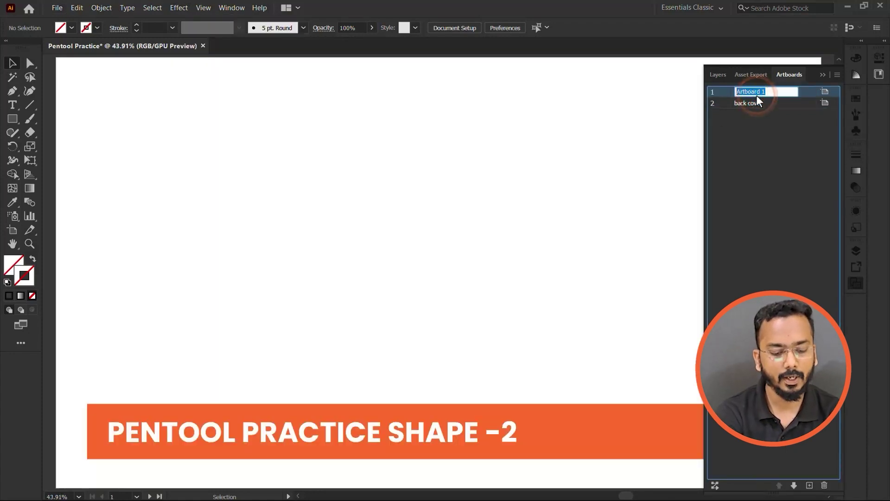
{"action": "type", "text": "page 1"}
{"action": "key", "text": "Return"}
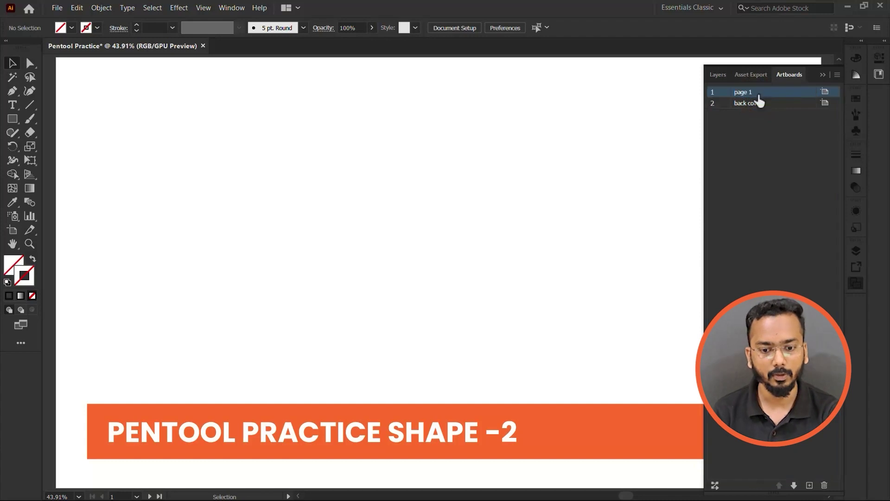
{"action": "key", "text": "shift+o"}
{"action": "key", "text": "ctrl+alt+0"}
{"action": "left_click", "coordinate": [791, 103]}
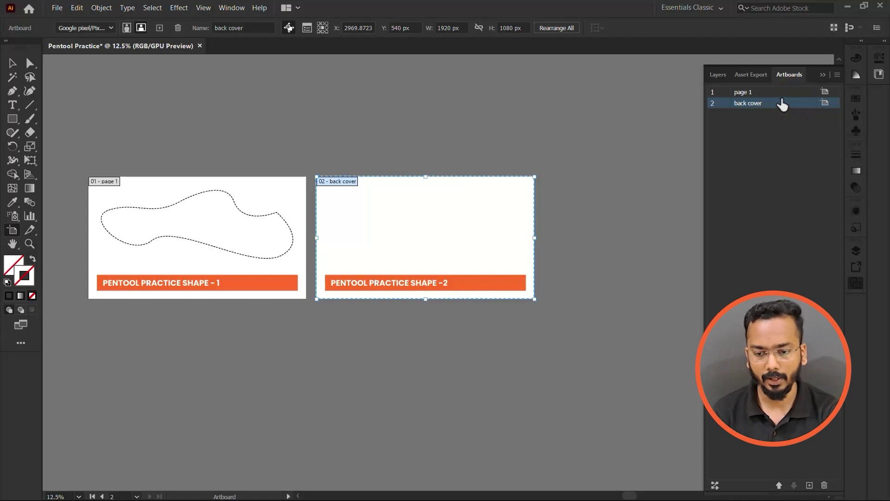
Duplicate the back cover artboard to create a back cover copy.
{"action": "double_click", "coordinate": [781, 103]}
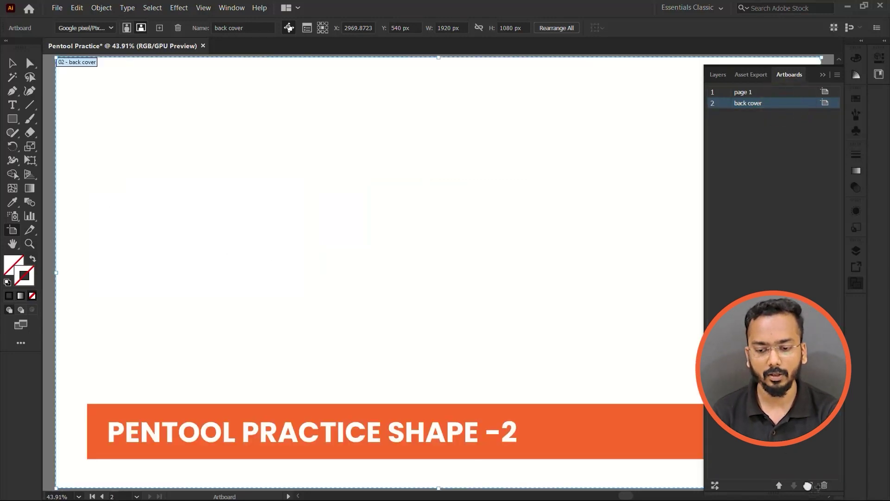
{"action": "left_click", "coordinate": [809, 485]}
{"action": "key", "text": "ctrl+minus"}
{"action": "key", "text": "ctrl+minus"}
{"action": "key", "text": "ctrl+minus"}
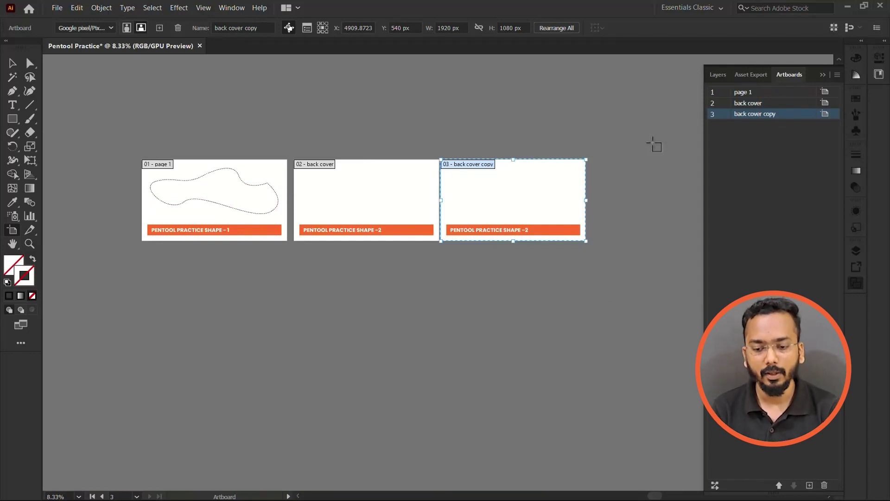
{"action": "double_click", "coordinate": [760, 116]}
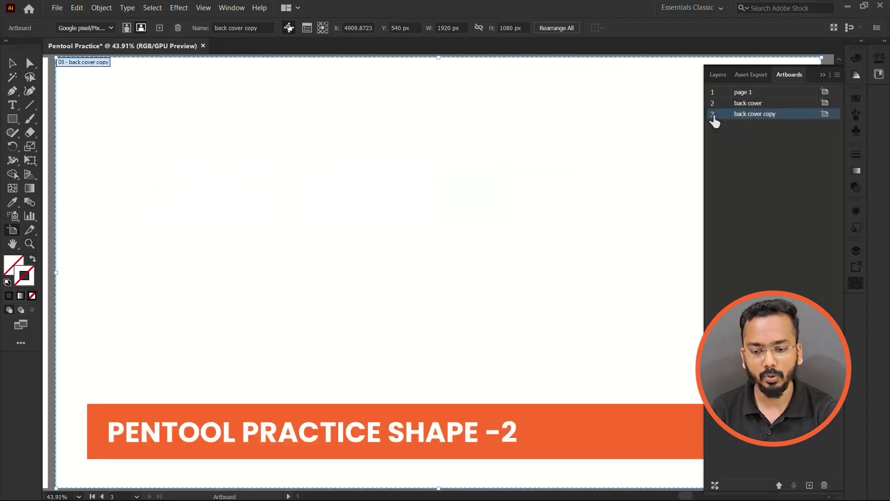
{"action": "scroll", "coordinate": [439, 134], "scroll_direction": "down", "scroll_amount": 3}
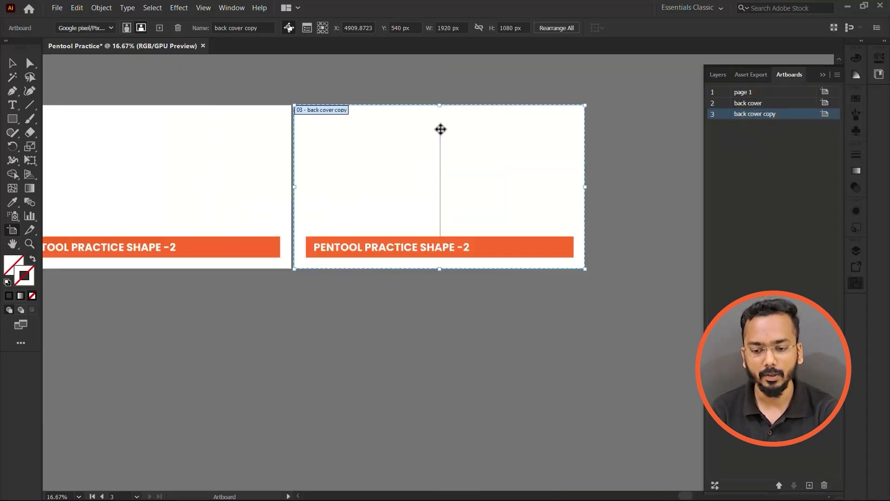
{"action": "scroll", "coordinate": [525, 142], "scroll_direction": "down", "scroll_amount": 2}
{"action": "scroll", "coordinate": [516, 155], "scroll_direction": "up", "scroll_amount": 1}
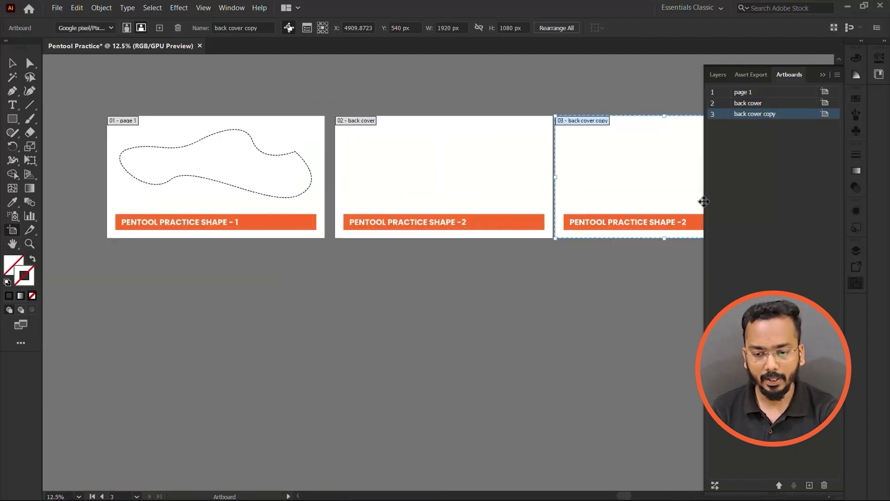
Drag the artboards into one row: back cover, page 1, then back cover copy.
{"action": "left_click", "coordinate": [763, 93]}
{"action": "left_click", "coordinate": [756, 104]}
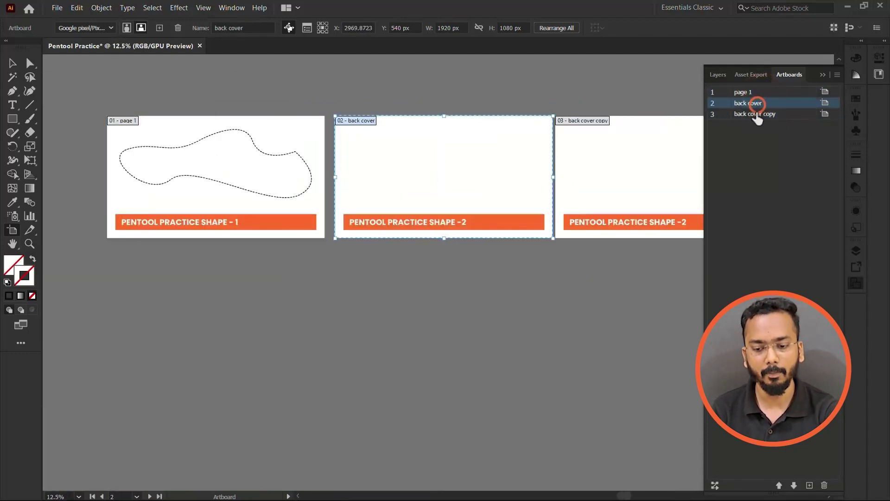
{"action": "left_click", "coordinate": [757, 115]}
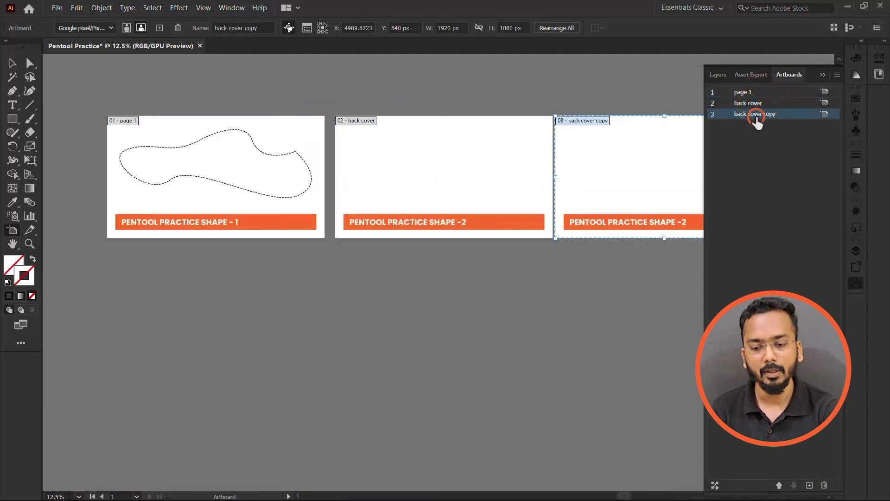
{"action": "left_click", "coordinate": [756, 92]}
{"action": "key", "text": "ctrl+minus"}
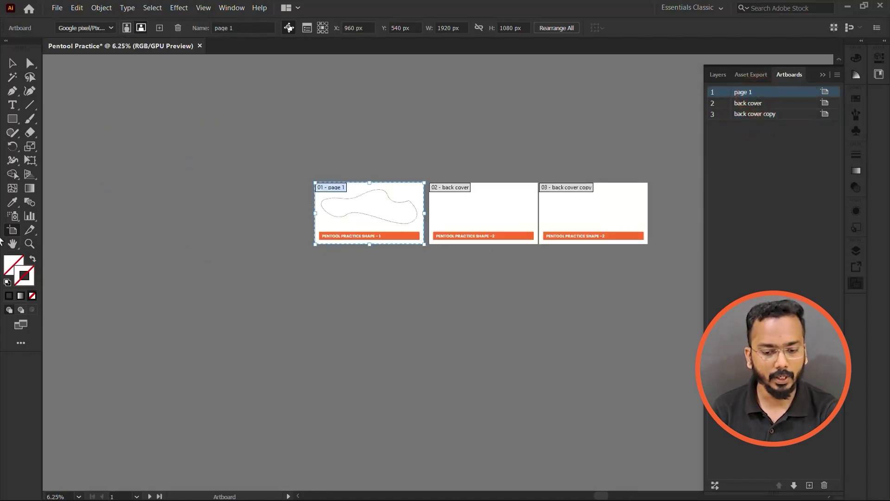
{"action": "left_click_drag", "start_coordinate": [369, 192], "coordinate": [158, 85]}
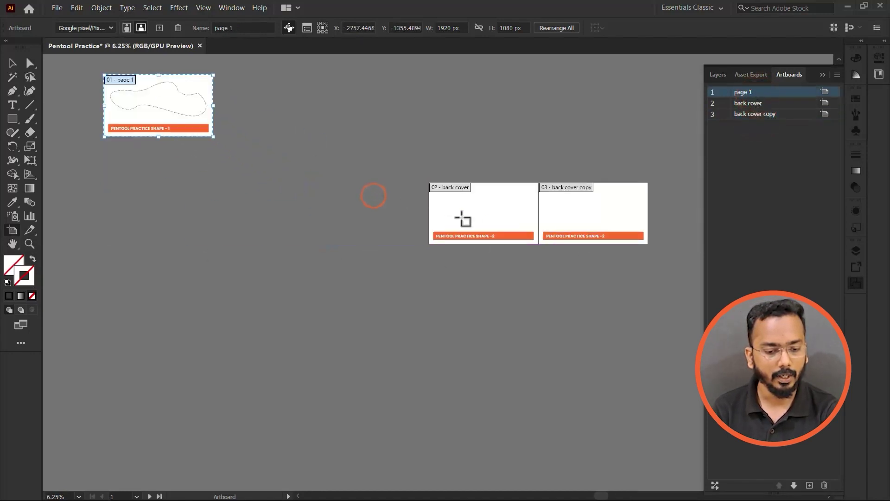
{"action": "left_click_drag", "start_coordinate": [487, 212], "coordinate": [119, 252]}
{"action": "left_click_drag", "start_coordinate": [177, 98], "coordinate": [262, 244]}
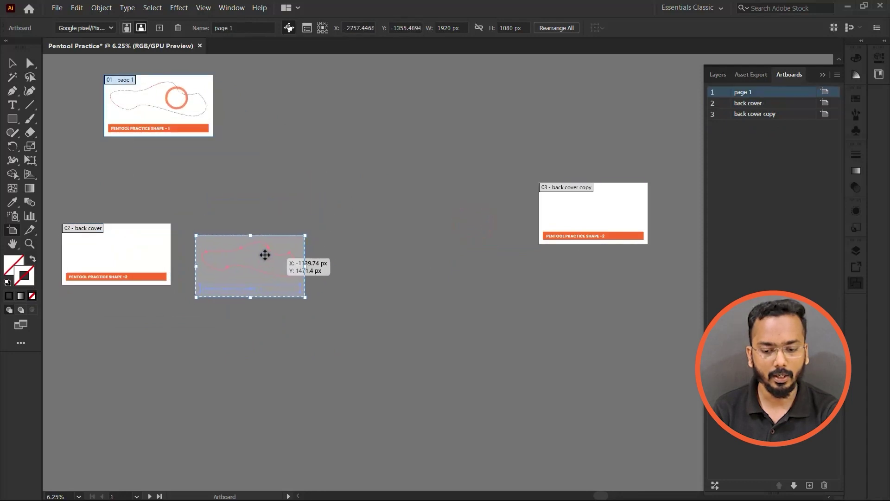
{"action": "left_click_drag", "start_coordinate": [619, 212], "coordinate": [413, 255]}
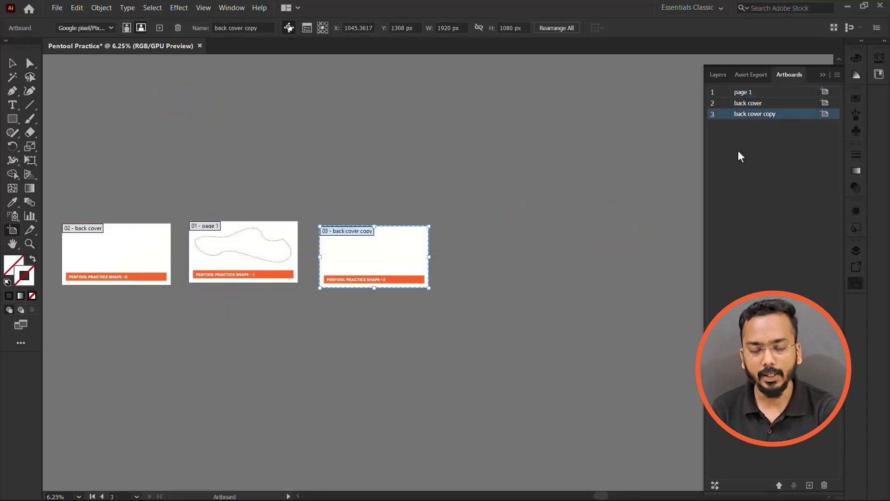
{"action": "left_click", "coordinate": [749, 92]}
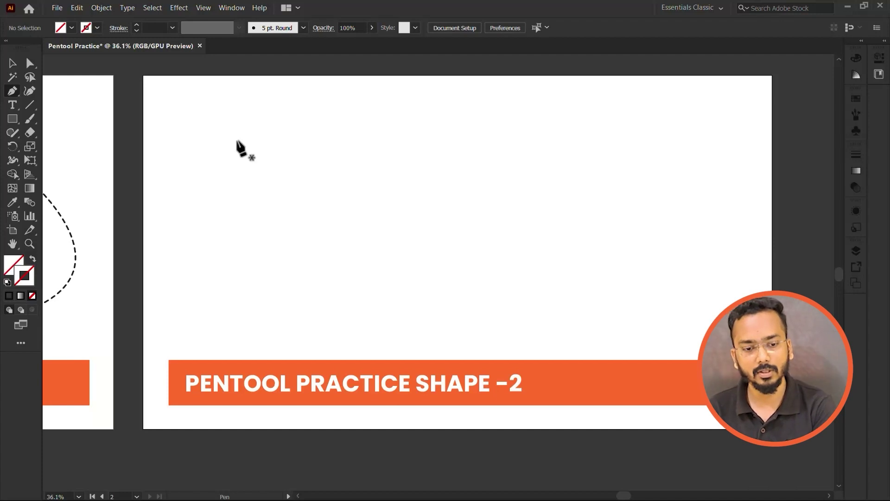
Pen-draw a six-corner polygon with an inner notch, closing it on the starting anchor.
{"action": "left_click", "coordinate": [236, 140]}
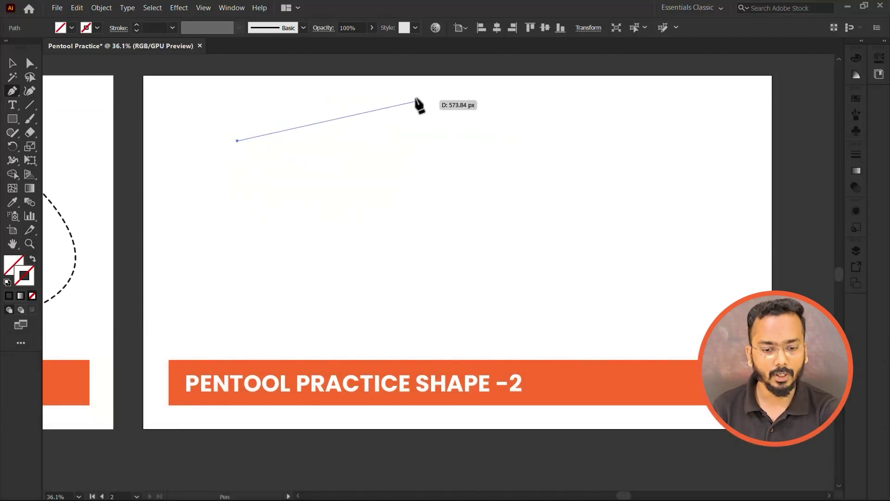
{"action": "left_click", "coordinate": [388, 92]}
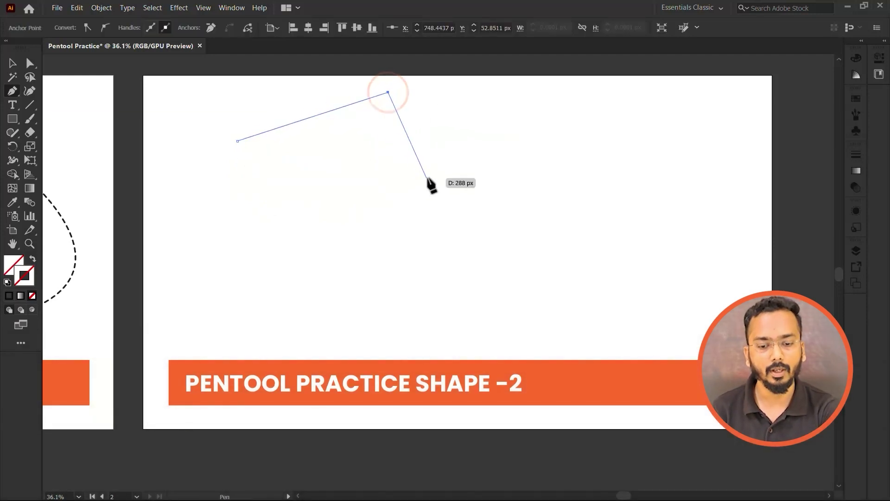
{"action": "left_click", "coordinate": [547, 121]}
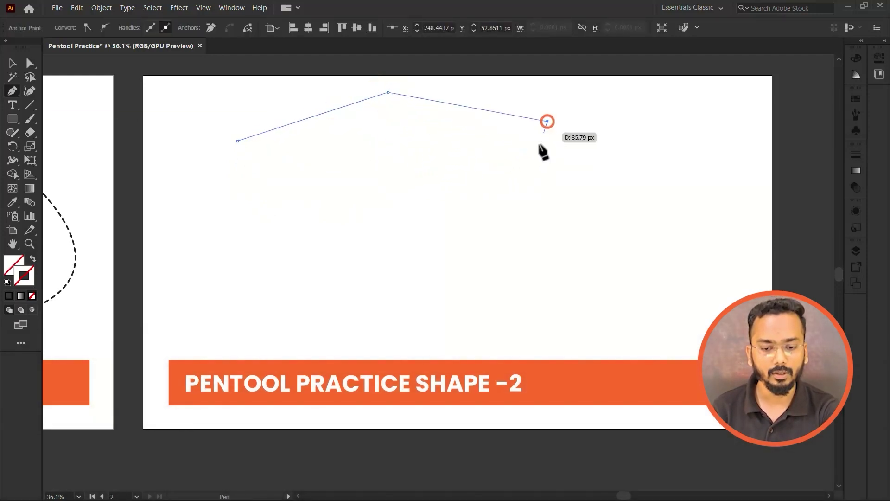
{"action": "left_click", "coordinate": [511, 199]}
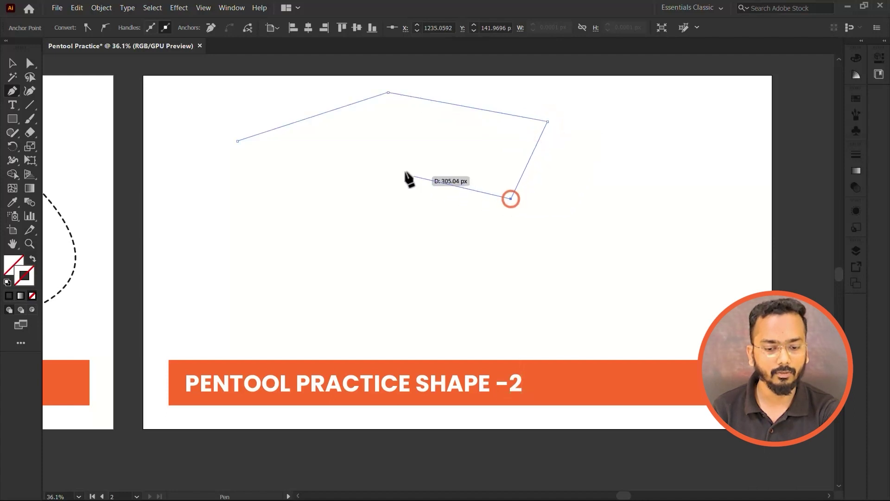
{"action": "left_click", "coordinate": [383, 153]}
{"action": "left_click", "coordinate": [315, 231]}
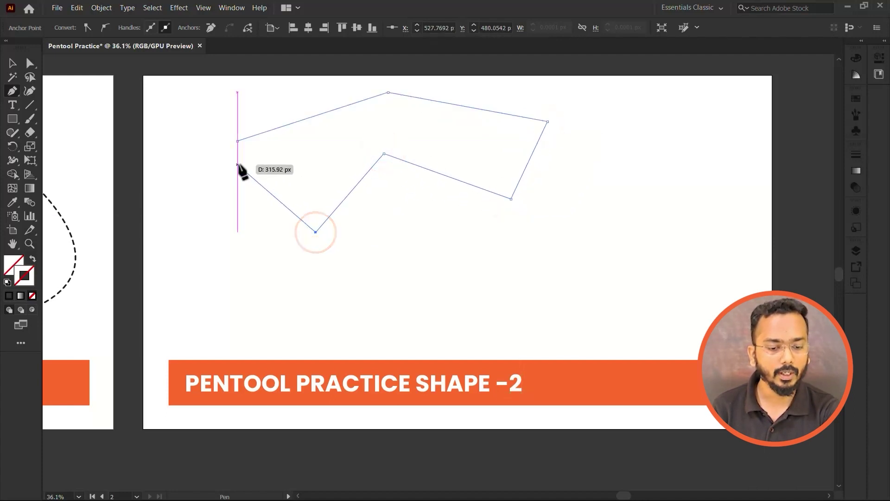
{"action": "left_click", "coordinate": [171, 158]}
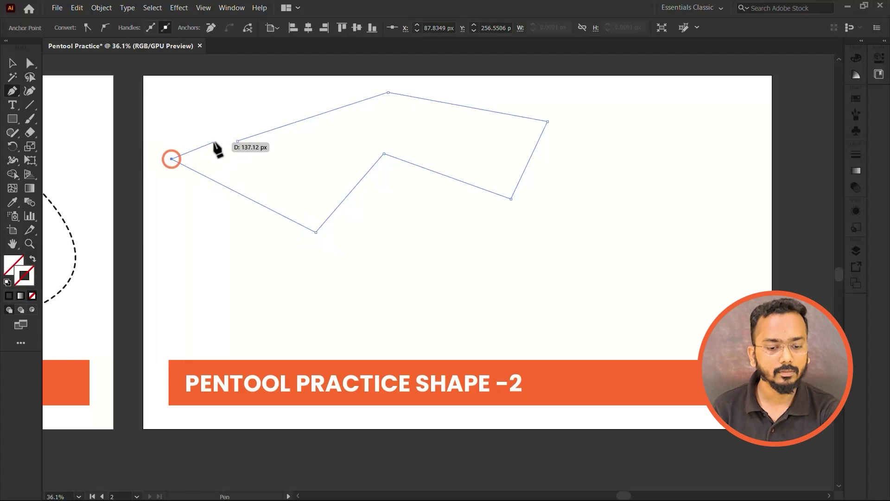
{"action": "left_click", "coordinate": [238, 140]}
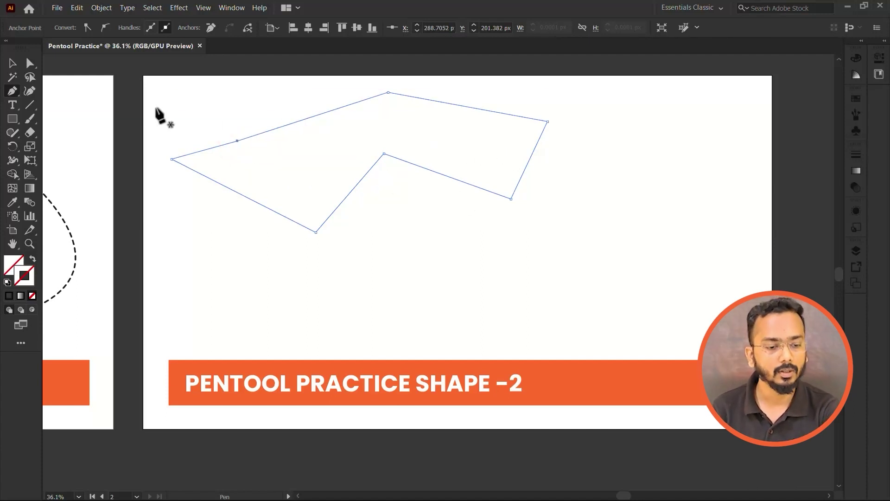
Select the polygon and fill it orange from the Control bar swatches.
{"action": "left_click", "coordinate": [13, 63]}
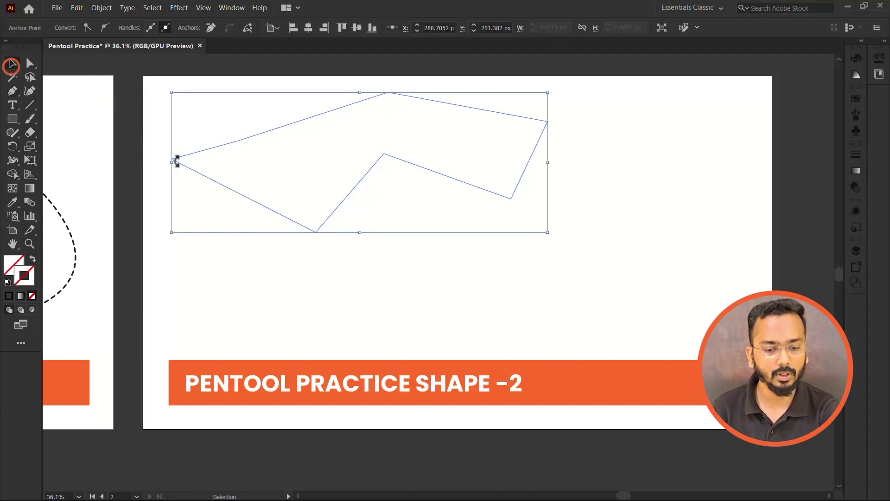
{"action": "left_click", "coordinate": [279, 177]}
{"action": "left_click", "coordinate": [349, 156]}
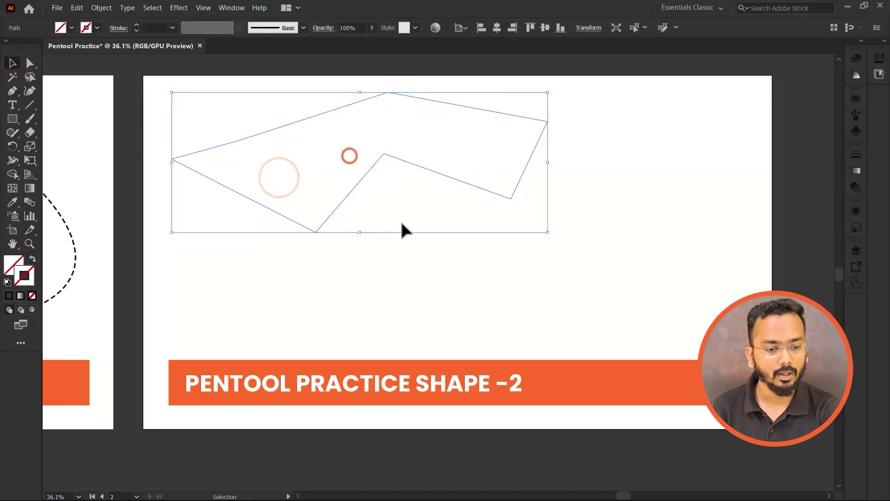
{"action": "left_click", "coordinate": [71, 28]}
{"action": "left_click", "coordinate": [48, 59]}
{"action": "left_click", "coordinate": [105, 47]}
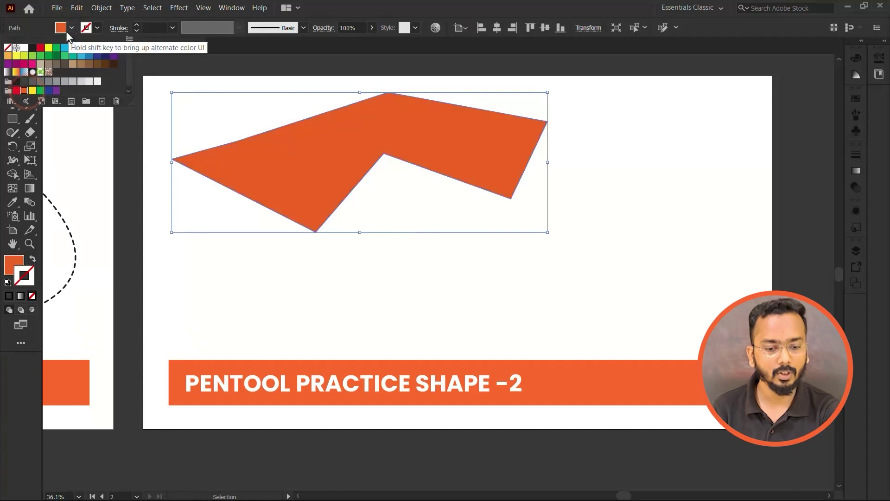
Drag the orange polygon slightly down and to the right on the artboard.
{"action": "left_click_drag", "start_coordinate": [283, 165], "coordinate": [445, 244]}
{"action": "mouse_move", "coordinate": [519, 252]}
{"action": "left_mouse_down"}
{"action": "mouse_move", "coordinate": [428, 216]}
{"action": "mouse_move", "coordinate": [377, 171]}
{"action": "left_mouse_up"}
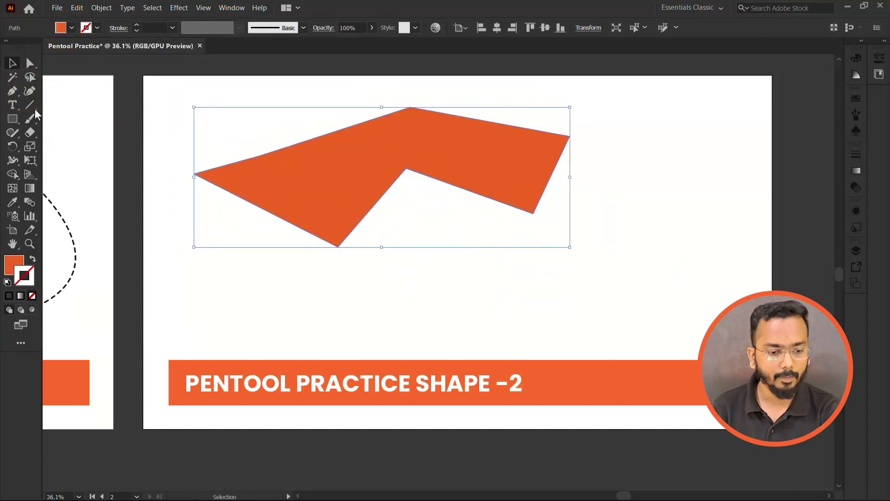
{"action": "left_click", "coordinate": [12, 91]}
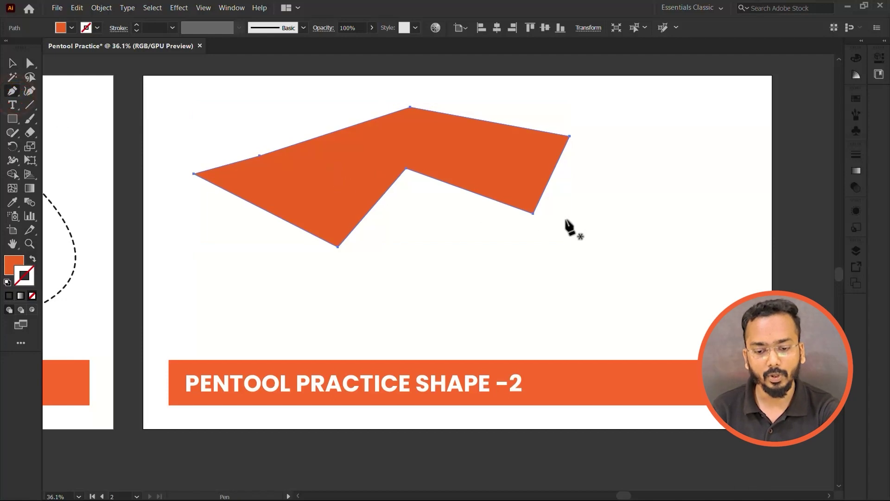
Draw a closed freeform shape below the polygon using smooth curved Pen anchors.
{"action": "scroll", "coordinate": [695, 229], "scroll_direction": "up", "scroll_amount": 1}
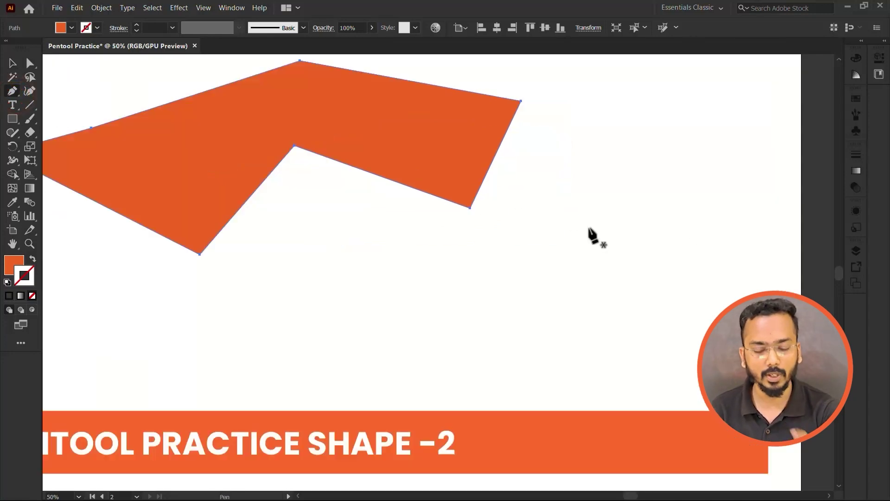
{"action": "left_click", "coordinate": [341, 276]}
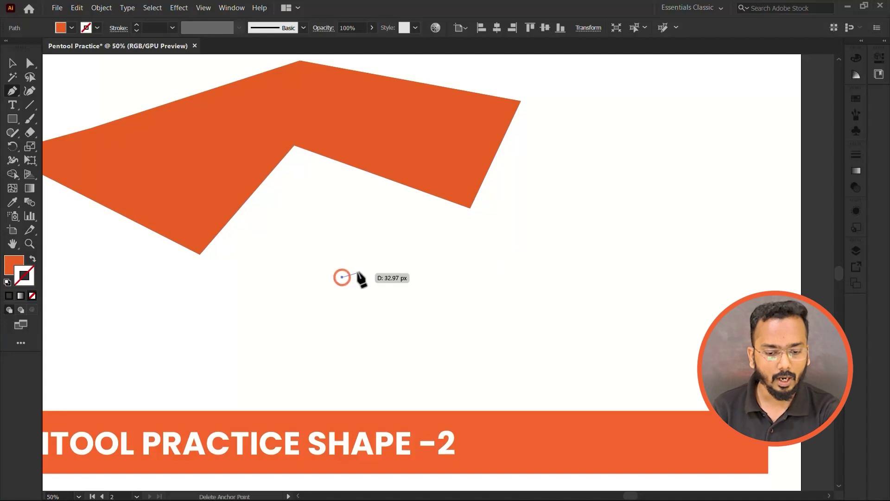
{"action": "left_click", "coordinate": [426, 226]}
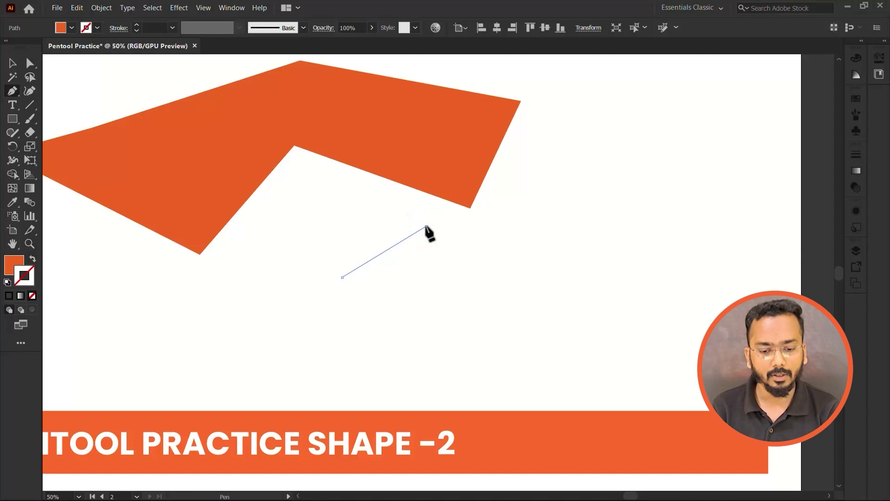
{"action": "left_click_drag", "start_coordinate": [426, 226], "coordinate": [498, 228]}
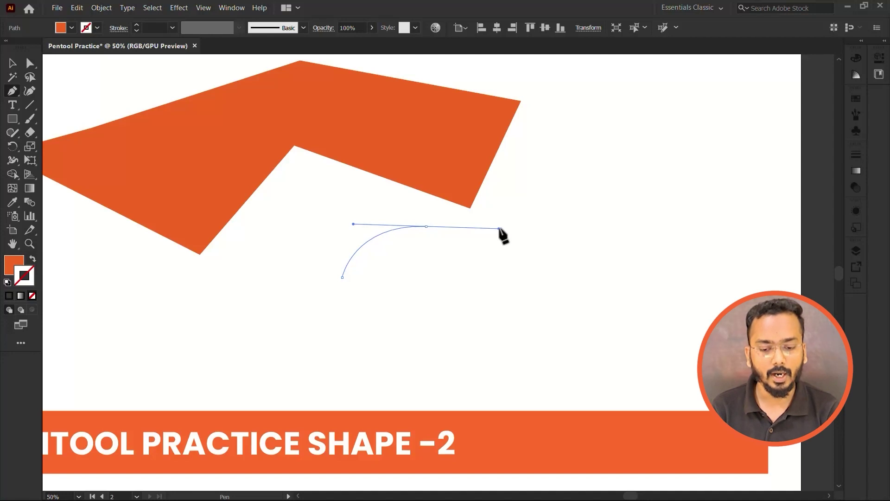
{"action": "left_click_drag", "start_coordinate": [499, 228], "coordinate": [500, 229]}
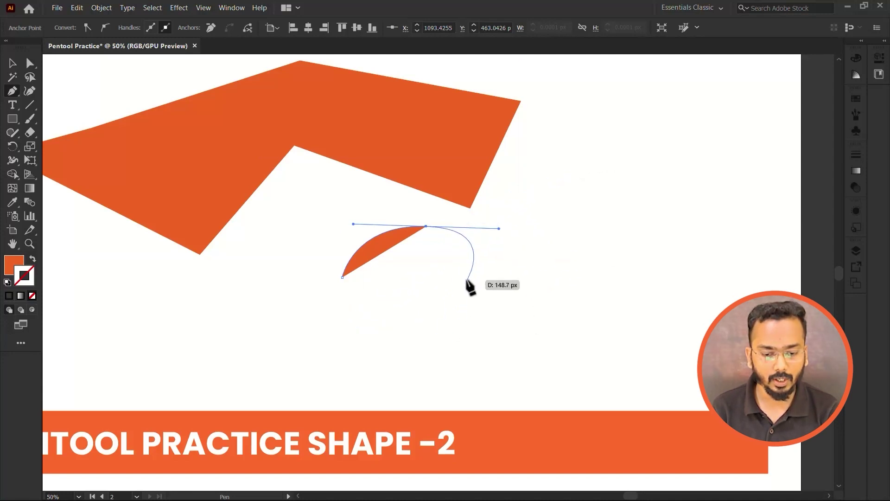
{"action": "left_click_drag", "start_coordinate": [467, 280], "coordinate": [484, 301]}
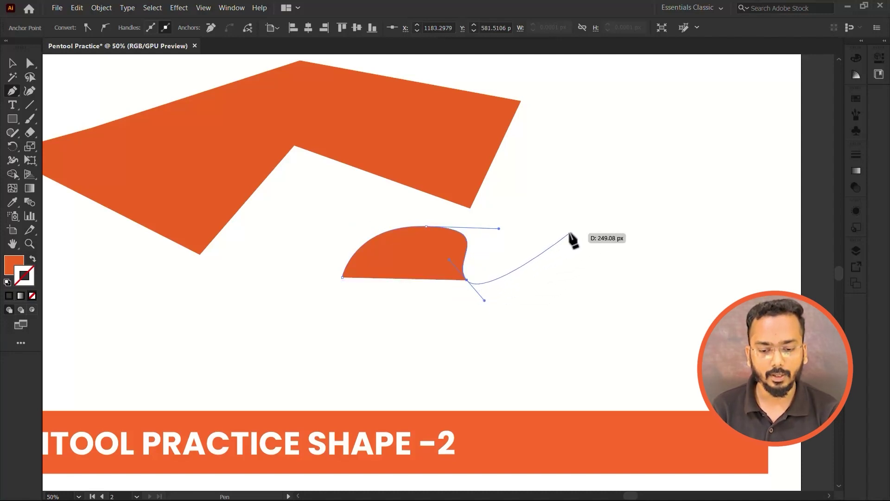
{"action": "left_click_drag", "start_coordinate": [570, 233], "coordinate": [589, 278]}
{"action": "left_click_drag", "start_coordinate": [561, 308], "coordinate": [450, 344]}
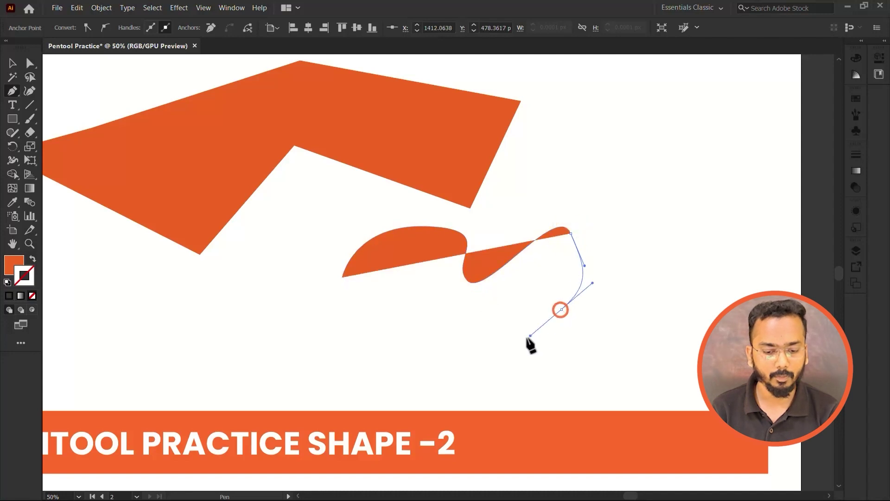
{"action": "mouse_move", "coordinate": [354, 320]}
{"action": "left_mouse_down"}
{"action": "mouse_move", "coordinate": [336, 286]}
{"action": "mouse_move", "coordinate": [350, 257]}
{"action": "left_mouse_up"}
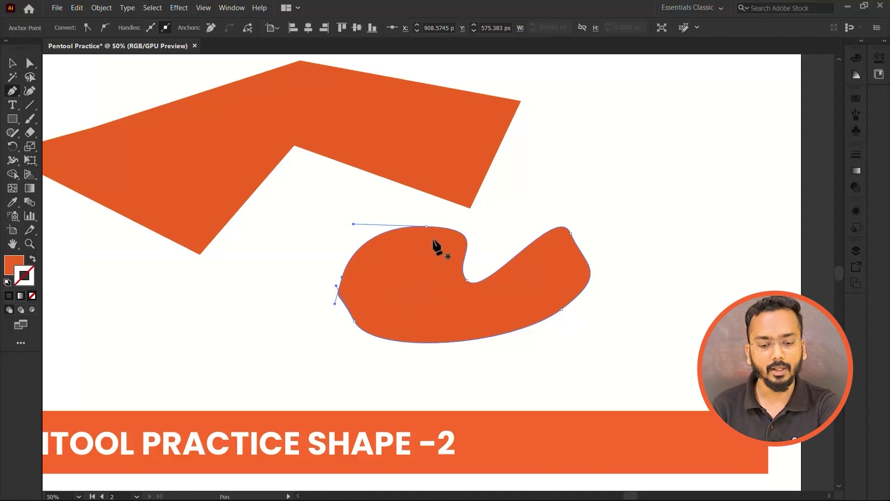
Restore the blob's deleted top anchor and select it individually with Direct Selection.
{"action": "scroll", "coordinate": [426, 225], "scroll_direction": "up", "scroll_amount": 4}
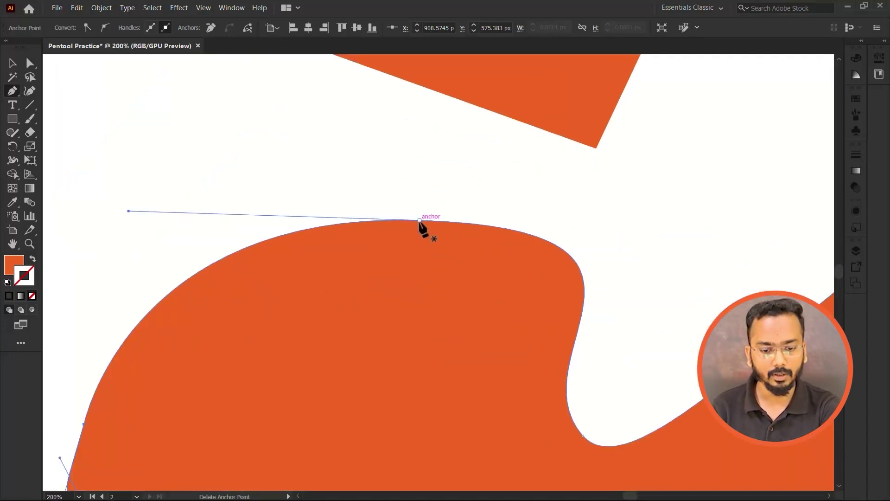
{"action": "left_click", "coordinate": [419, 221]}
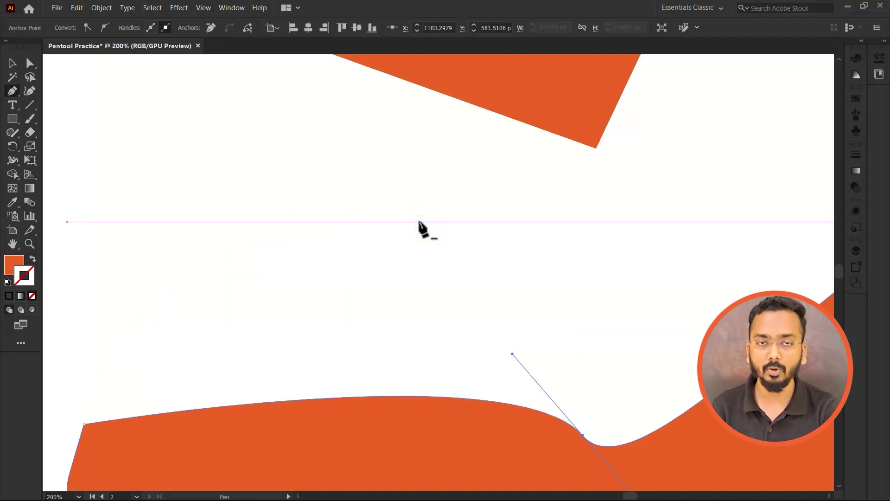
{"action": "key", "text": "ctrl+z"}
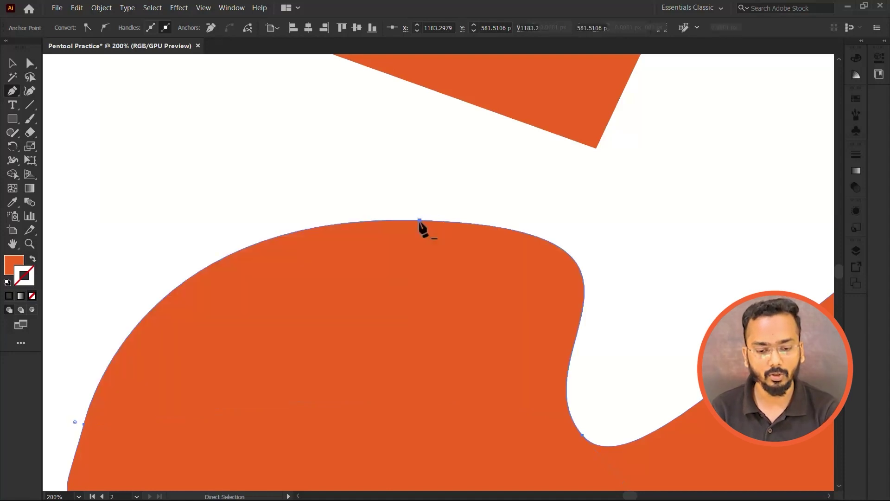
{"action": "scroll", "coordinate": [403, 255], "scroll_direction": "down", "scroll_amount": 3}
{"action": "scroll", "coordinate": [366, 217], "scroll_direction": "up", "scroll_amount": 2}
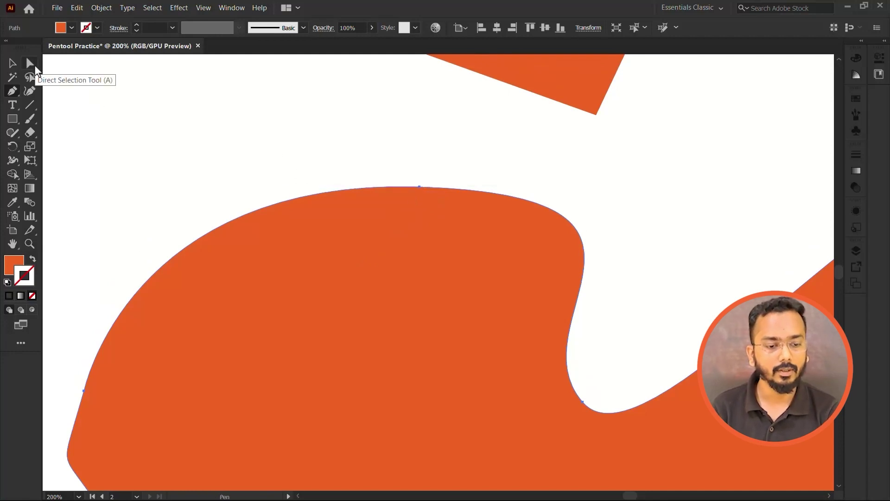
{"action": "left_click", "coordinate": [33, 66]}
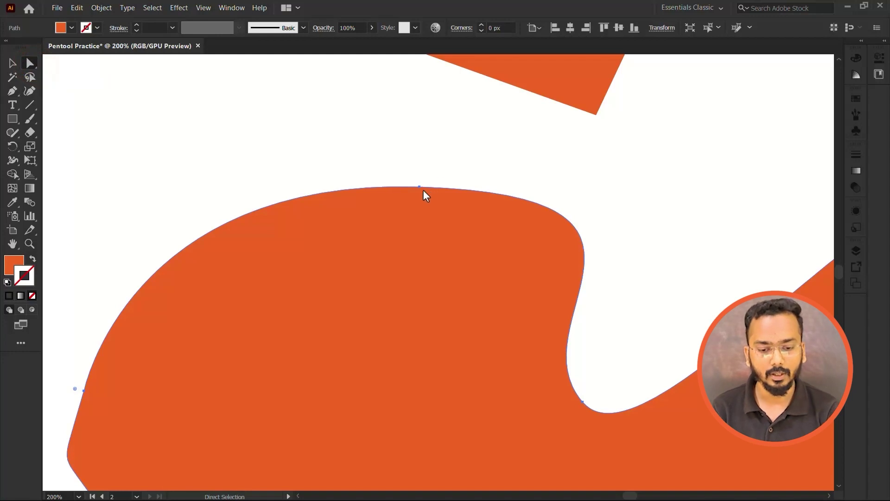
{"action": "left_click", "coordinate": [420, 189]}
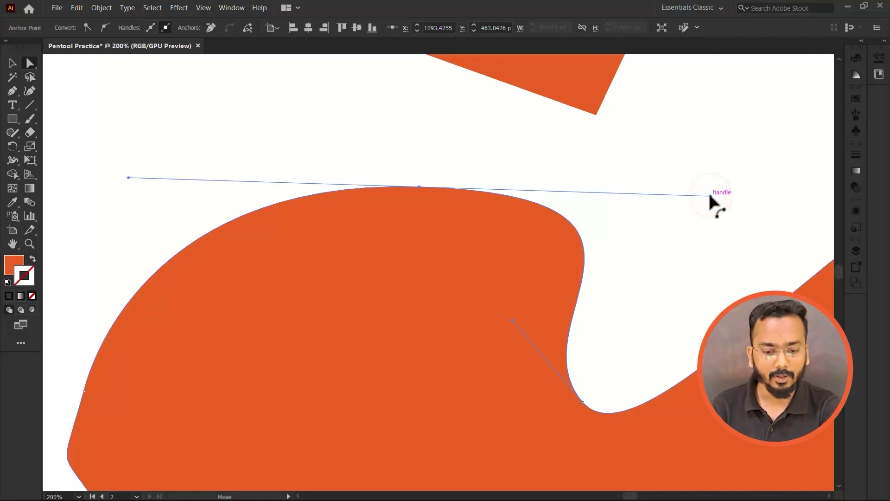
Drag the top anchor's left and right handles out to widen the blob's arch.
{"action": "left_click", "coordinate": [418, 188]}
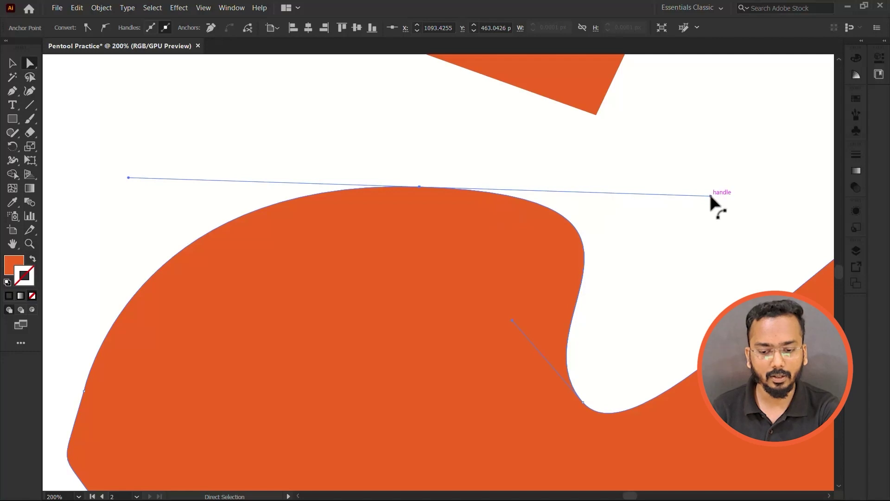
{"action": "left_click_drag", "start_coordinate": [710, 196], "coordinate": [492, 192]}
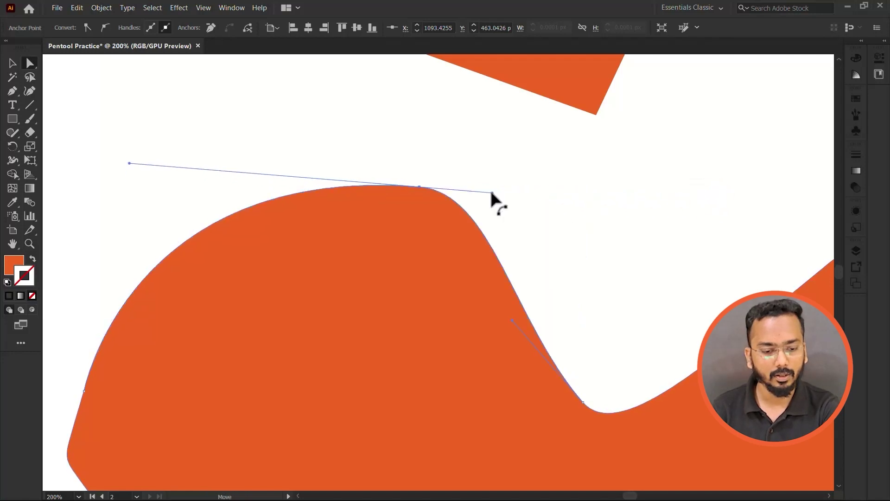
{"action": "left_click_drag", "start_coordinate": [130, 163], "coordinate": [431, 180]}
{"action": "mouse_move", "coordinate": [380, 165]}
{"action": "left_mouse_down"}
{"action": "mouse_move", "coordinate": [366, 177]}
{"action": "mouse_move", "coordinate": [385, 181]}
{"action": "left_mouse_up"}
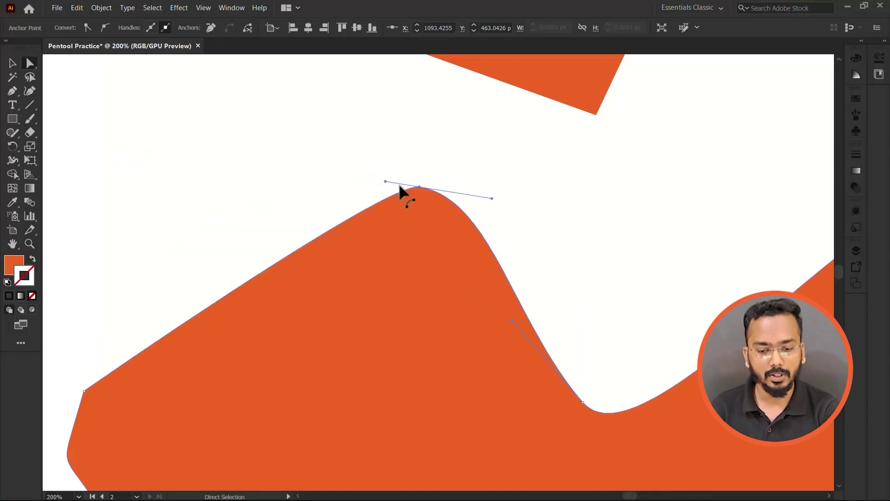
{"action": "left_click_drag", "start_coordinate": [492, 198], "coordinate": [805, 187]}
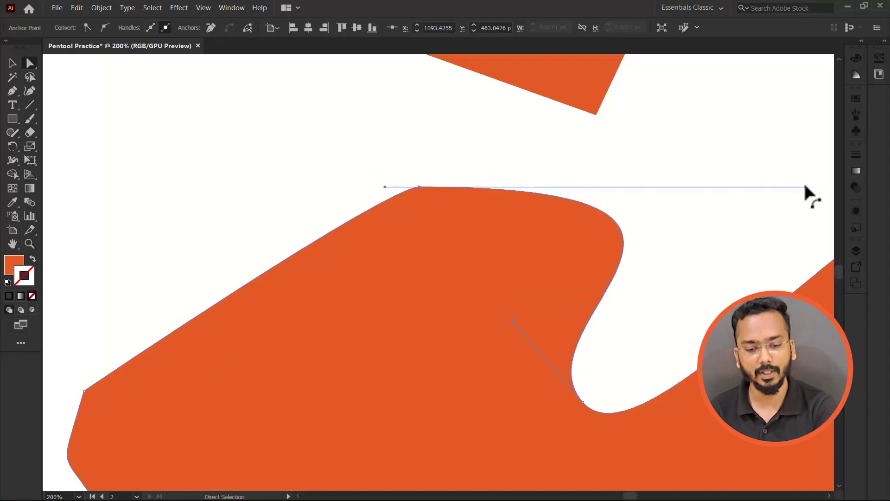
{"action": "left_click_drag", "start_coordinate": [384, 186], "coordinate": [162, 182]}
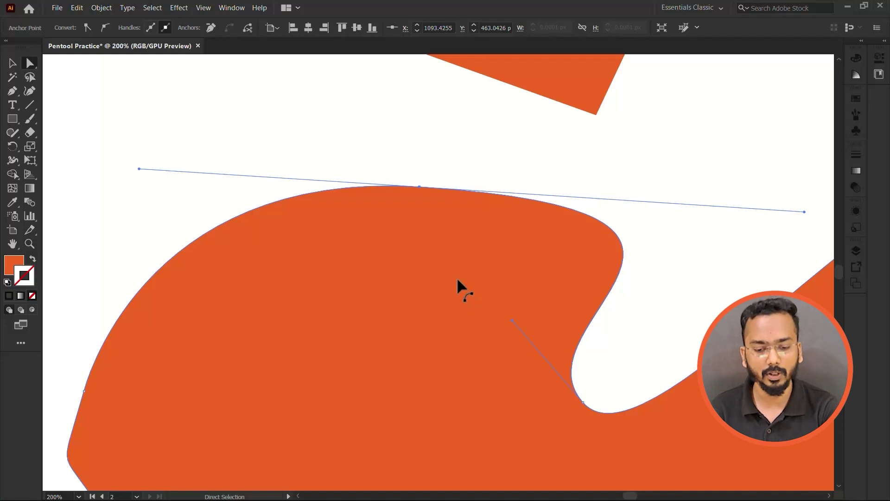
Raise the blob's top anchor, deepen the notch, and swing the top handle to flatten the arch.
{"action": "scroll", "coordinate": [380, 237], "scroll_direction": "down", "scroll_amount": 2}
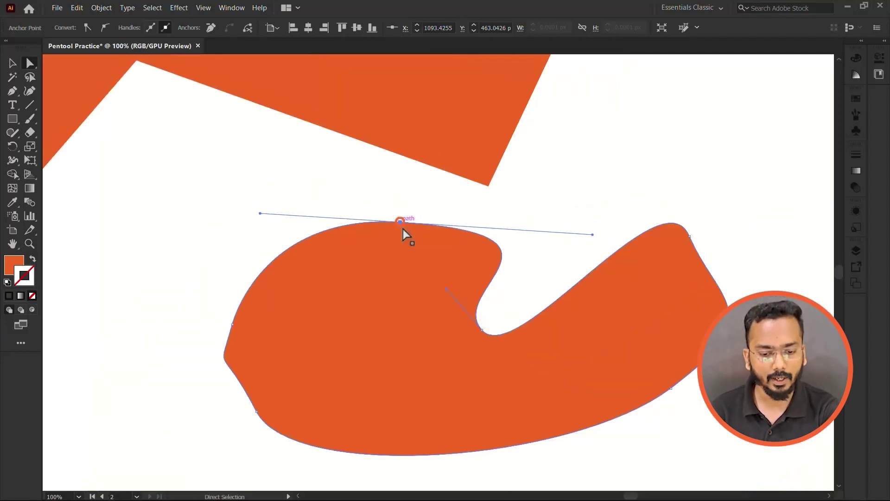
{"action": "mouse_move", "coordinate": [400, 225]}
{"action": "left_mouse_down"}
{"action": "mouse_move", "coordinate": [387, 181]}
{"action": "mouse_move", "coordinate": [230, 141]}
{"action": "mouse_move", "coordinate": [408, 195]}
{"action": "left_mouse_up"}
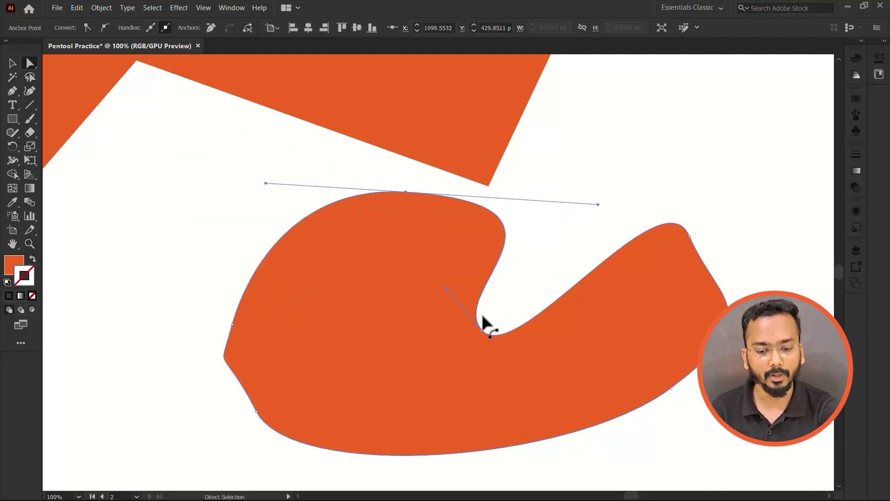
{"action": "left_click_drag", "start_coordinate": [479, 332], "coordinate": [351, 369]}
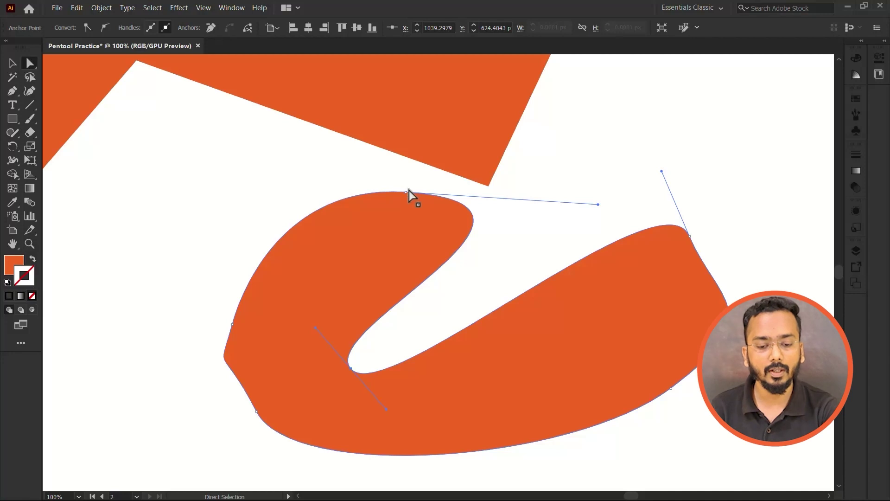
{"action": "left_click", "coordinate": [407, 192]}
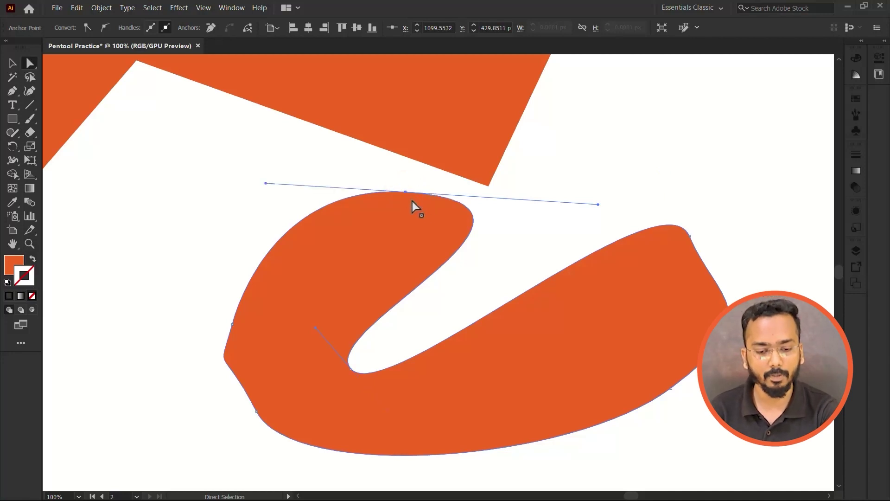
{"action": "scroll", "coordinate": [496, 194], "scroll_direction": "up", "scroll_amount": 1, "text": "alt"}
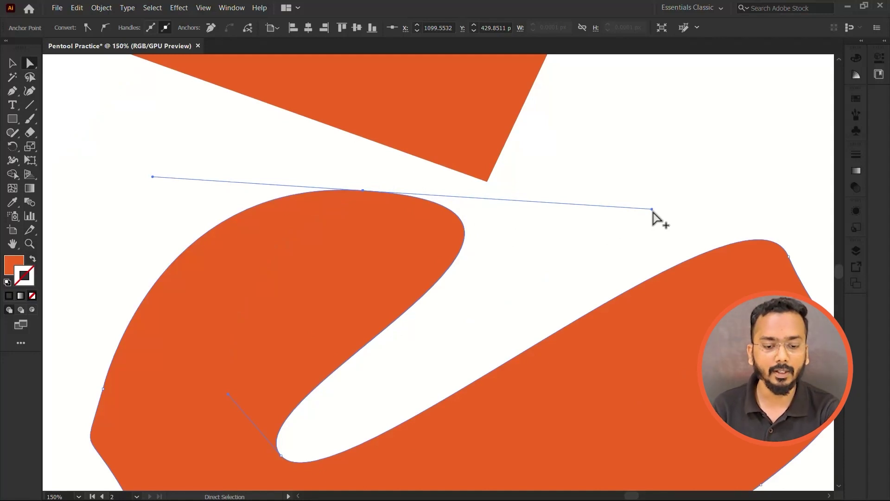
{"action": "left_click_drag", "start_coordinate": [653, 209], "coordinate": [433, 254]}
{"action": "scroll", "coordinate": [172, 96], "scroll_direction": "up", "scroll_amount": 2}
{"action": "left_click_drag", "start_coordinate": [201, 97], "coordinate": [224, 194]}
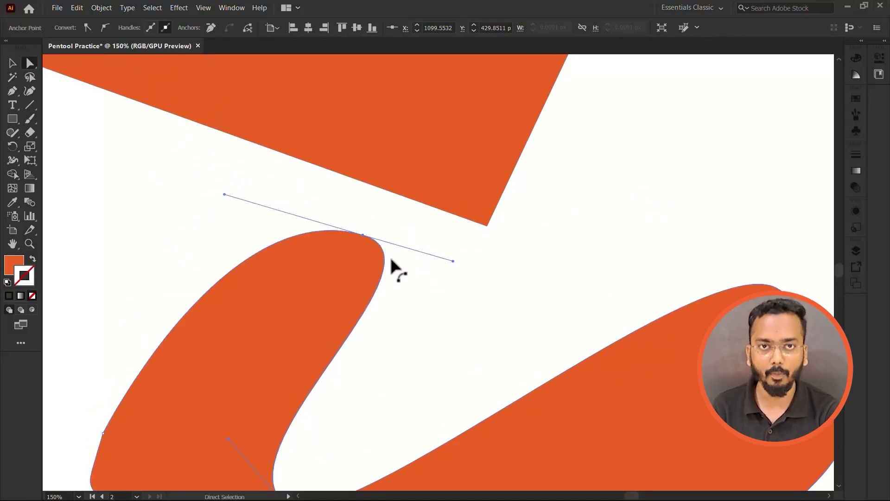
Narrow the inner notch and reshape the curve right of the top, undoing a stray blob move.
{"action": "scroll", "coordinate": [378, 278], "scroll_direction": "down", "scroll_amount": 2}
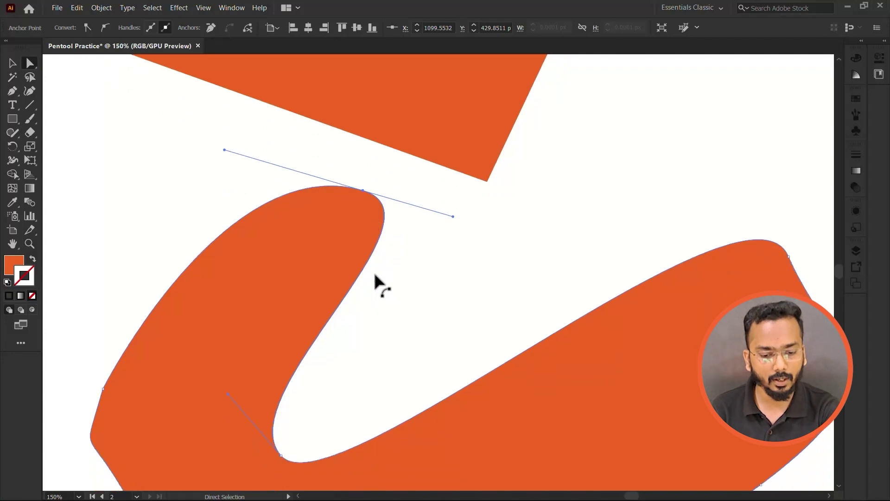
{"action": "left_click_drag", "start_coordinate": [358, 277], "coordinate": [435, 294]}
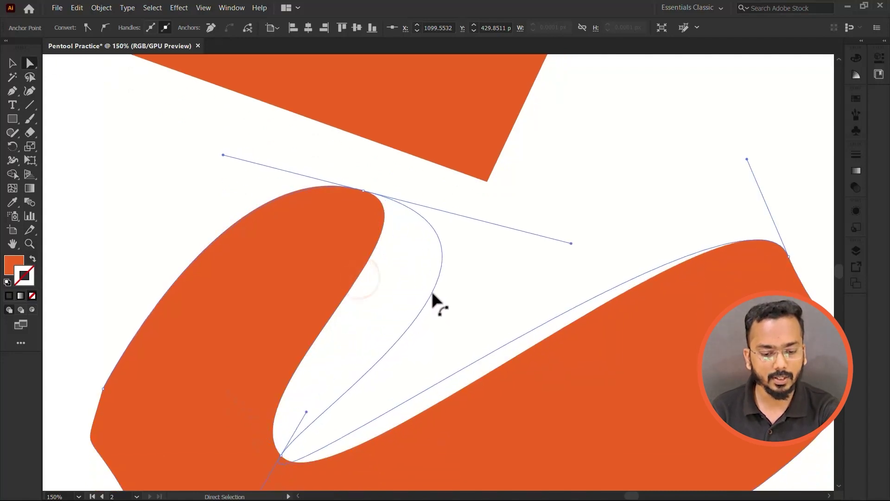
{"action": "left_click", "coordinate": [196, 258]}
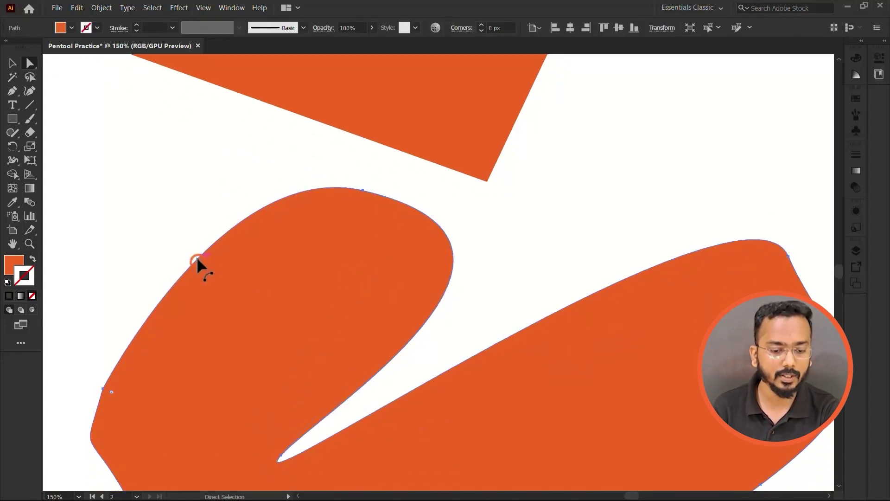
{"action": "left_click_drag", "start_coordinate": [197, 257], "coordinate": [167, 181]}
{"action": "key", "text": "ctrl+z"}
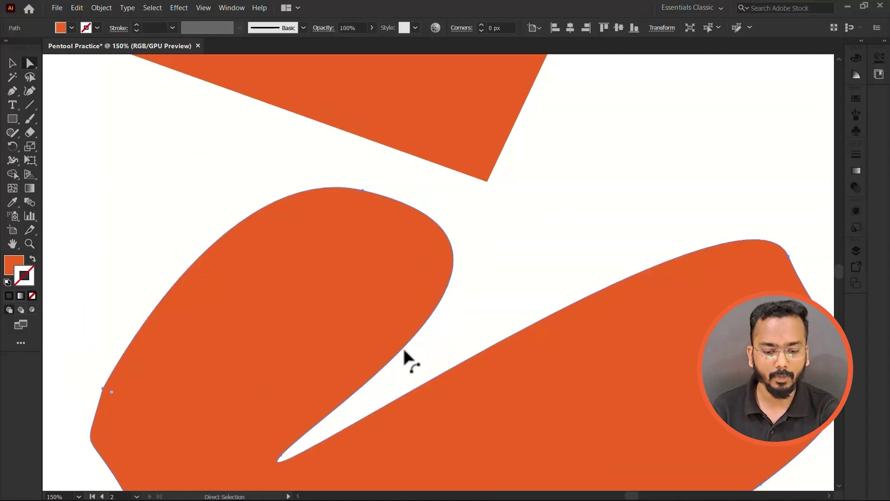
{"action": "left_click", "coordinate": [364, 190]}
{"action": "left_click_drag", "start_coordinate": [454, 258], "coordinate": [379, 273]}
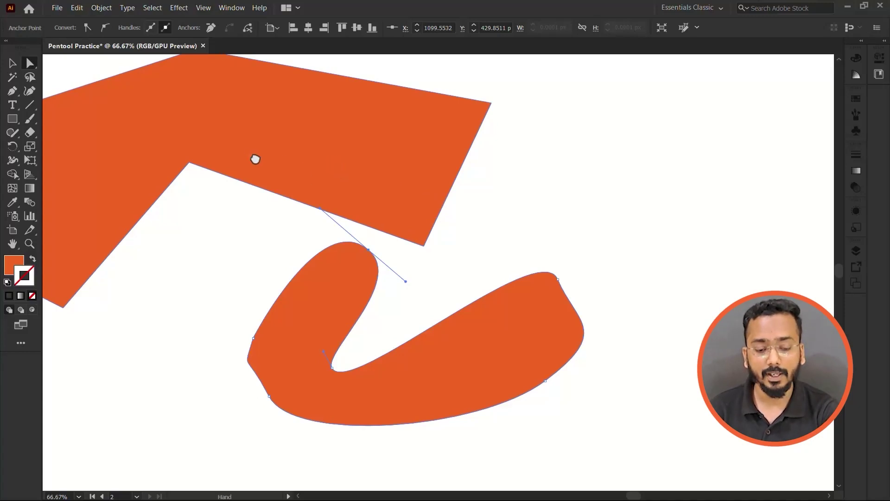
Pan back to the orange polygon and select it for point editing.
{"action": "left_click_drag", "start_coordinate": [251, 156], "coordinate": [477, 244]}
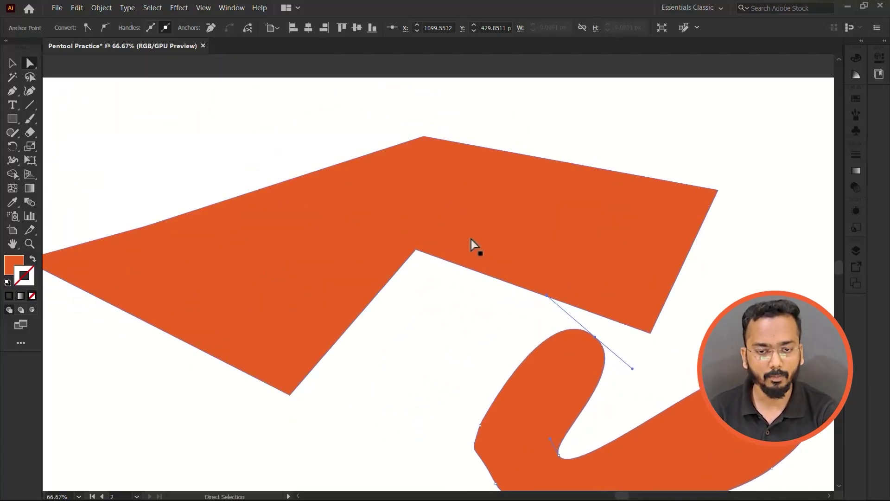
{"action": "left_click", "coordinate": [466, 222]}
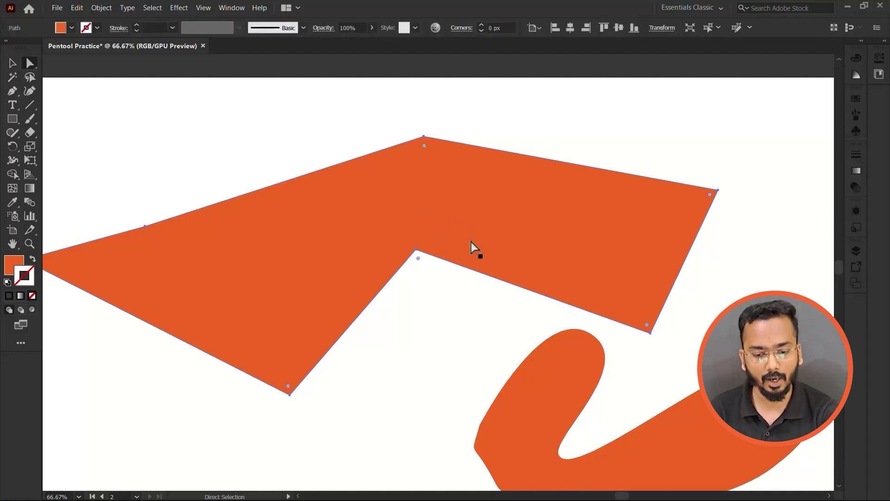
{"action": "scroll", "coordinate": [595, 389], "scroll_direction": "up", "scroll_amount": 3, "text": "alt"}
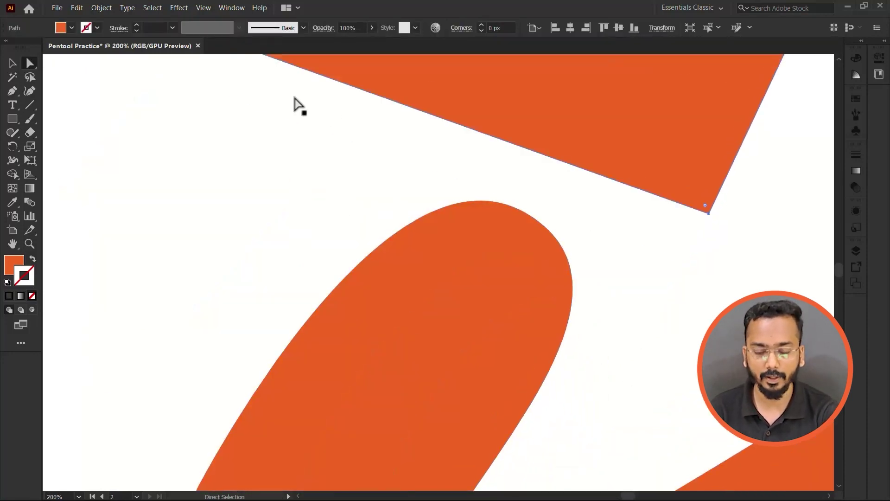
{"action": "scroll", "coordinate": [532, 384], "scroll_direction": "down", "scroll_amount": 4, "text": "alt"}
{"action": "scroll", "coordinate": [441, 271], "scroll_direction": "up", "scroll_amount": 1, "text": "alt"}
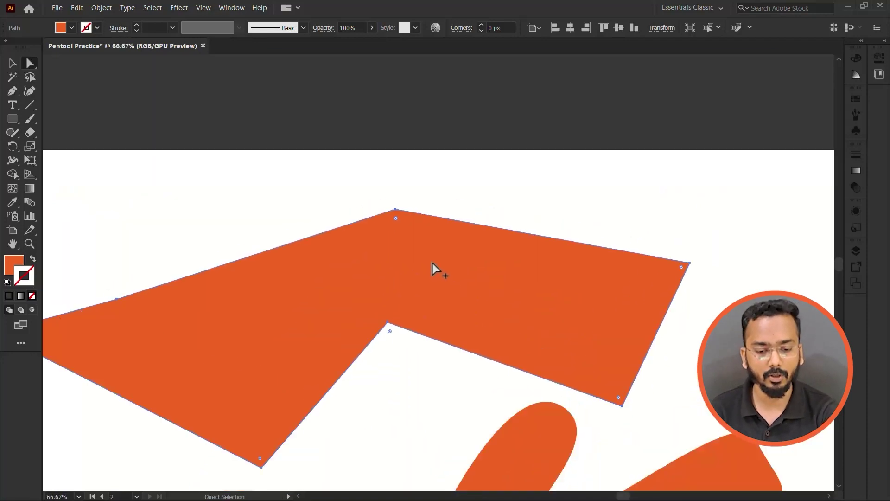
{"action": "scroll", "coordinate": [587, 290], "scroll_direction": "up", "scroll_amount": 1, "text": "alt"}
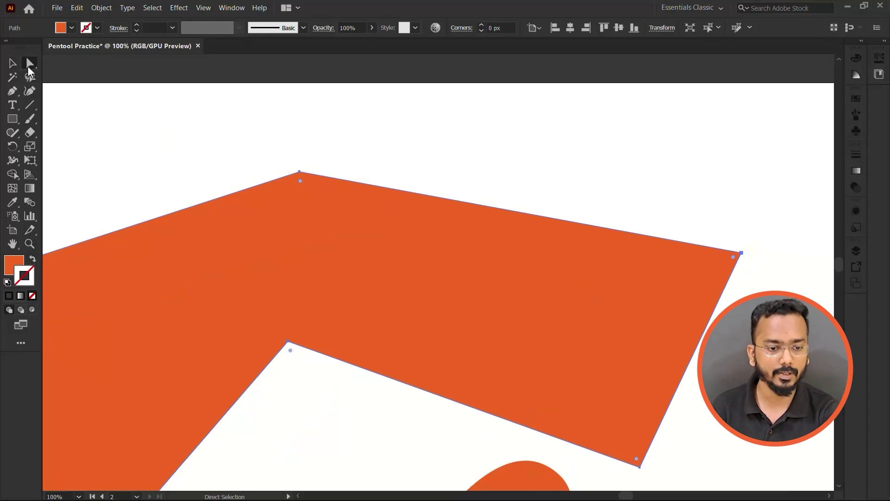
{"action": "left_click", "coordinate": [244, 144]}
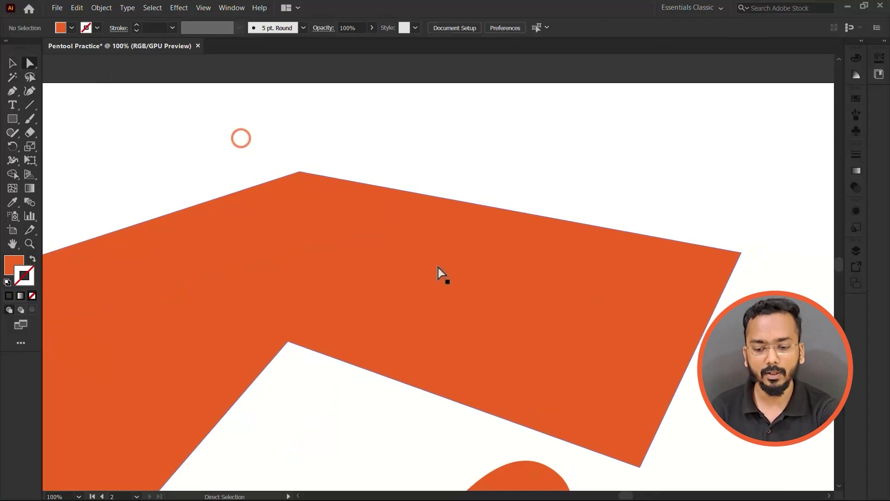
{"action": "left_click", "coordinate": [438, 267]}
{"action": "scroll", "coordinate": [741, 241], "scroll_direction": "up", "scroll_amount": 4, "text": "alt"}
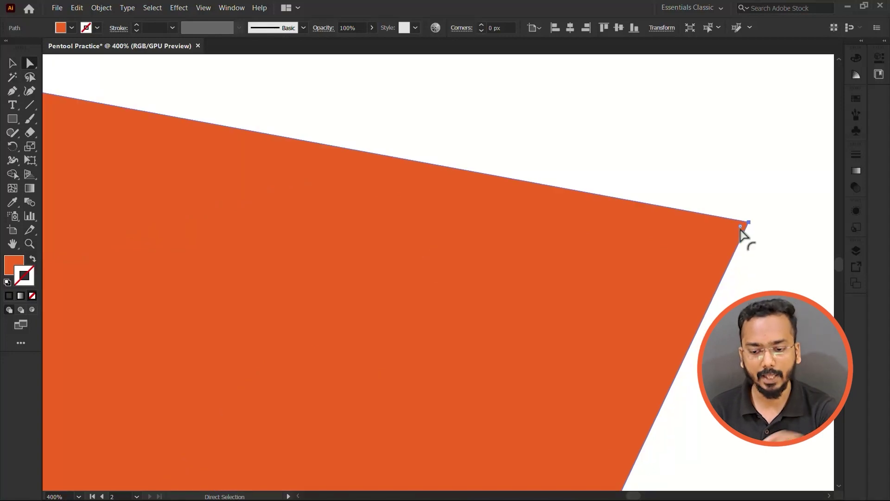
{"action": "scroll", "coordinate": [691, 229], "scroll_direction": "down", "scroll_amount": 4, "text": "alt"}
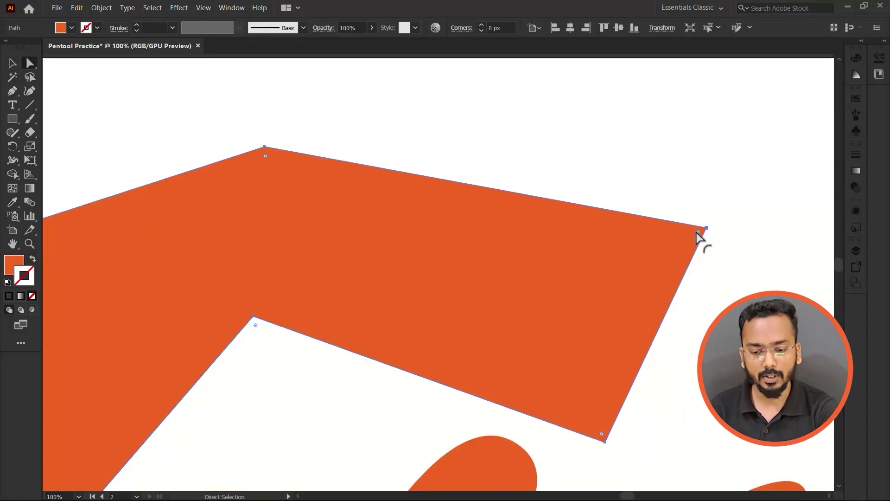
Try rounding the polygon's corners with the live corner widget, undoing each attempt.
{"action": "left_click_drag", "start_coordinate": [697, 231], "coordinate": [685, 242]}
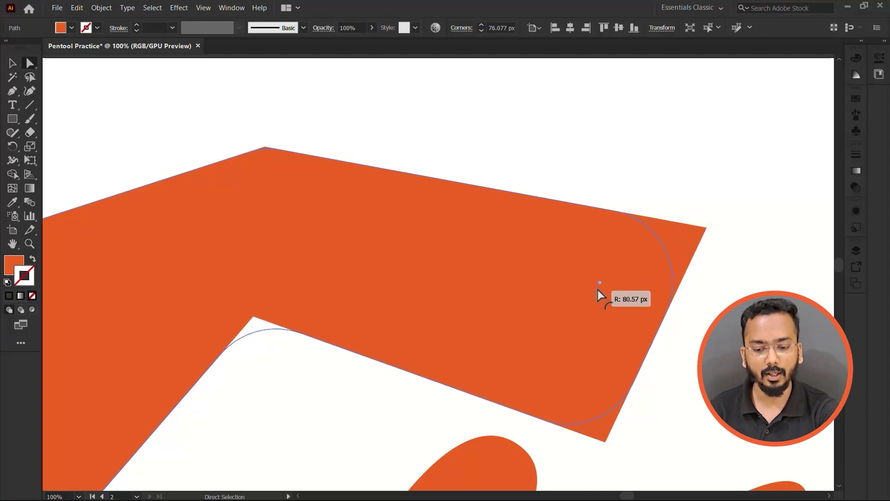
{"action": "left_click_drag", "start_coordinate": [572, 299], "coordinate": [572, 299]}
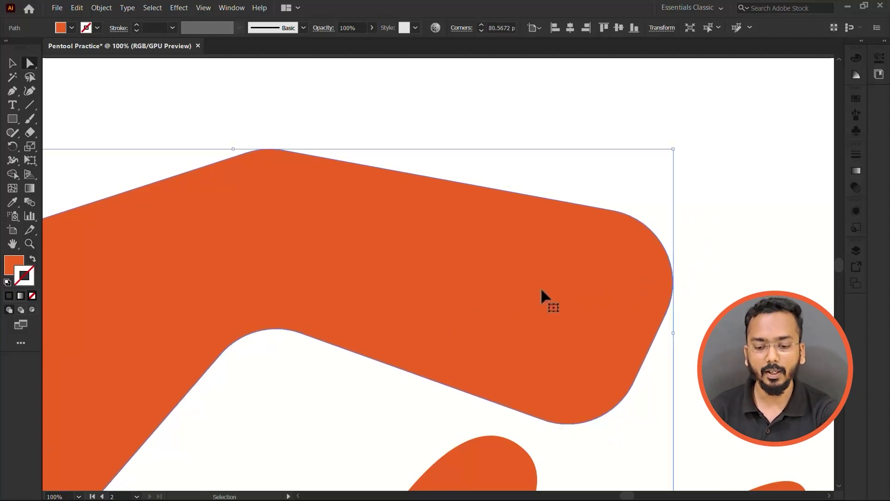
{"action": "key", "text": "ctrl+z"}
{"action": "left_click_drag", "start_coordinate": [700, 235], "coordinate": [604, 299]}
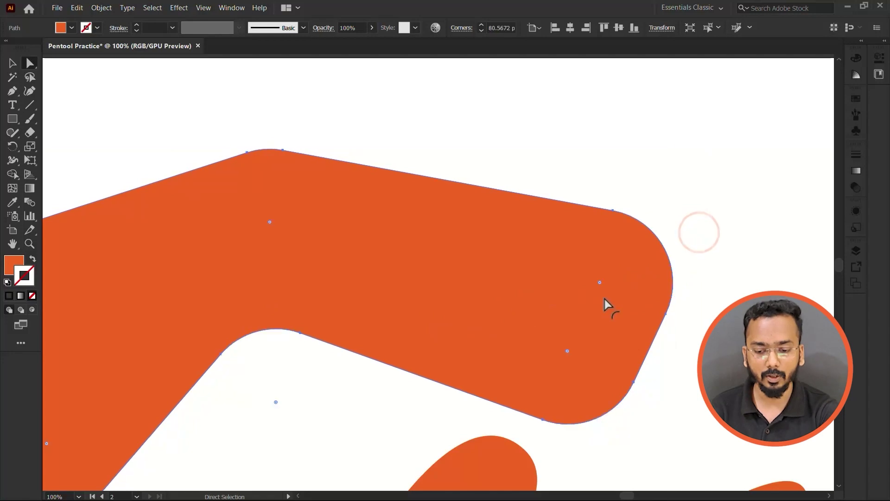
{"action": "key", "text": "ctrl+z"}
{"action": "left_click", "coordinate": [706, 227]}
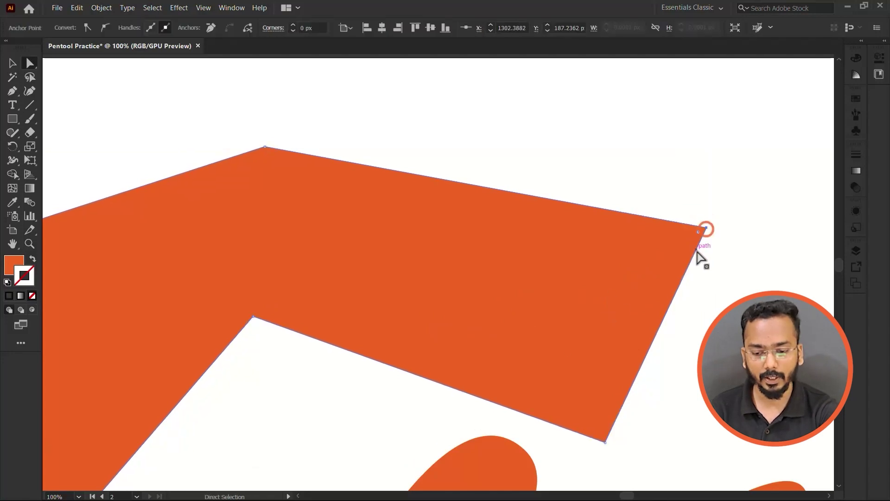
{"action": "left_click_drag", "start_coordinate": [693, 235], "coordinate": [374, 345]}
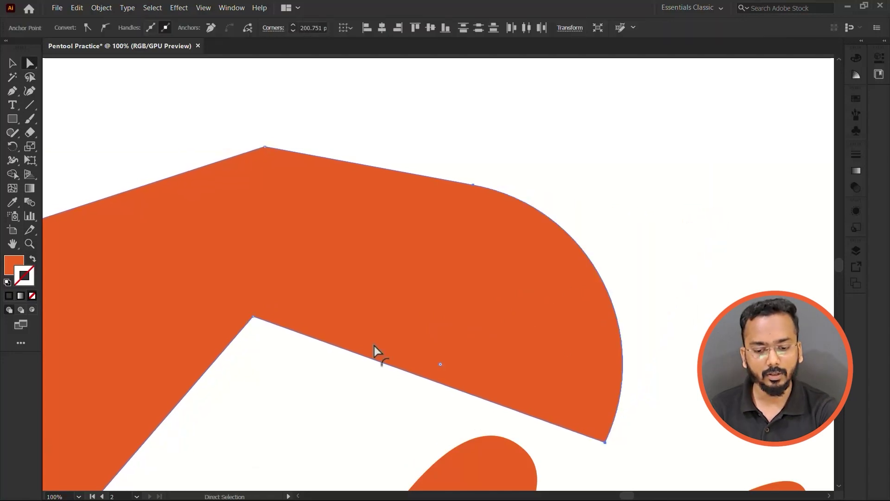
{"action": "key", "text": "ctrl+z"}
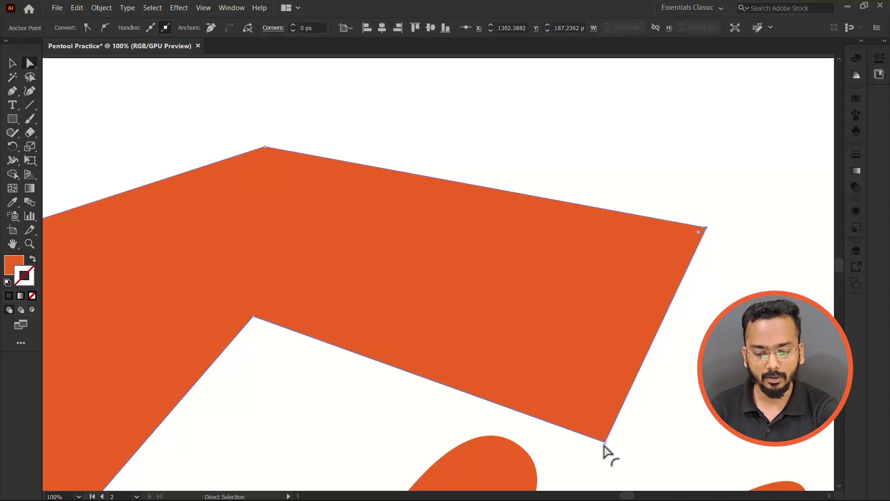
Round only the top-right corner, invert it, and enlarge the inverted radius.
{"action": "left_click", "coordinate": [604, 441]}
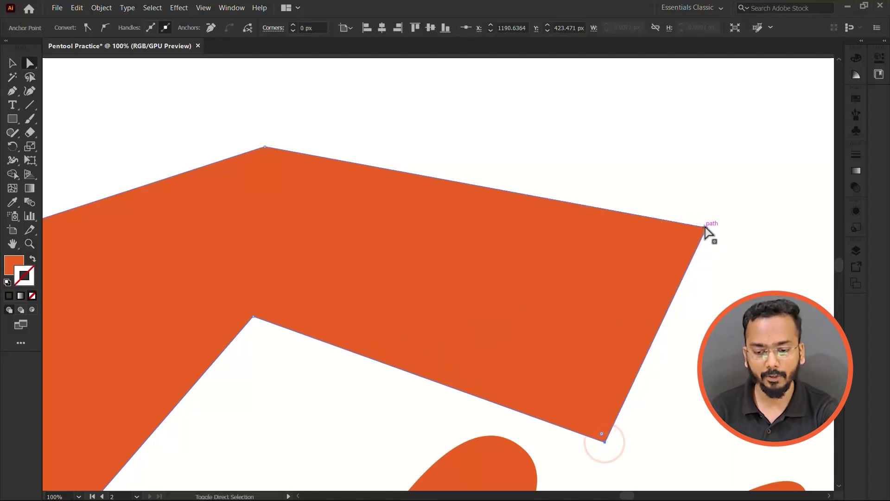
{"action": "left_click", "coordinate": [704, 227], "text": "shift"}
{"action": "left_click_drag", "start_coordinate": [691, 236], "coordinate": [462, 291]}
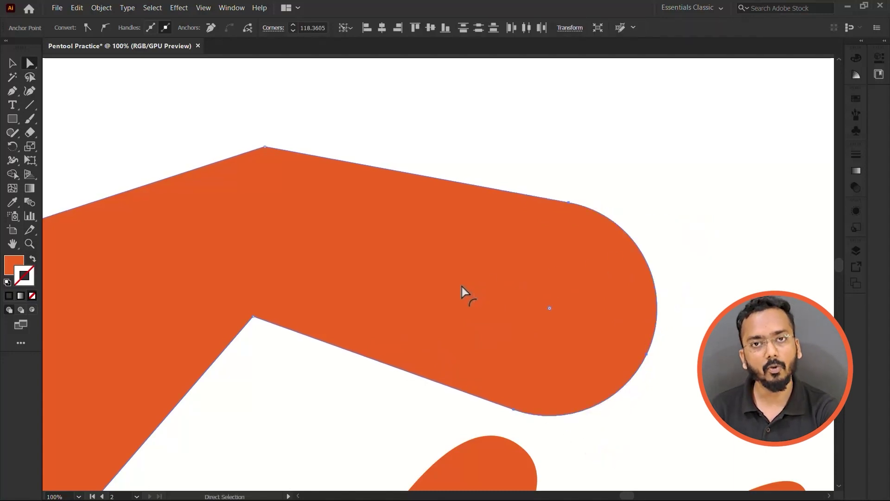
{"action": "key", "text": "ctrl+z"}
{"action": "left_click", "coordinate": [704, 228]}
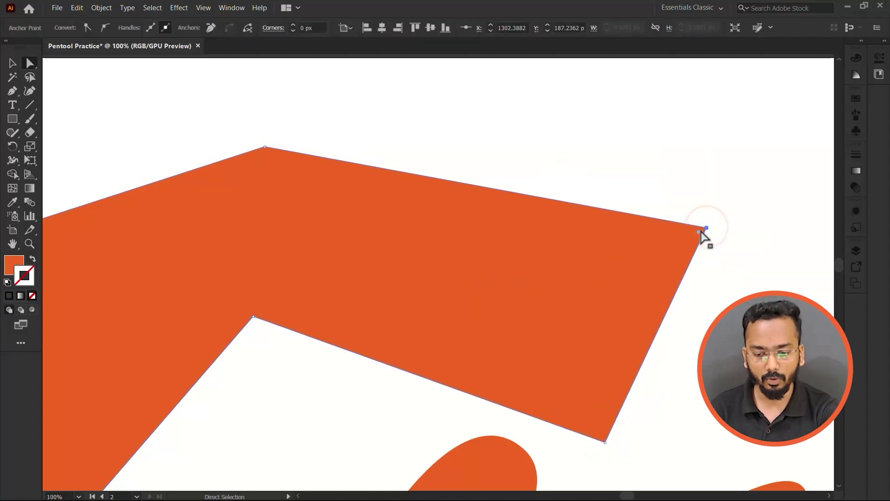
{"action": "left_click_drag", "start_coordinate": [699, 233], "coordinate": [647, 268]}
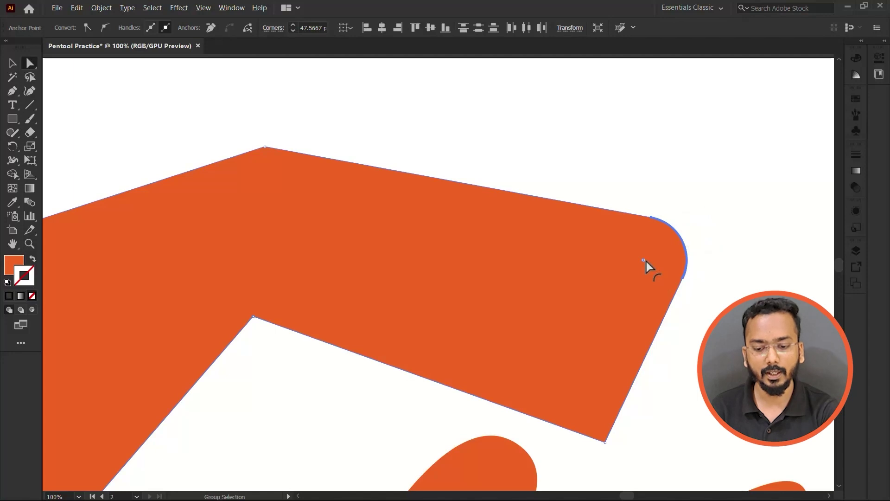
{"action": "left_click", "coordinate": [644, 261], "text": "alt"}
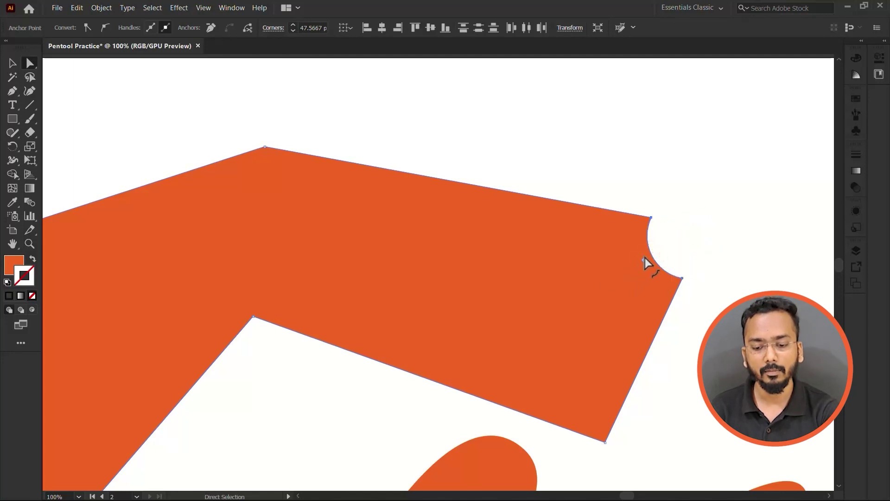
{"action": "left_click_drag", "start_coordinate": [644, 259], "coordinate": [517, 327]}
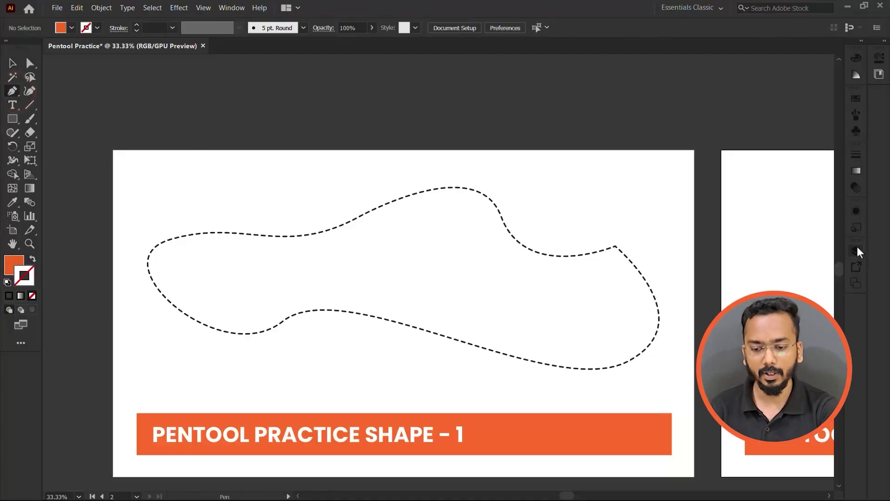
In the Layers panel, make PATH the active layer and lock the SHAPE layer.
{"action": "left_click", "coordinate": [856, 251]}
{"action": "left_click", "coordinate": [780, 92]}
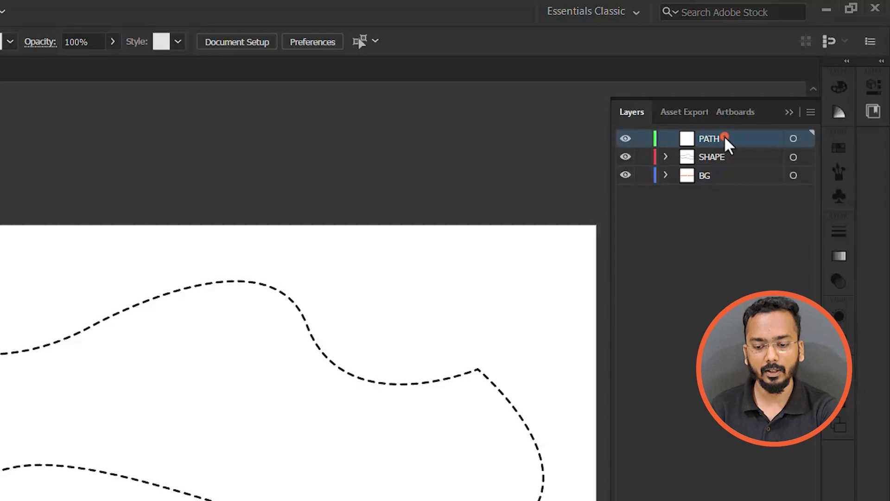
{"action": "left_click", "coordinate": [644, 157]}
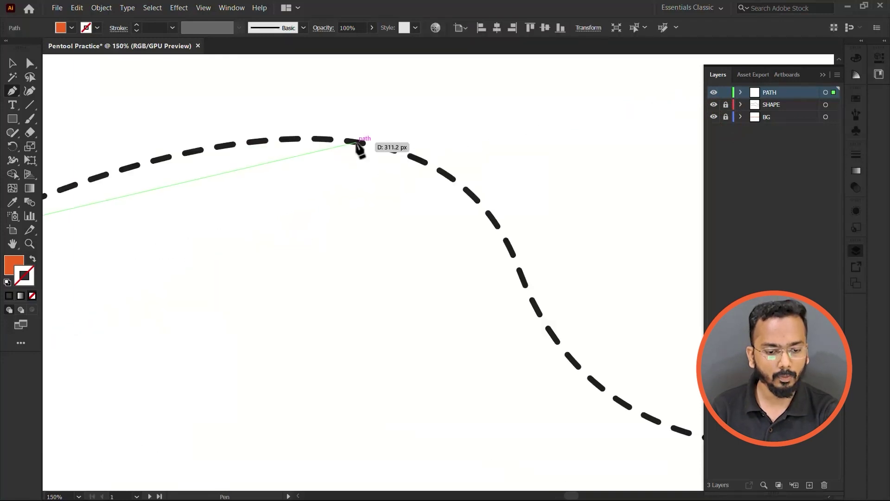
Begin tracing the dashed blob outline with curved Pen anchors along its upper right.
{"action": "left_click", "coordinate": [355, 142]}
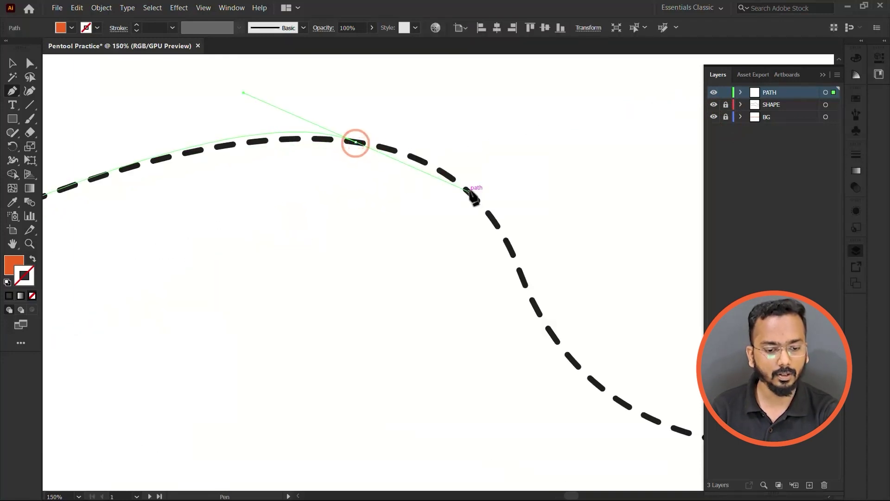
{"action": "mouse_move", "coordinate": [469, 190]}
{"action": "left_mouse_down"}
{"action": "mouse_move", "coordinate": [512, 276]}
{"action": "mouse_move", "coordinate": [408, 156]}
{"action": "left_mouse_up"}
{"action": "left_click_drag", "start_coordinate": [462, 209], "coordinate": [503, 287]}
{"action": "scroll", "coordinate": [556, 306], "scroll_direction": "down", "scroll_amount": 3}
{"action": "scroll", "coordinate": [509, 232], "scroll_direction": "up", "scroll_amount": 2}
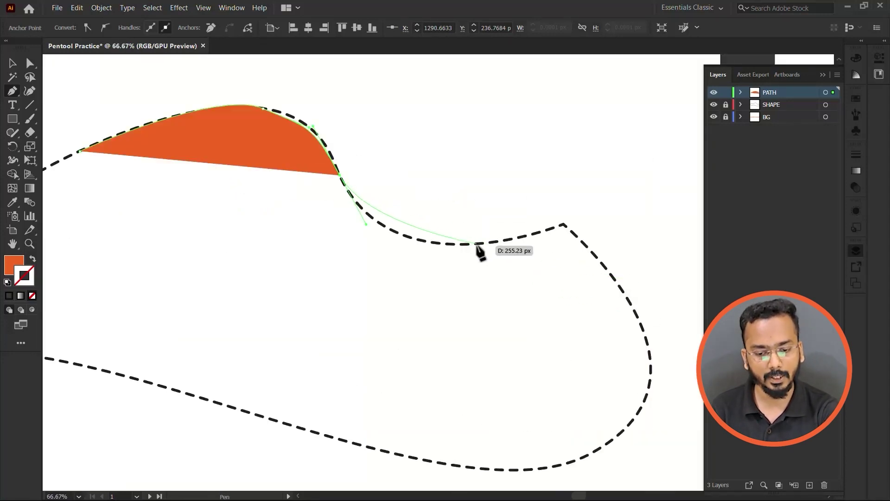
{"action": "left_click_drag", "start_coordinate": [482, 250], "coordinate": [480, 243]}
{"action": "mouse_move", "coordinate": [562, 226]}
{"action": "left_mouse_down"}
{"action": "mouse_move", "coordinate": [560, 285]}
{"action": "mouse_move", "coordinate": [656, 344]}
{"action": "mouse_move", "coordinate": [608, 411]}
{"action": "mouse_move", "coordinate": [538, 456]}
{"action": "left_mouse_up"}
{"action": "scroll", "coordinate": [560, 285], "scroll_direction": "down", "scroll_amount": 2}
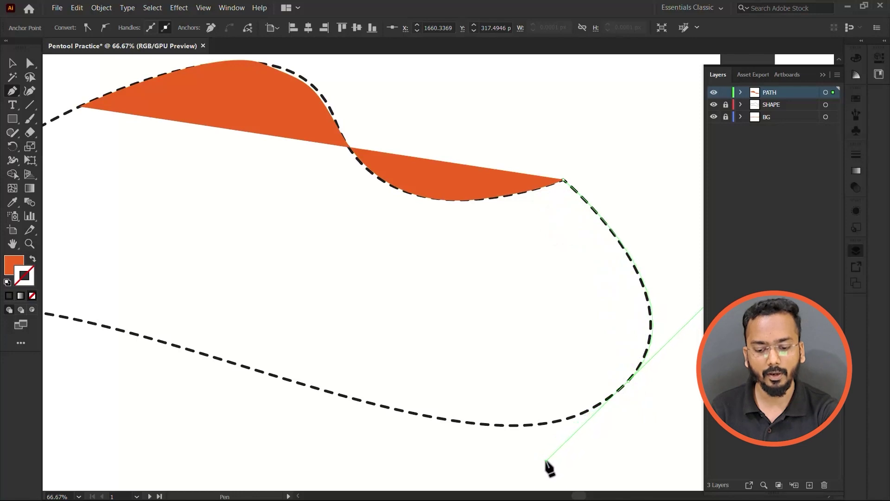
{"action": "key", "text": "ctrl+minus"}
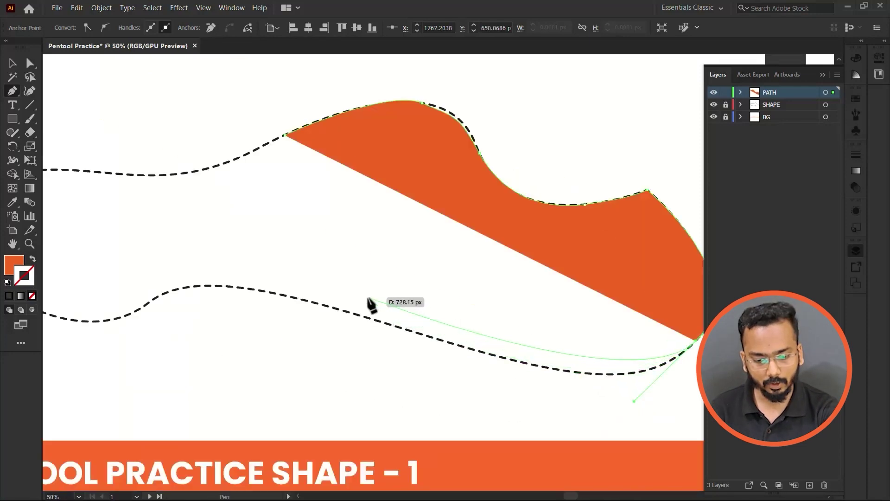
Continue the trace around the lower and left edges and close the path at the start.
{"action": "left_click_drag", "start_coordinate": [365, 320], "coordinate": [238, 280]}
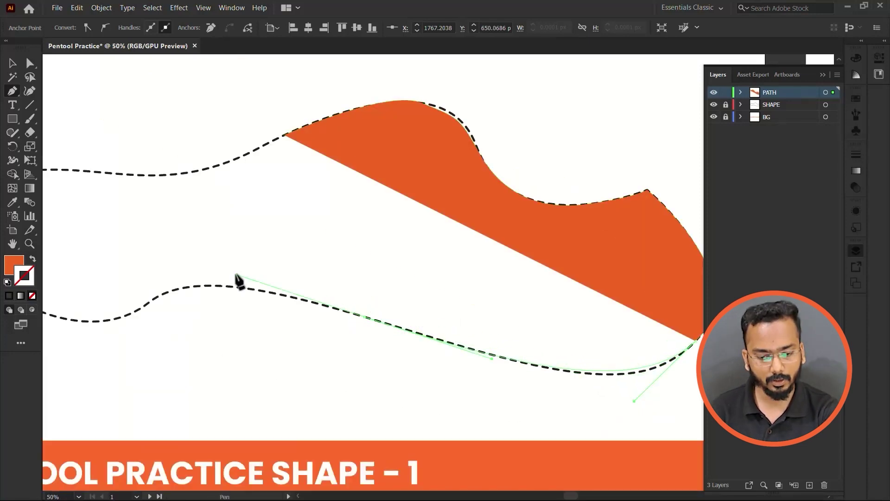
{"action": "scroll", "coordinate": [292, 262], "scroll_direction": "down", "scroll_amount": 2}
{"action": "scroll", "coordinate": [302, 314], "scroll_direction": "up", "scroll_amount": 3}
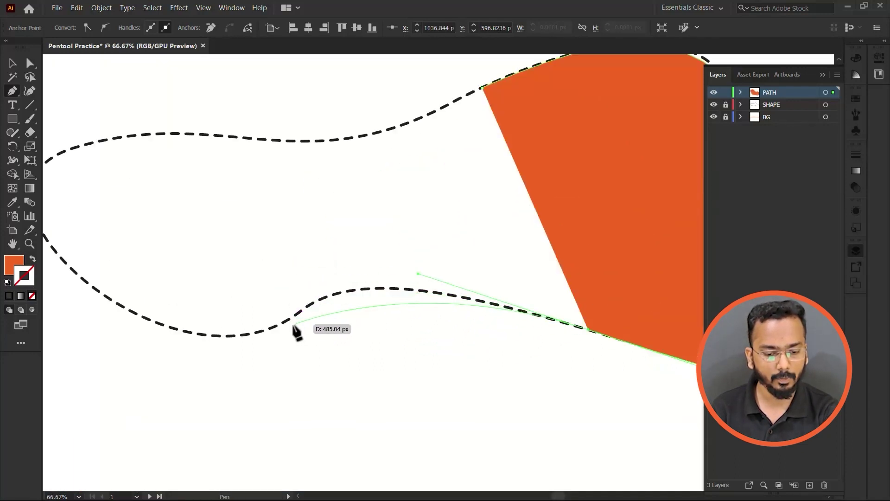
{"action": "left_click_drag", "start_coordinate": [276, 327], "coordinate": [232, 381]}
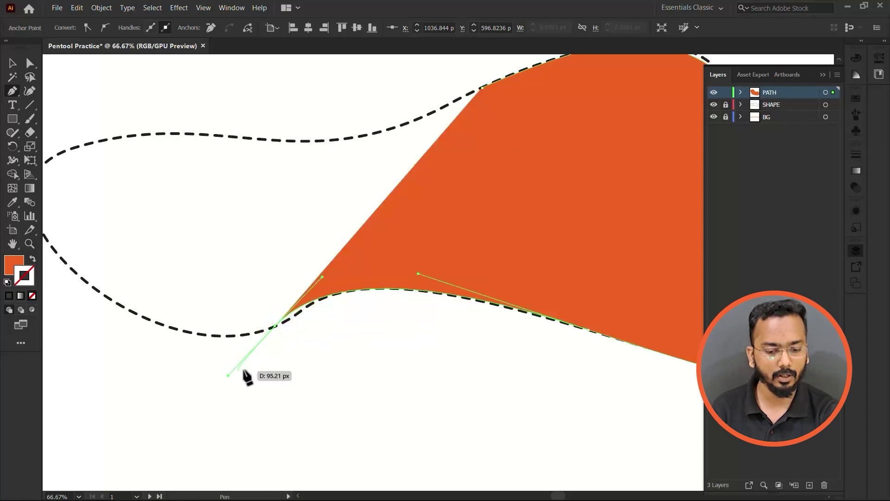
{"action": "scroll", "coordinate": [292, 279], "scroll_direction": "left", "scroll_amount": 5}
{"action": "left_click_drag", "start_coordinate": [259, 252], "coordinate": [233, 203]}
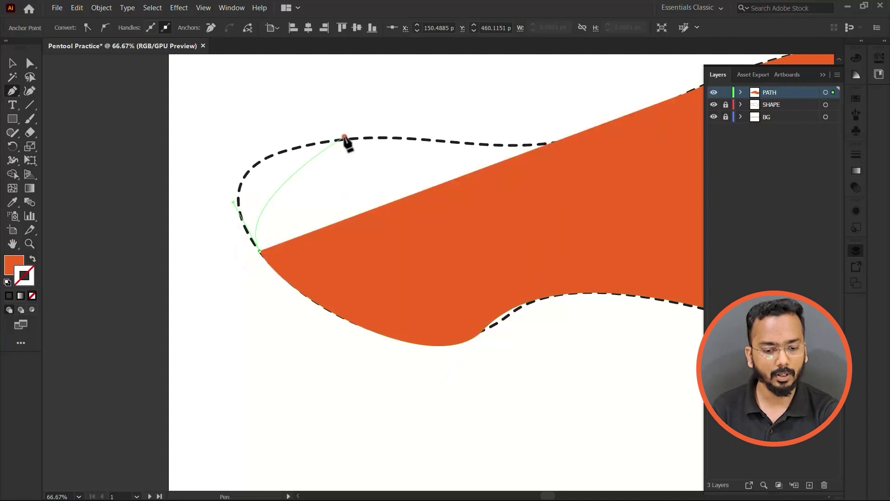
{"action": "left_click_drag", "start_coordinate": [363, 138], "coordinate": [481, 132]}
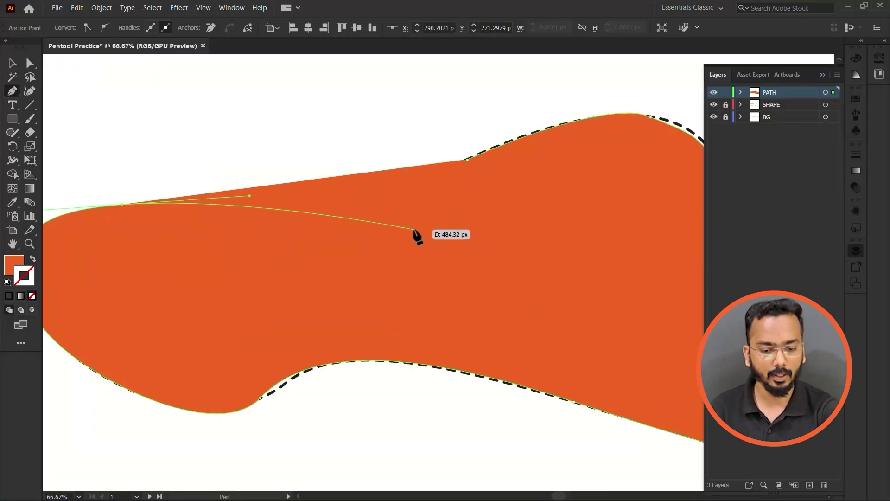
{"action": "left_click_drag", "start_coordinate": [397, 249], "coordinate": [471, 216]}
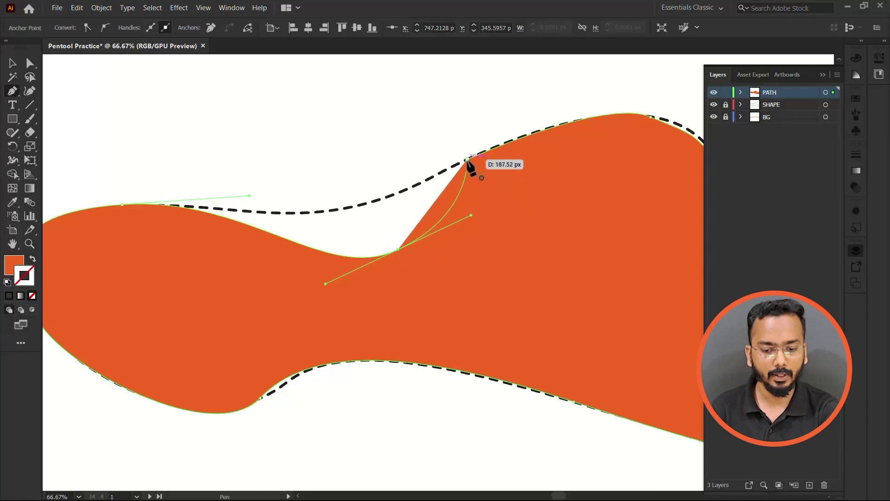
{"action": "left_click", "coordinate": [466, 159]}
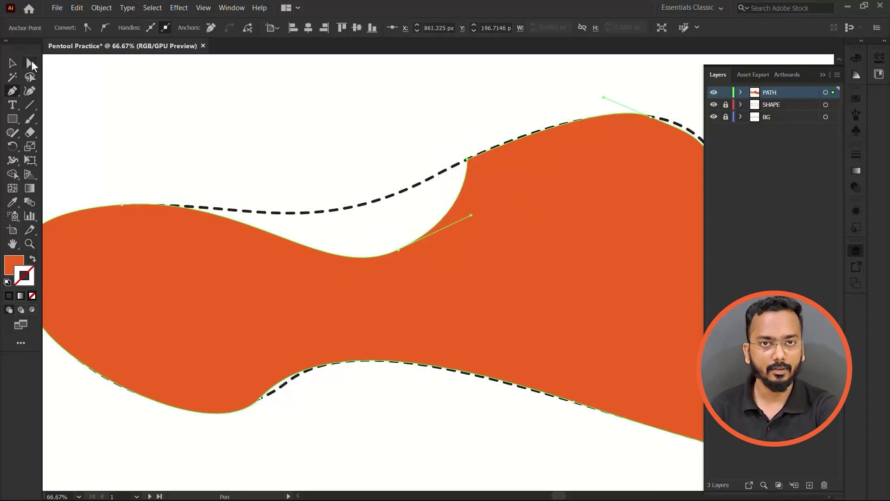
Move the traced path's upper dip anchor up-left to fit the dashed outline.
{"action": "left_click", "coordinate": [30, 63]}
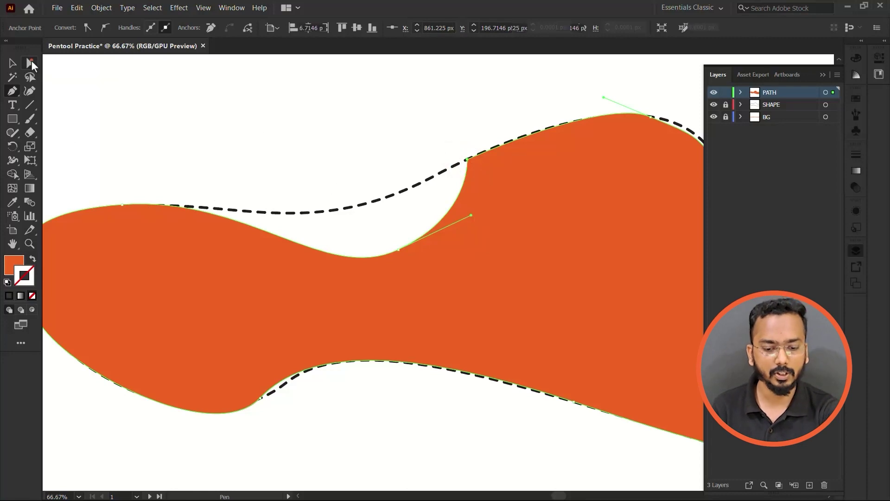
{"action": "left_click", "coordinate": [398, 249]}
{"action": "left_click_drag", "start_coordinate": [396, 252], "coordinate": [368, 213]}
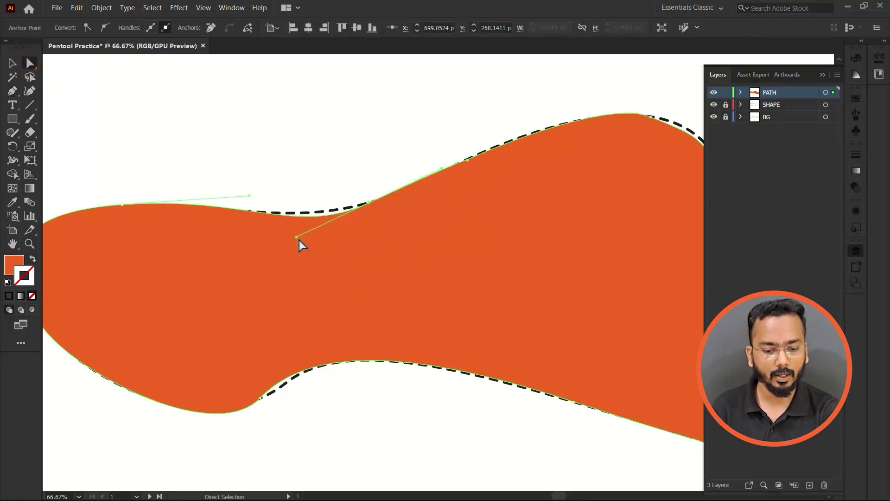
{"action": "left_click", "coordinate": [296, 240]}
{"action": "scroll", "coordinate": [352, 227], "scroll_direction": "up", "scroll_amount": 4}
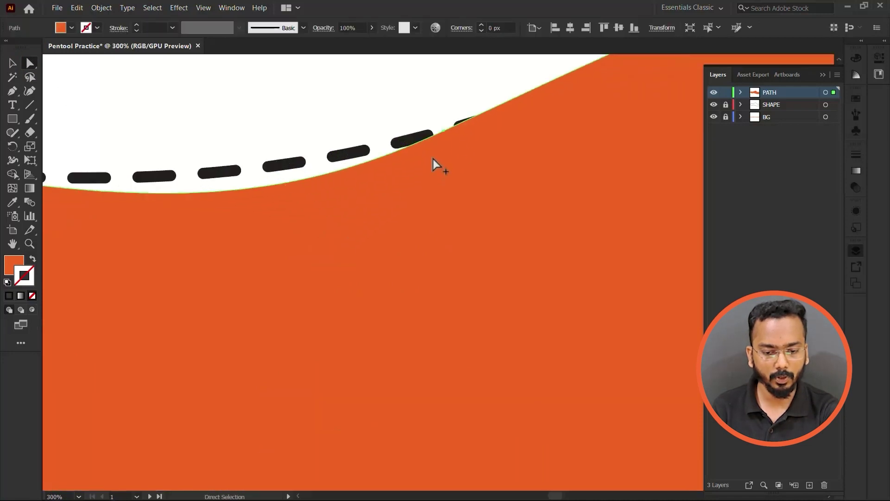
Reshape the upper curve and nudge the top-left anchor onto the outline, then deselect.
{"action": "left_click", "coordinate": [442, 130]}
{"action": "scroll", "coordinate": [424, 150], "scroll_direction": "down", "scroll_amount": 3}
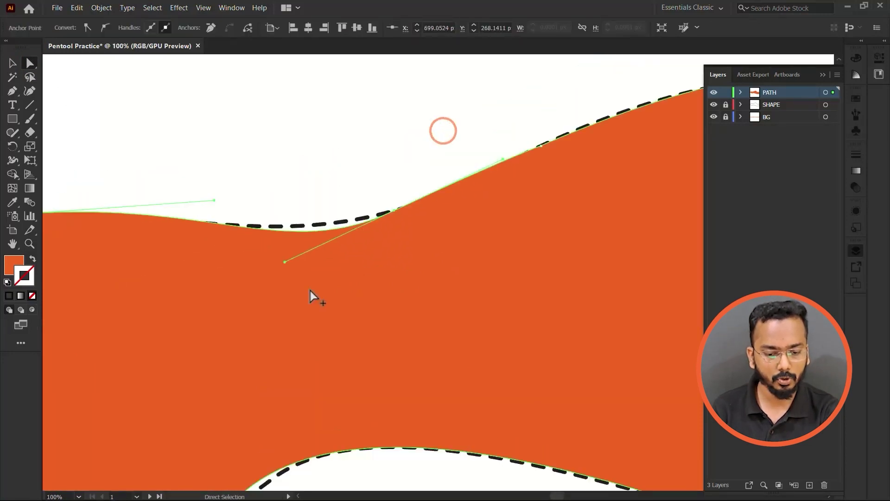
{"action": "left_click_drag", "start_coordinate": [285, 262], "coordinate": [307, 240]}
{"action": "scroll", "coordinate": [301, 242], "scroll_direction": "down", "scroll_amount": 3}
{"action": "scroll", "coordinate": [213, 254], "scroll_direction": "up", "scroll_amount": 2}
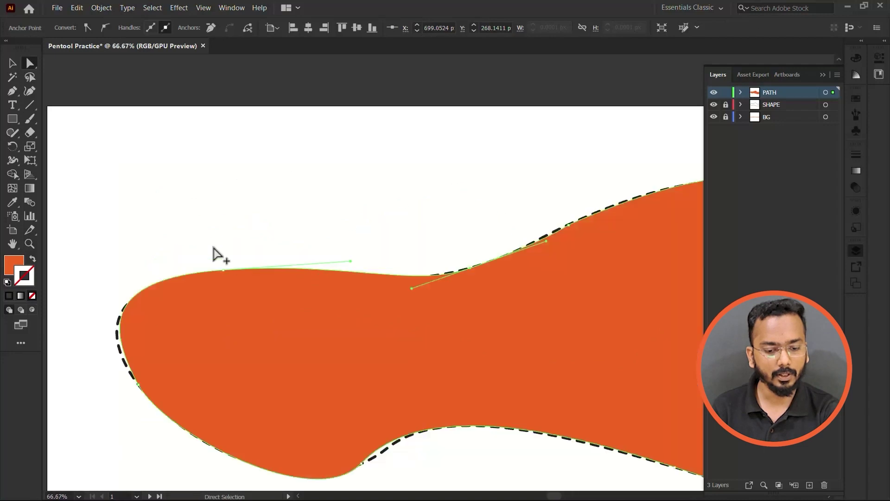
{"action": "left_click", "coordinate": [224, 271]}
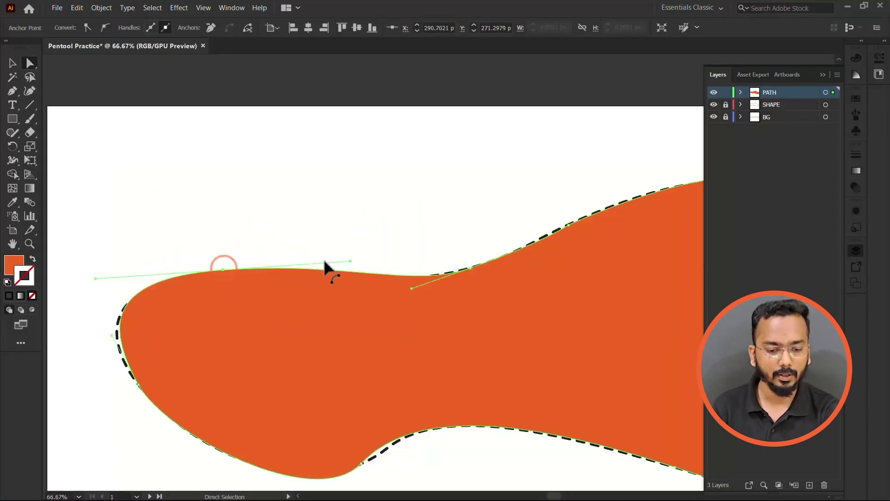
{"action": "left_click_drag", "start_coordinate": [224, 268], "coordinate": [218, 276]}
{"action": "scroll", "coordinate": [205, 287], "scroll_direction": "down", "scroll_amount": 2}
{"action": "left_click", "coordinate": [292, 215]}
{"action": "scroll", "coordinate": [230, 242], "scroll_direction": "down", "scroll_amount": 2}
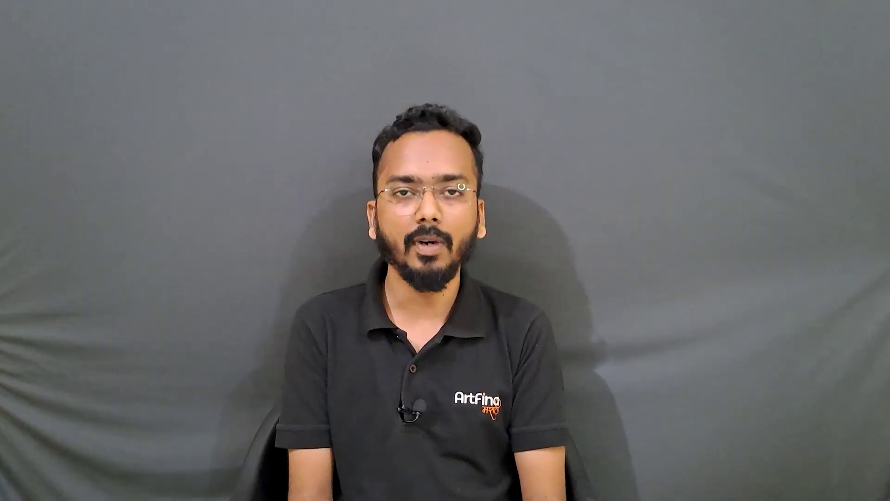